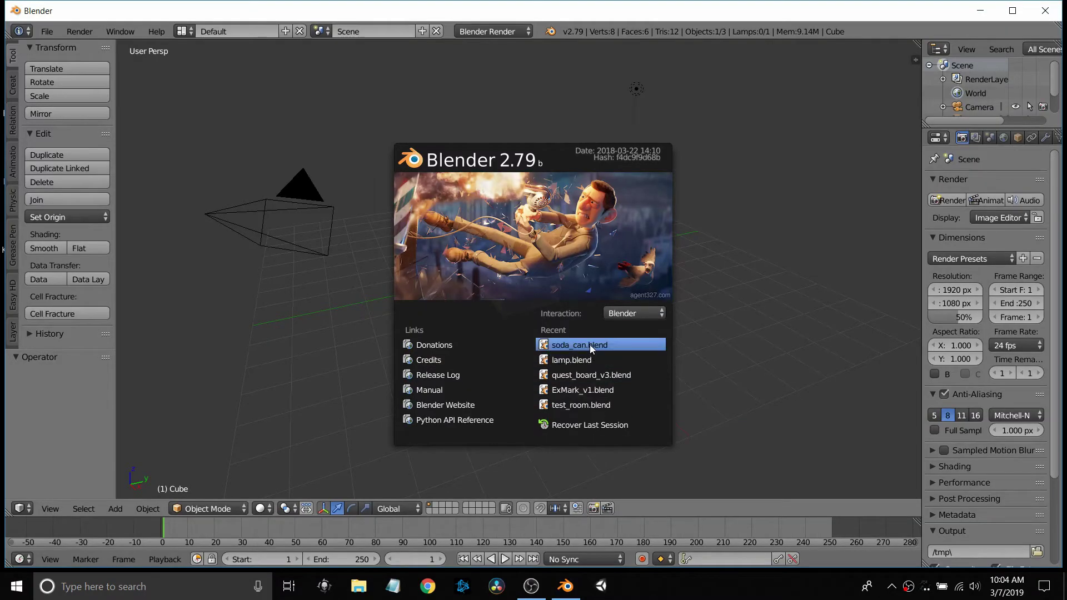
# - Open soda_can.blend, set the left view to wireframe shading and select all objects
pyautogui.click(592, 347)
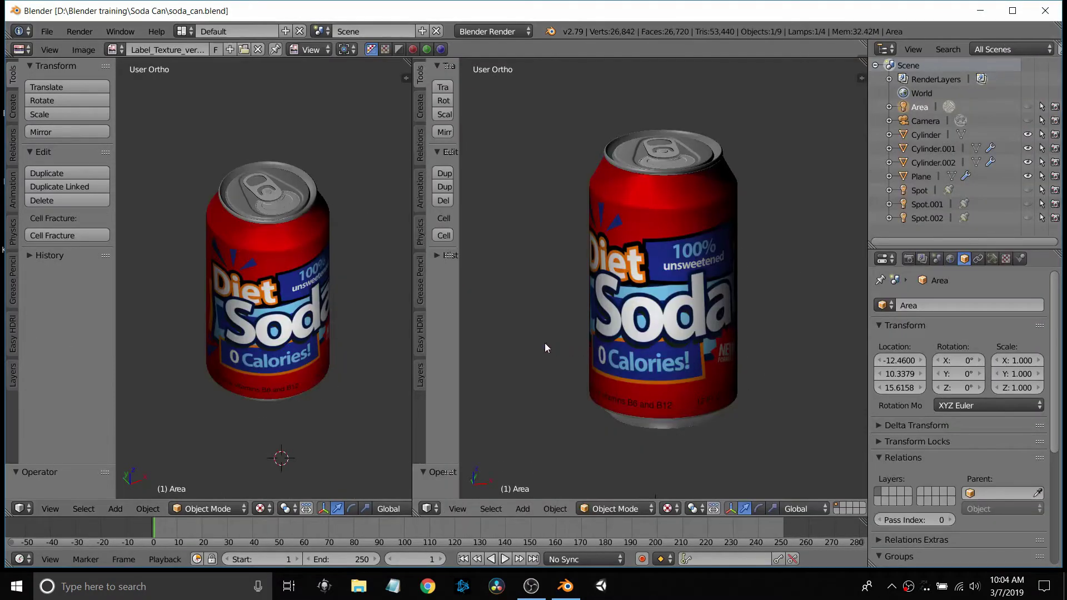
pyautogui.moveTo(544, 348); pyautogui.dragTo(592, 317)
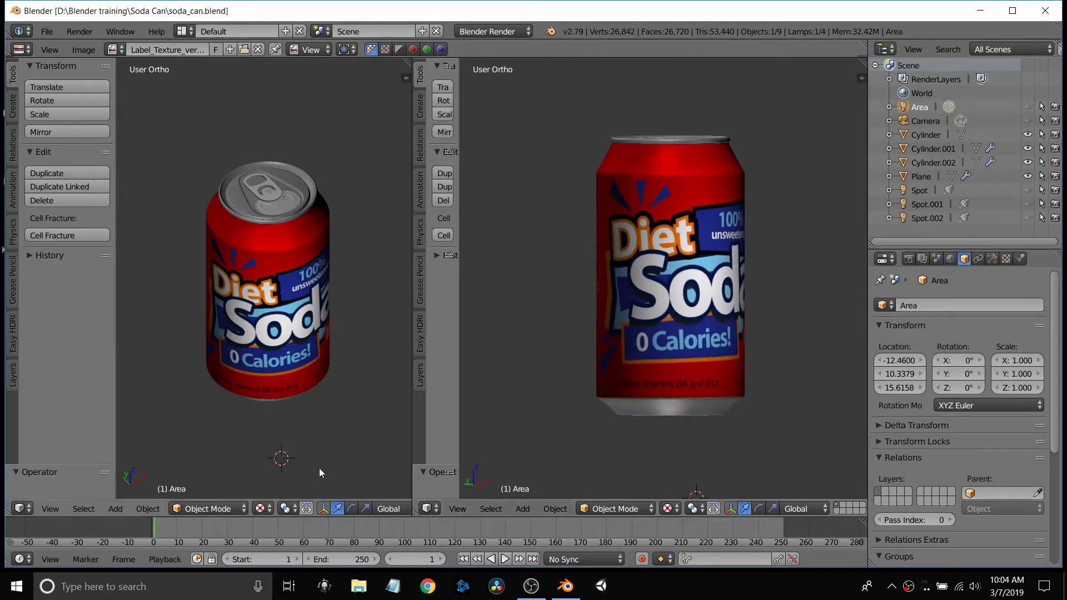
pyautogui.click(270, 509)
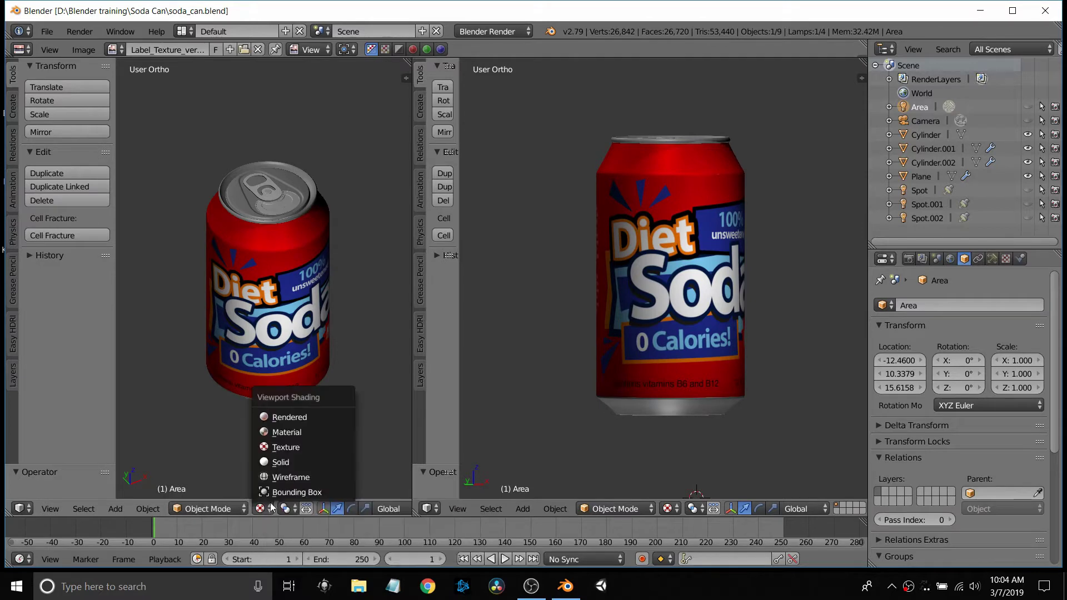
pyautogui.click(284, 477)
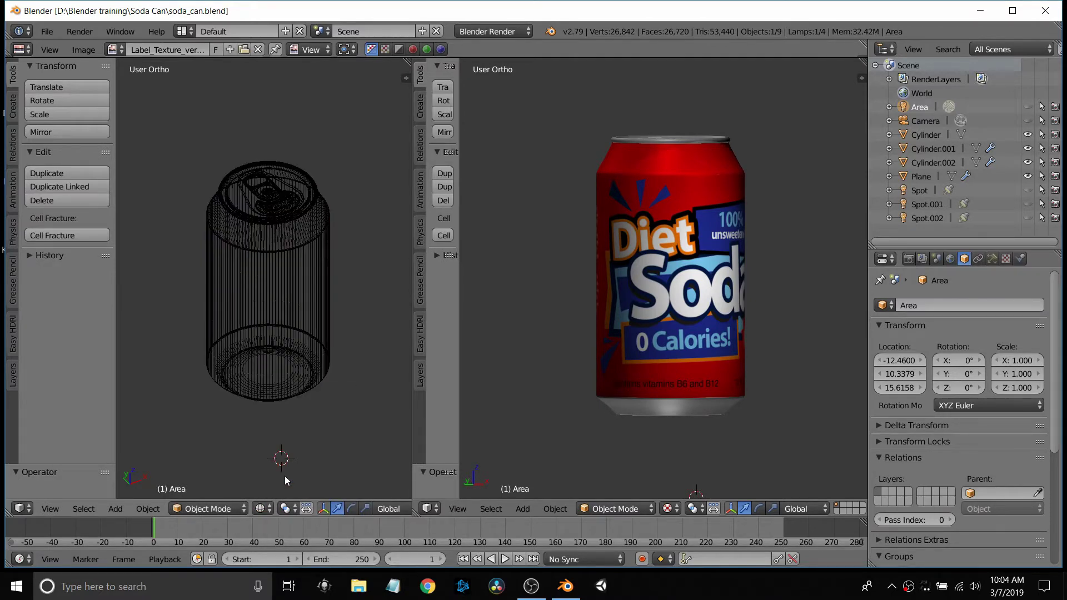
pyautogui.press('a')
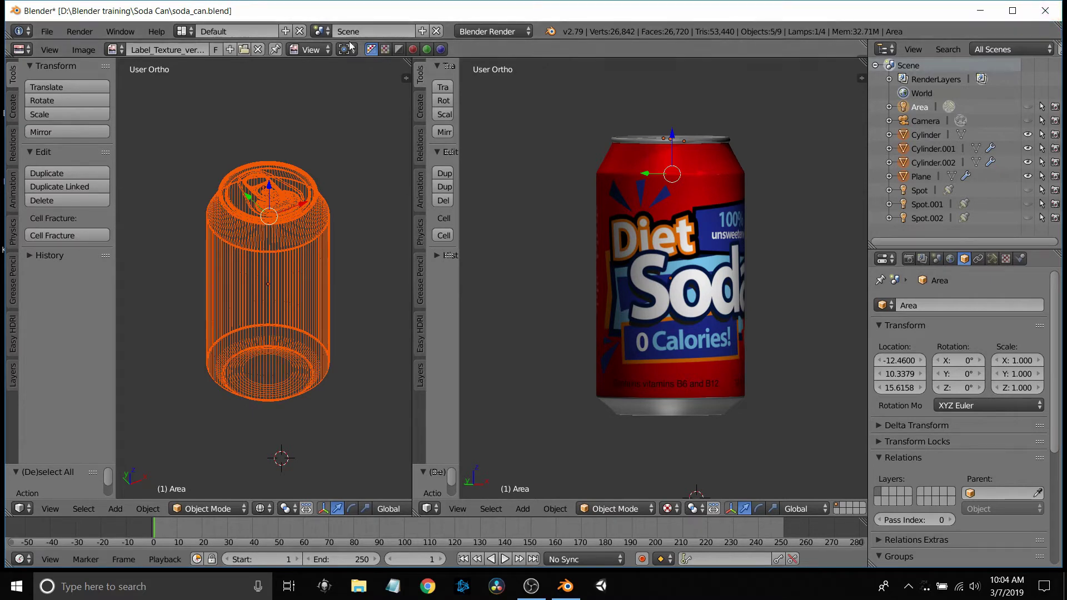
# - Save soda_can.blend and close Blender
pyautogui.click(46, 34)
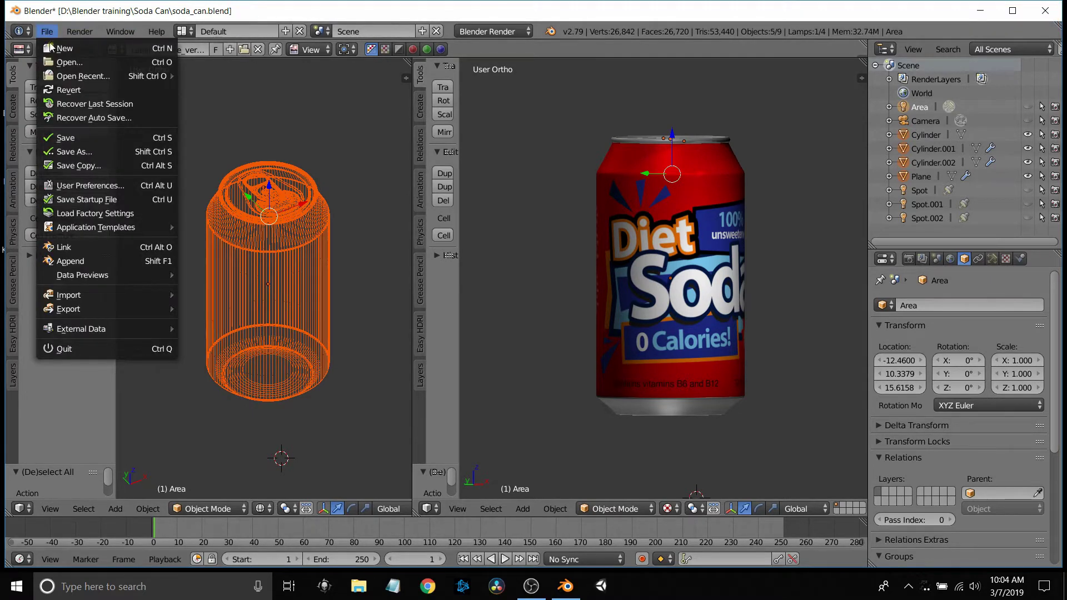
pyautogui.click(70, 137)
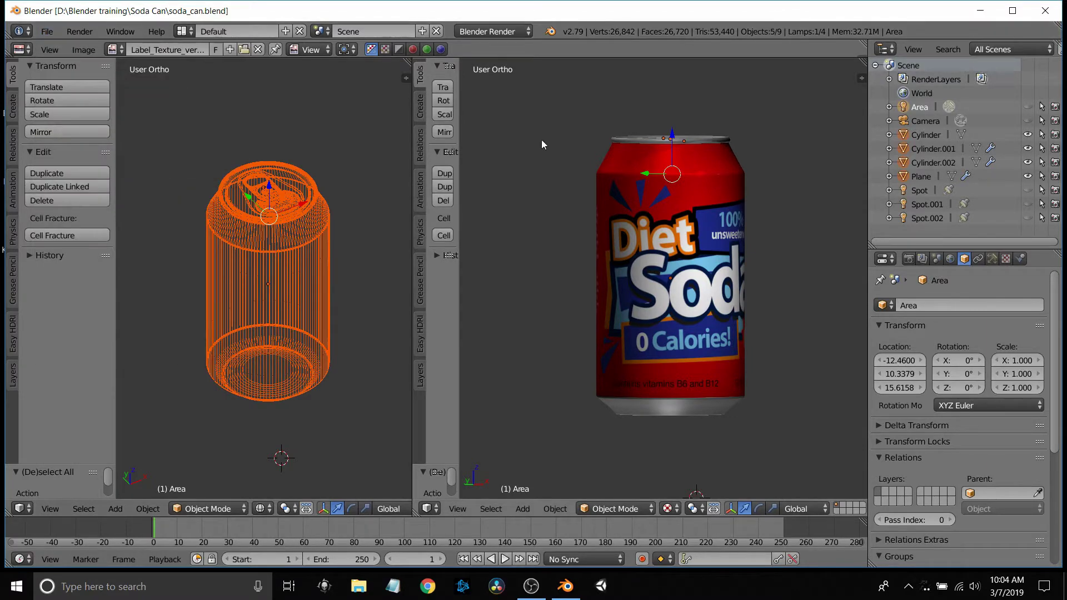
pyautogui.click(1045, 10)
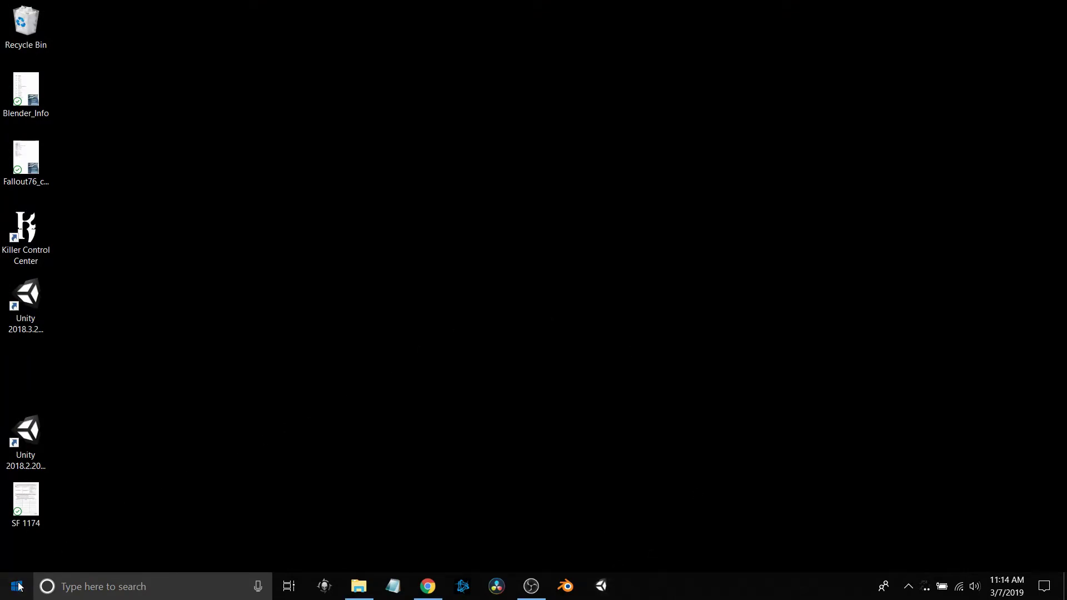
# - Launch GIMP 2.10.8 and open 1954-Esquire-Calendar-02-February.jpg
pyautogui.click(16, 586)
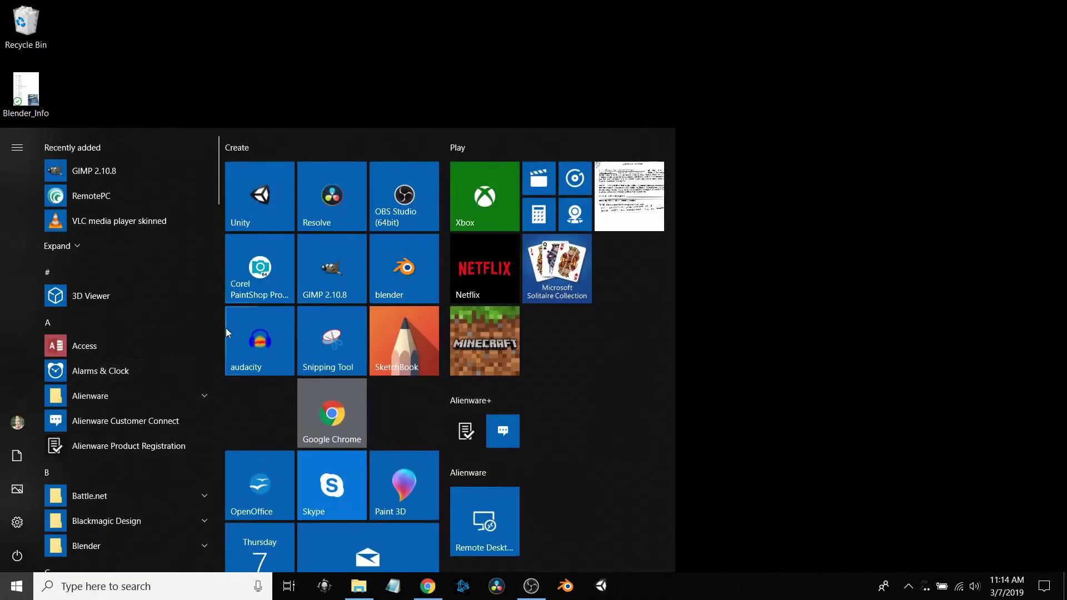
pyautogui.click(328, 273)
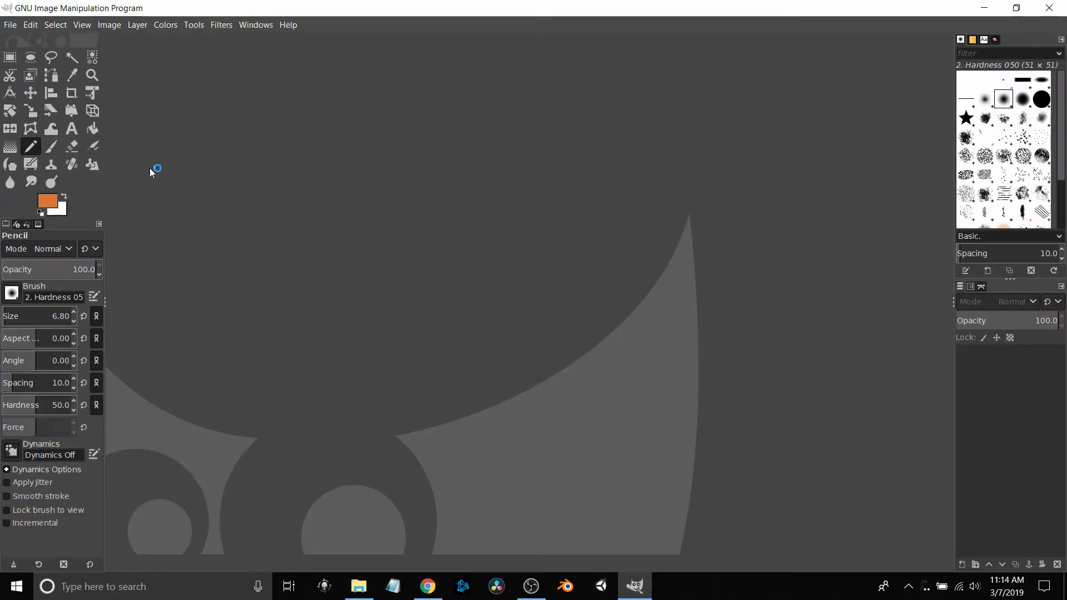
pyautogui.click(10, 24)
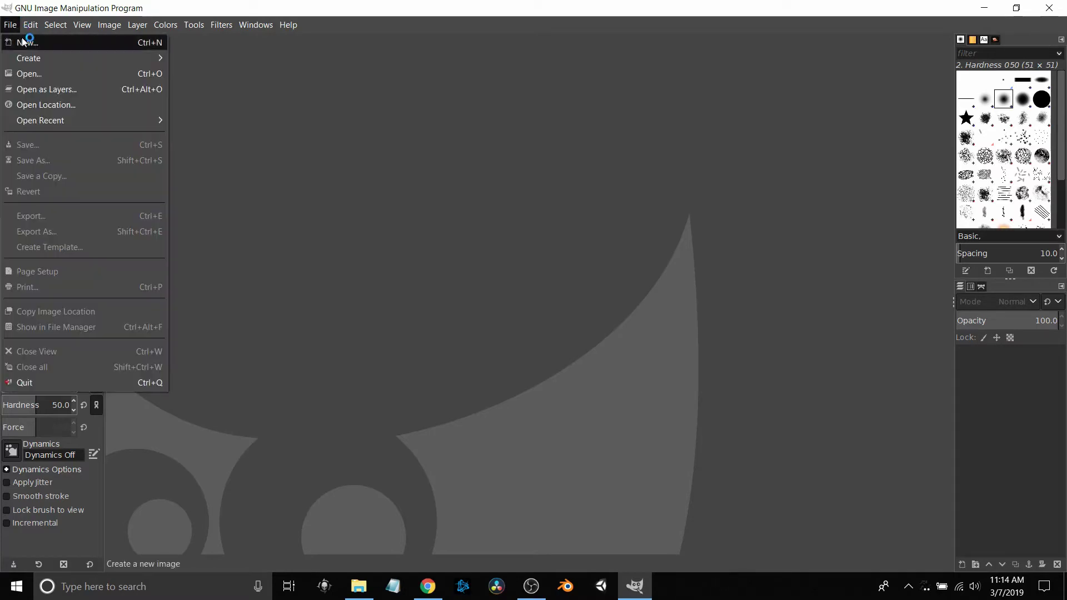
pyautogui.click(32, 75)
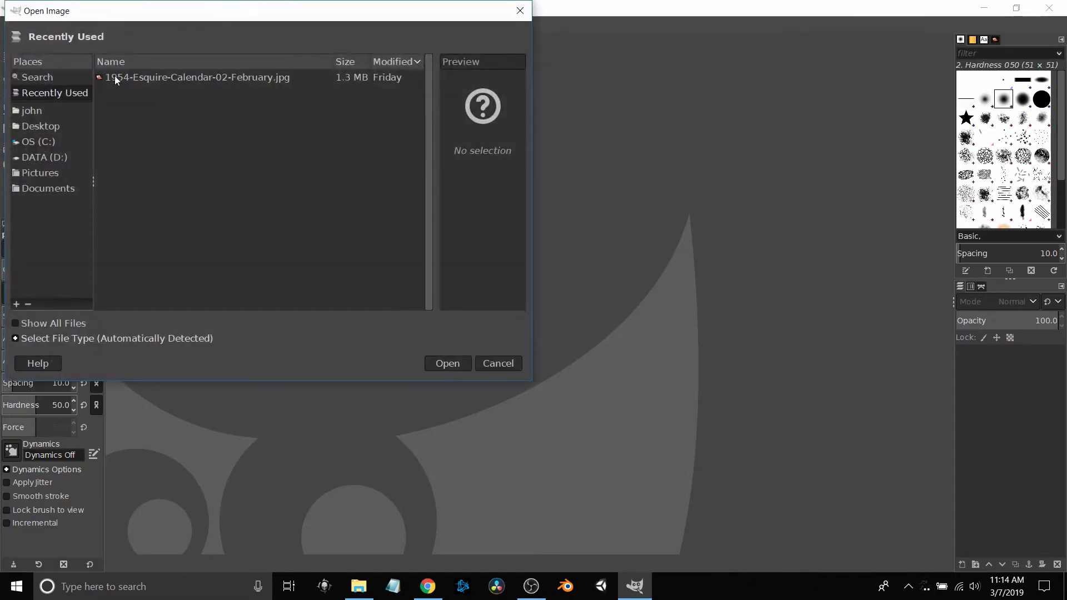
pyautogui.click(142, 75)
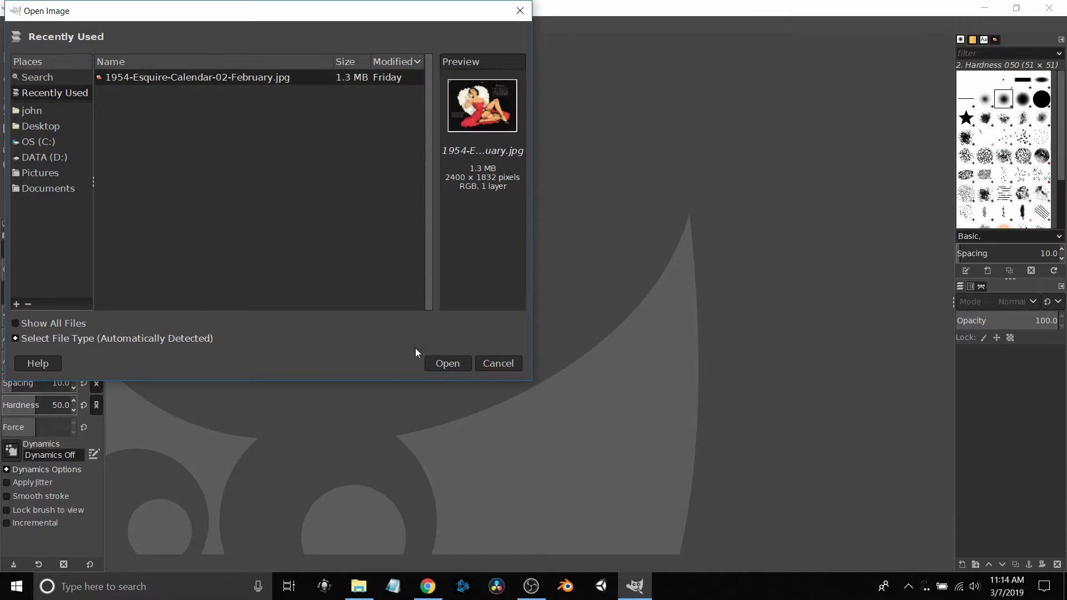
pyautogui.click(448, 364)
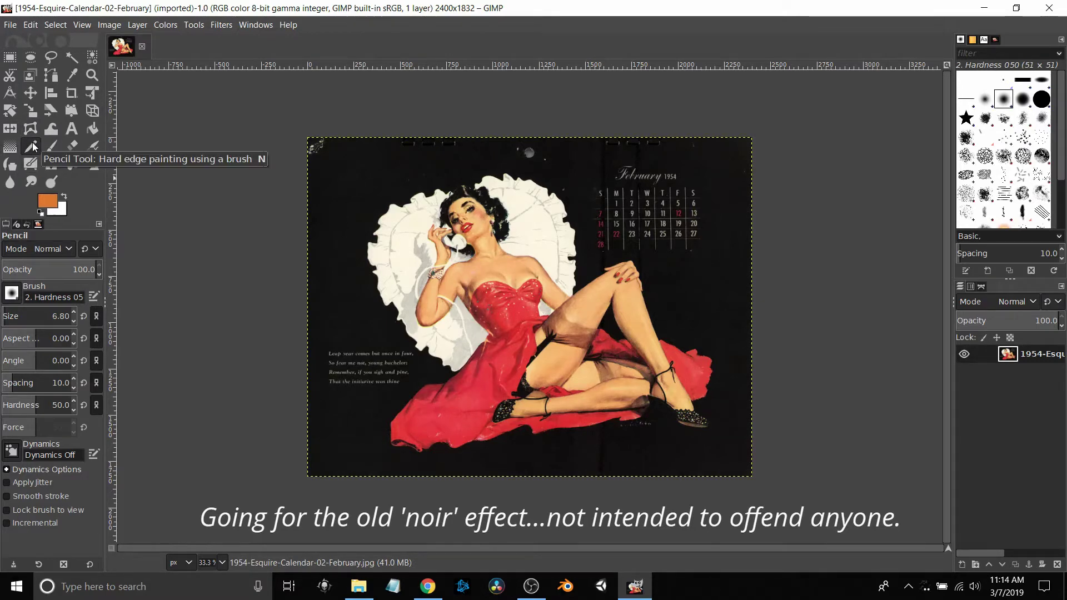
# - Set the foreground colour to orange dd7b35 and circle the date 19 on the calendar
pyautogui.click(54, 200)
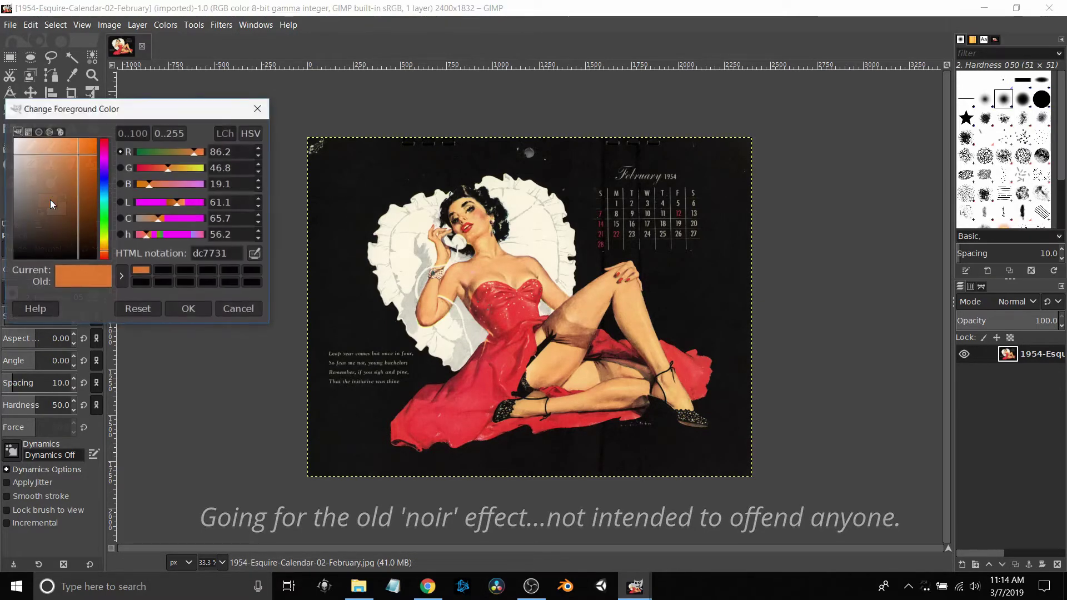
pyautogui.click(71, 161)
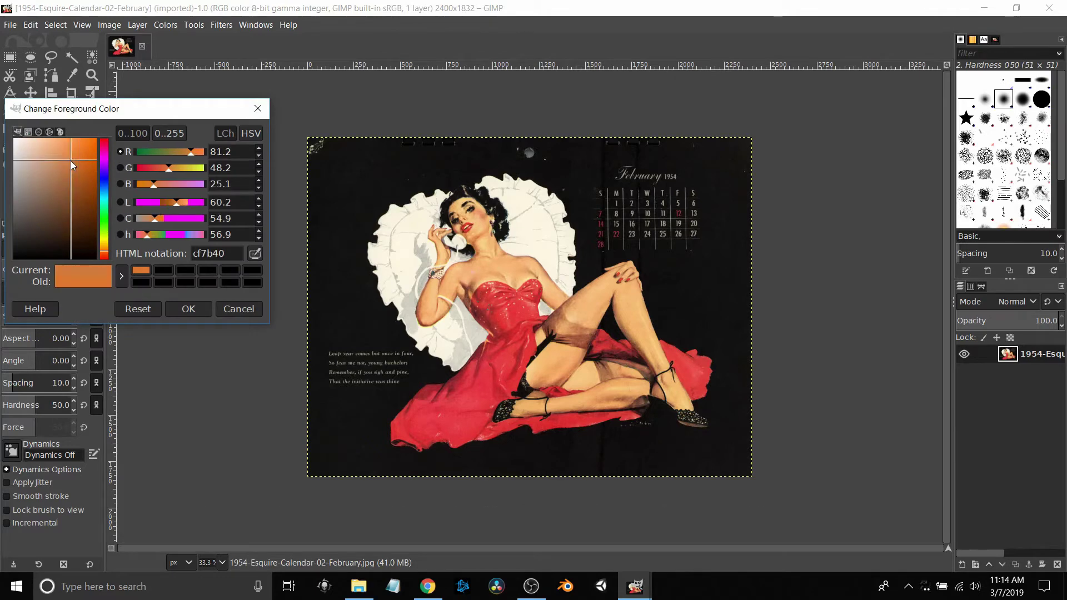
pyautogui.click(77, 160)
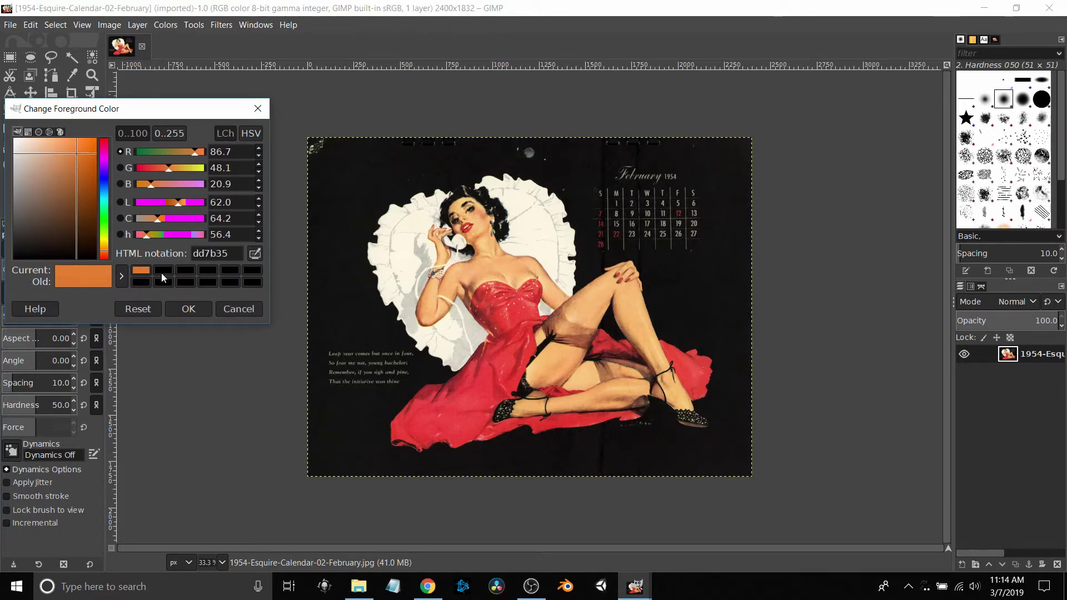
pyautogui.click(185, 305)
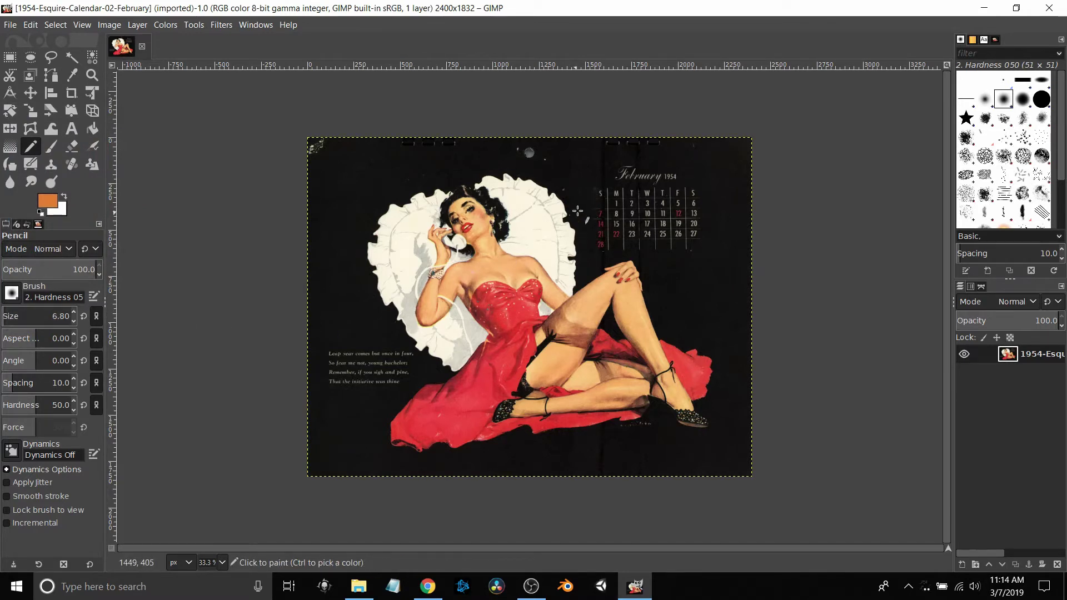
pyautogui.moveTo(669, 223)
pyautogui.mouseDown()
pyautogui.moveTo(681, 234)
pyautogui.moveTo(689, 225)
pyautogui.moveTo(675, 217)
pyautogui.mouseUp()
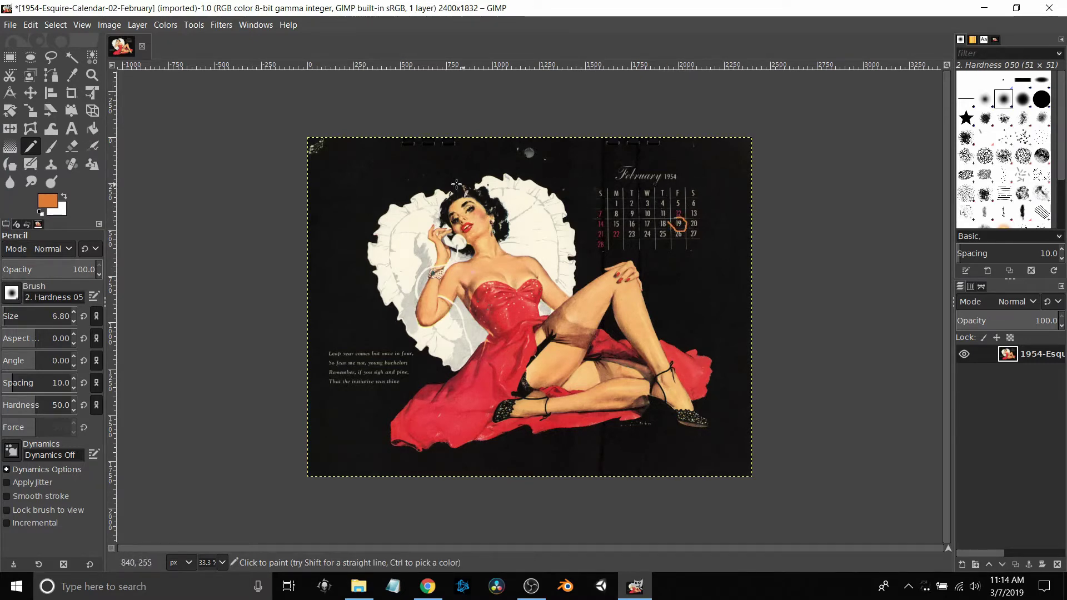
# - Quit GIMP, discarding the unsaved calendar change
pyautogui.click(11, 25)
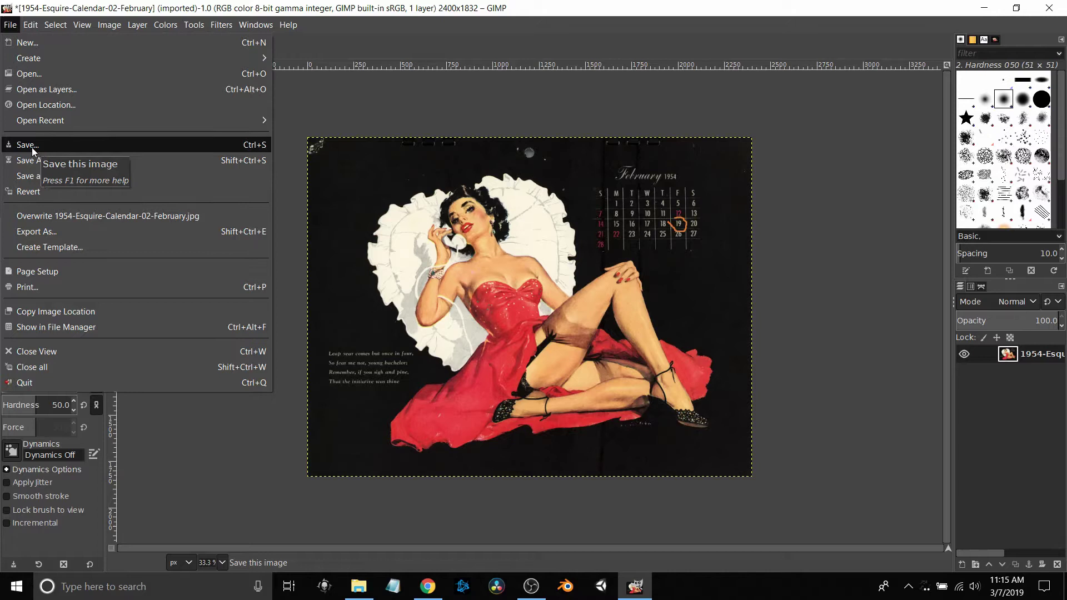
pyautogui.click(766, 107)
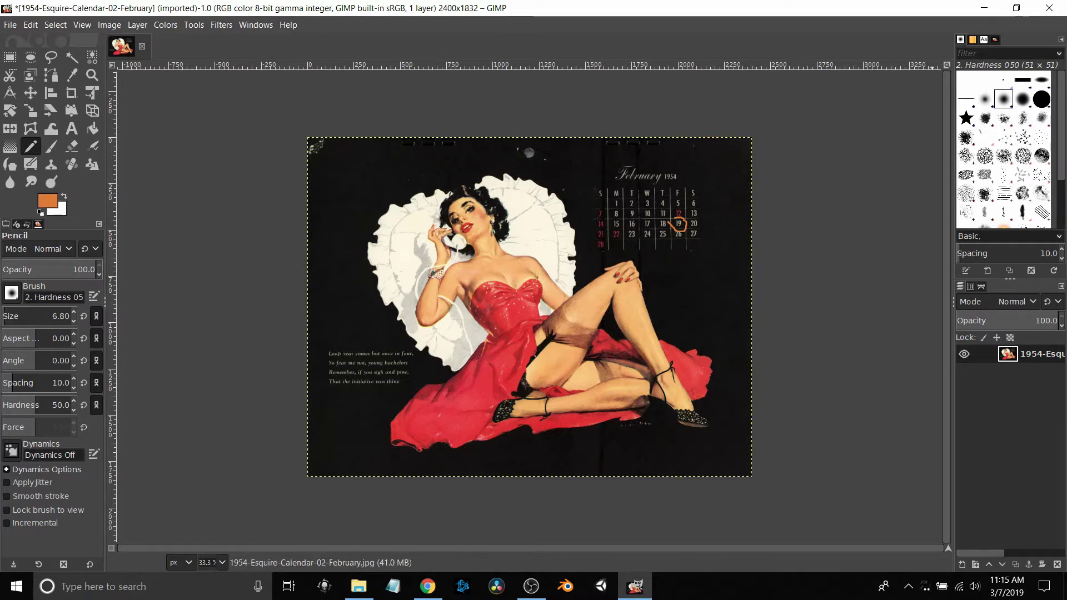
pyautogui.click(1048, 8)
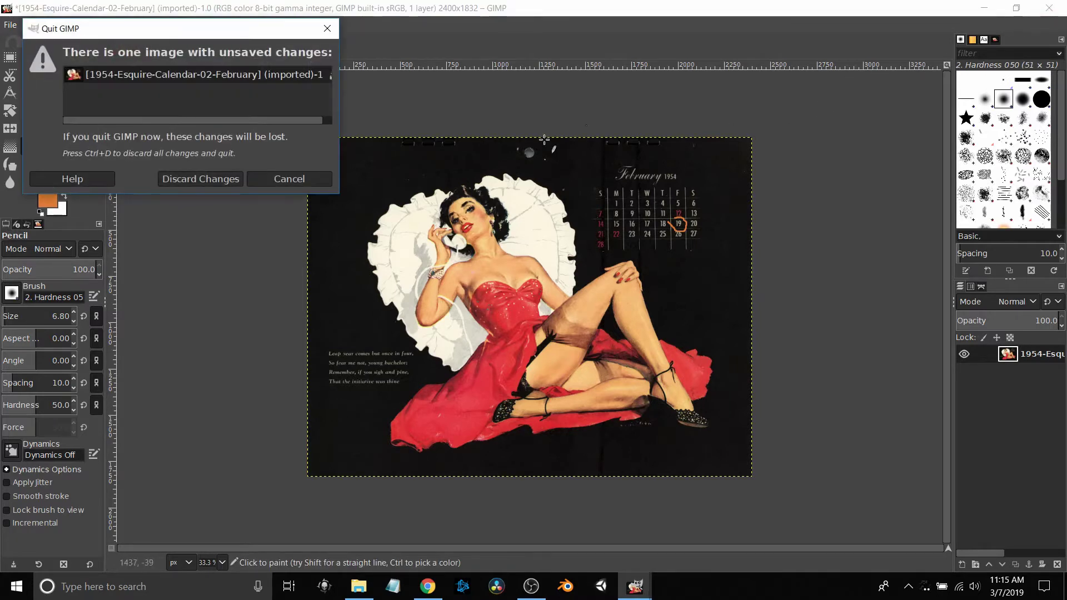
pyautogui.click(221, 179)
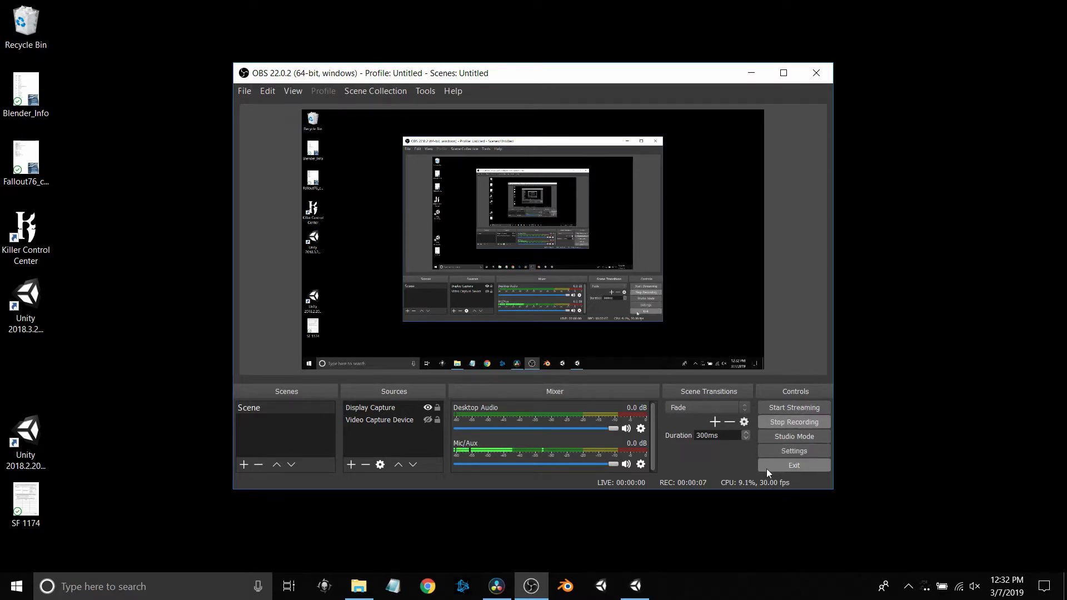
# - Bring the Unity editor with the Level001 scene in front of OBS from the taskbar
pyautogui.moveTo(639, 584)
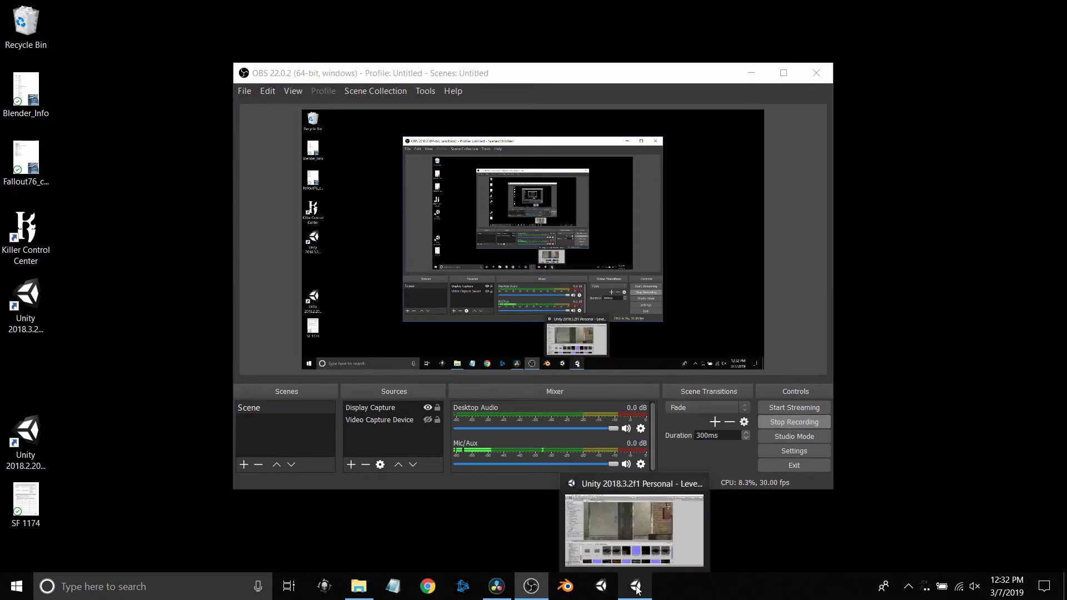
pyautogui.click(623, 524)
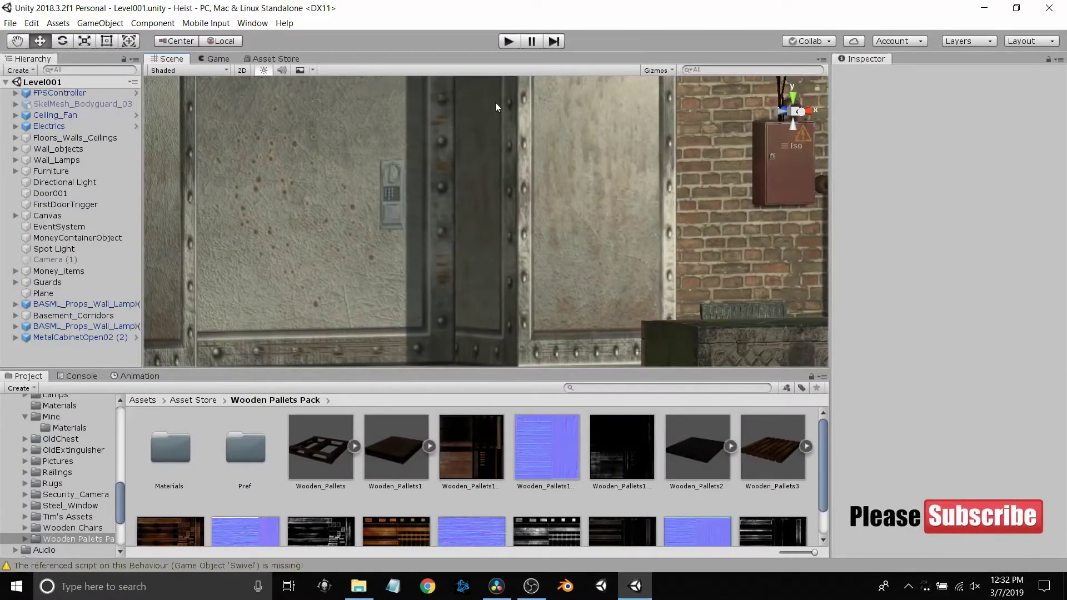
# - Enter Play mode and walk through the corridors to the bedroom nightstand cash
pyautogui.click(507, 42)
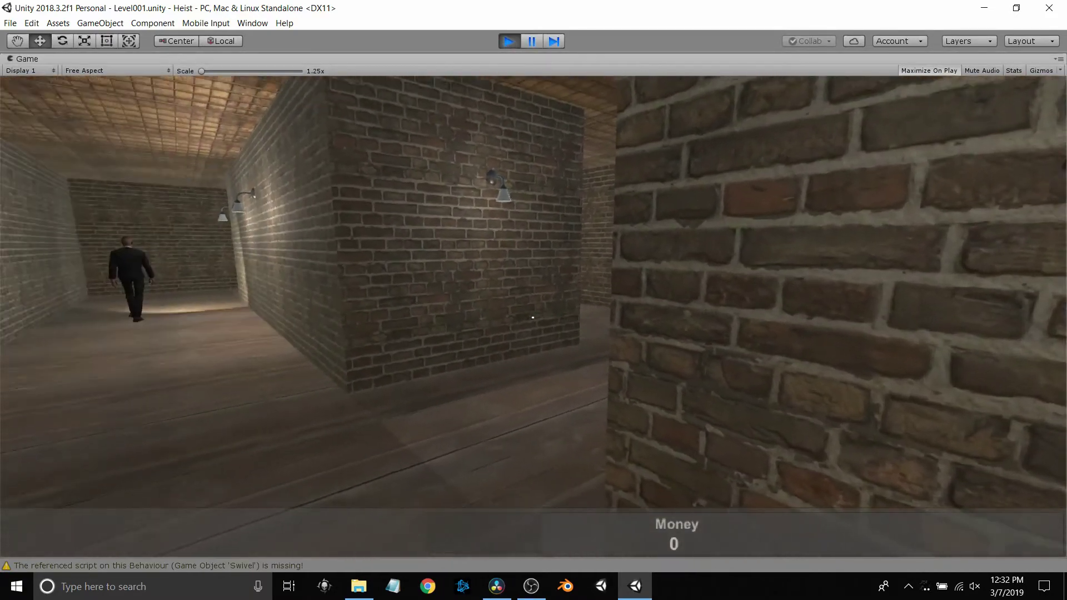
pyautogui.press('w')
pyautogui.press('w')
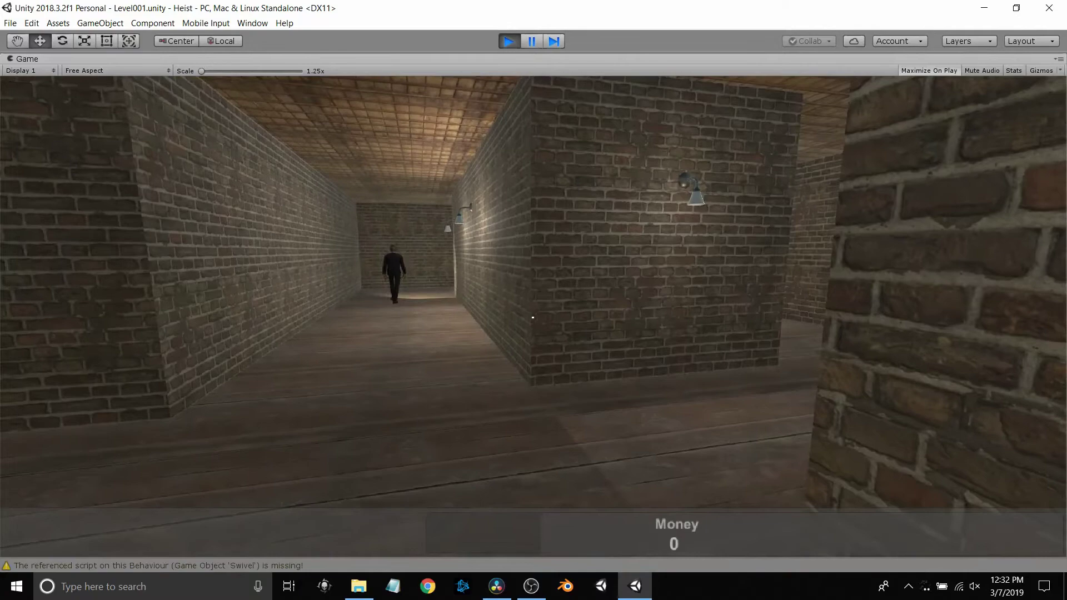
pyautogui.press('w')
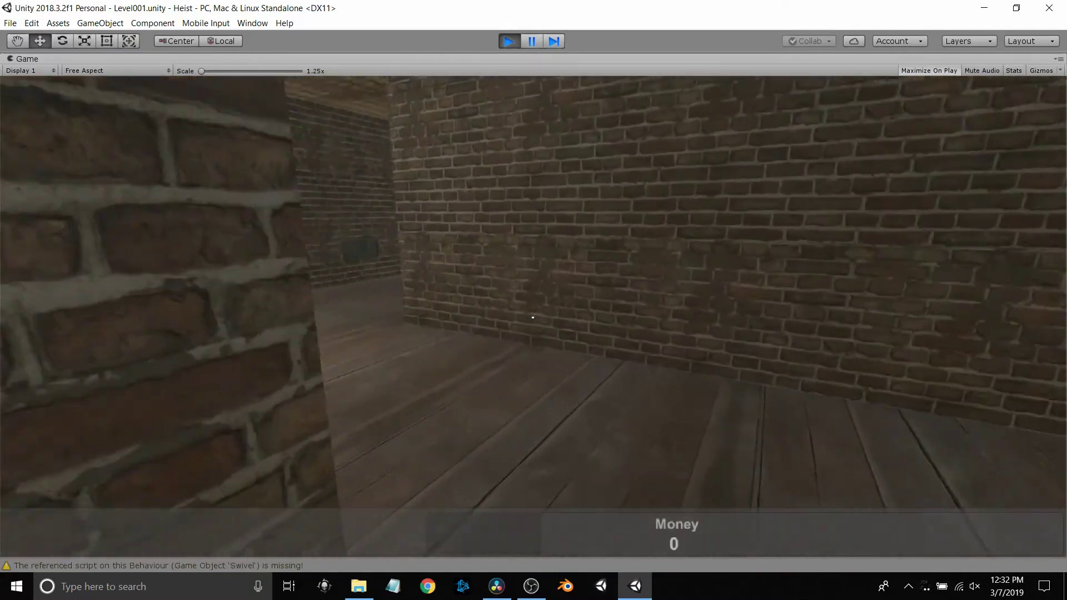
pyautogui.press('w')
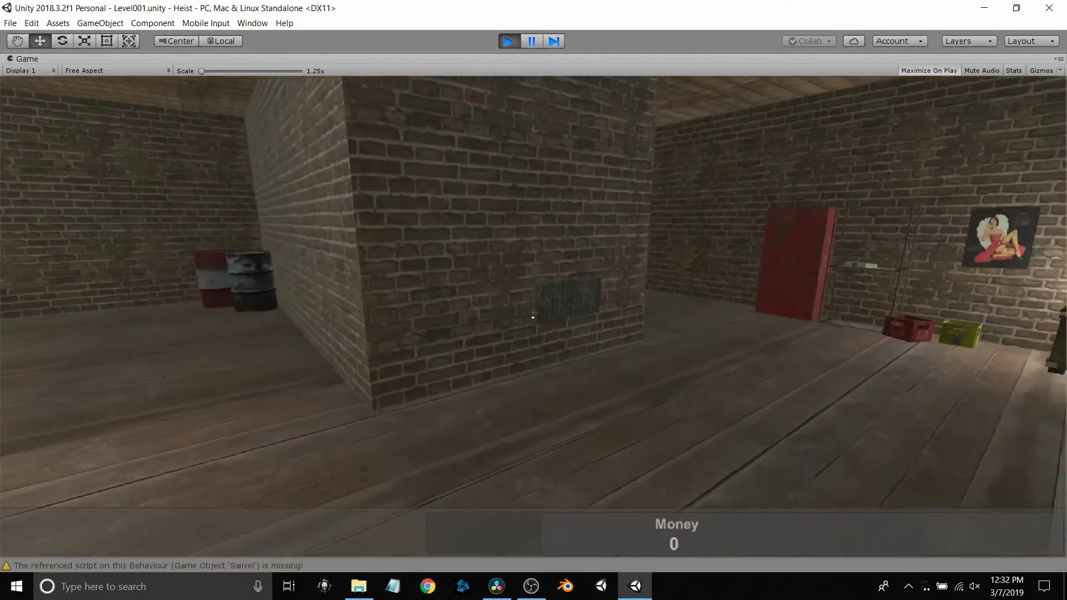
pyautogui.press('w')
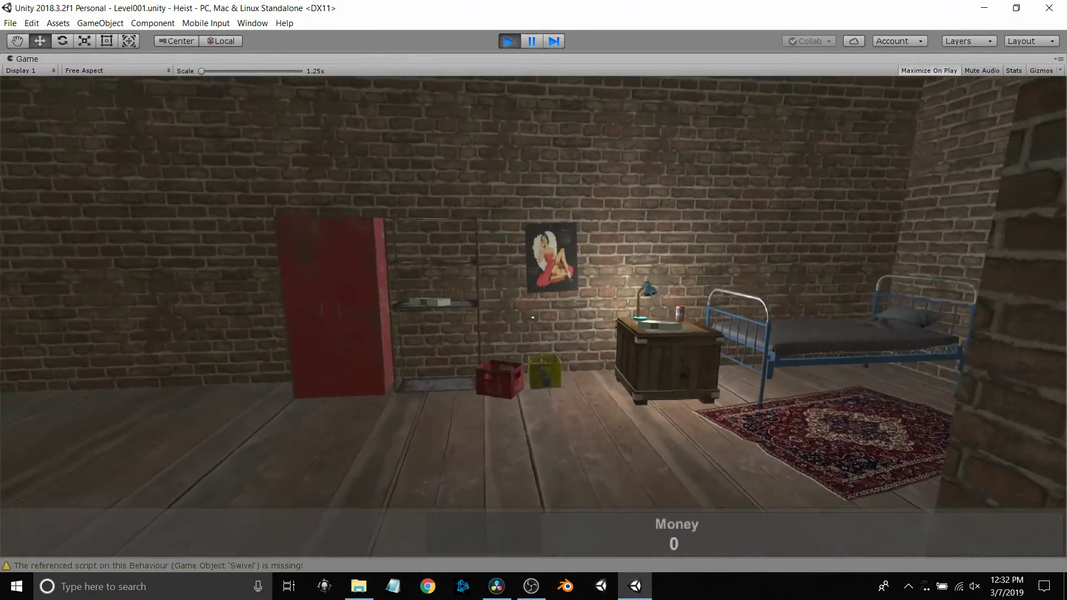
pyautogui.press('w')
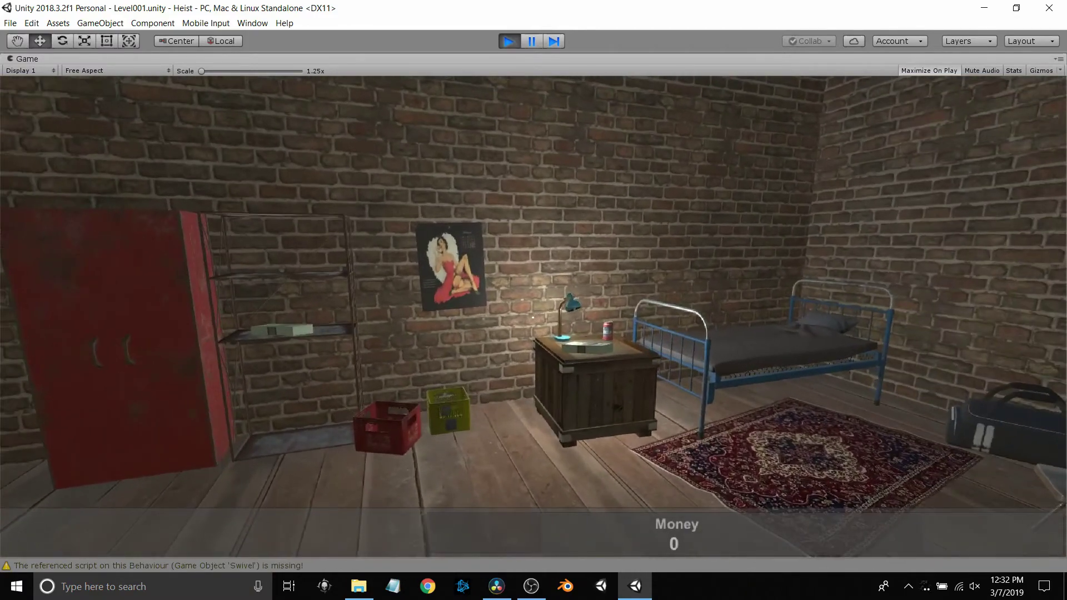
pyautogui.press('w')
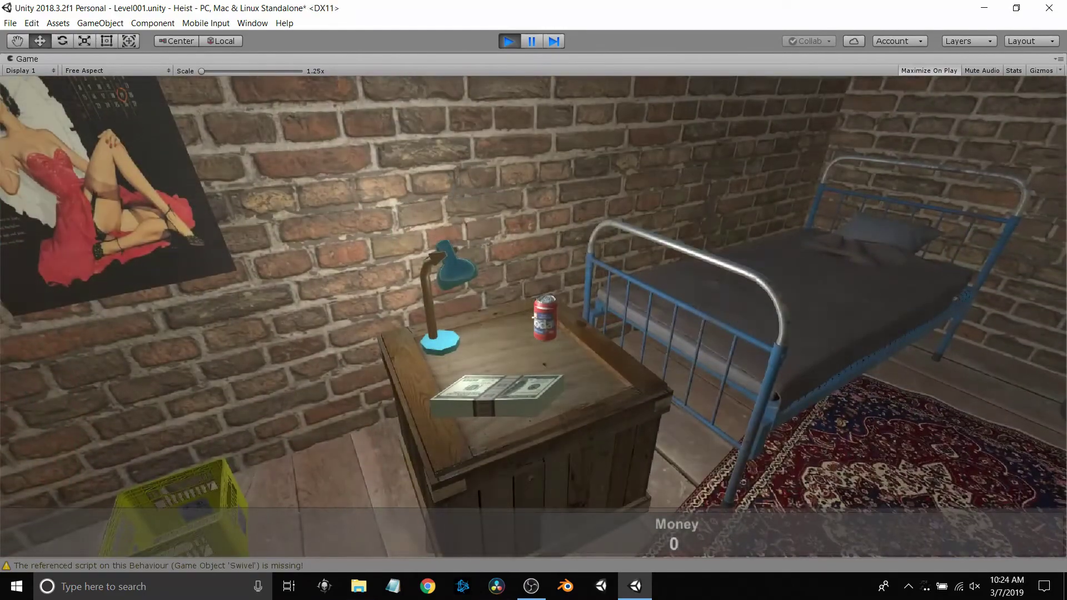
pyautogui.press('w')
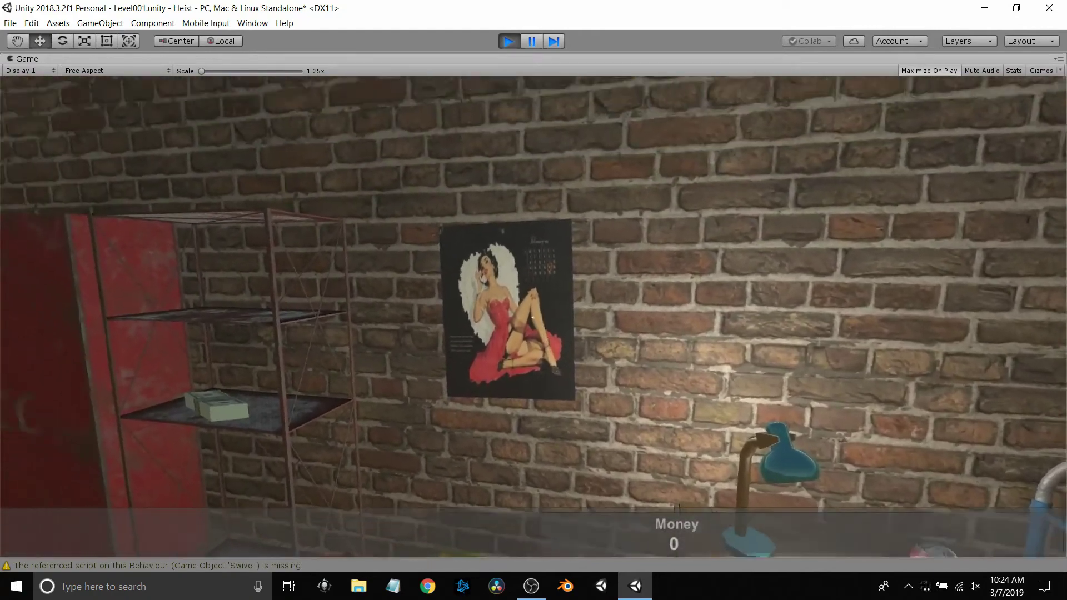
# - Continue past the calendar poster, follow the guard down the box corridor, then exit Play mode
pyautogui.press('w')
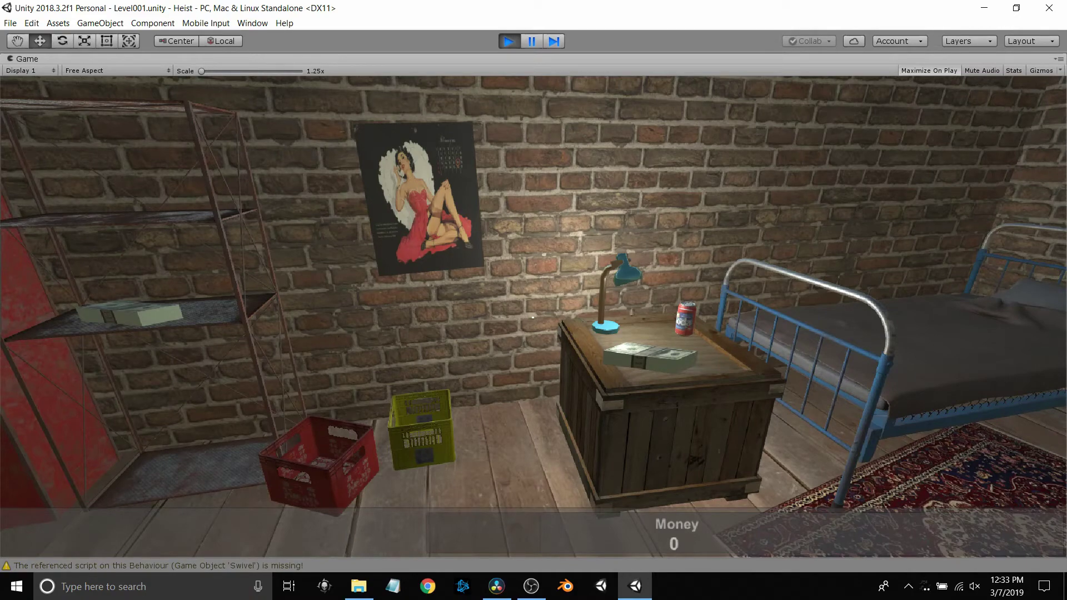
pyautogui.press('w')
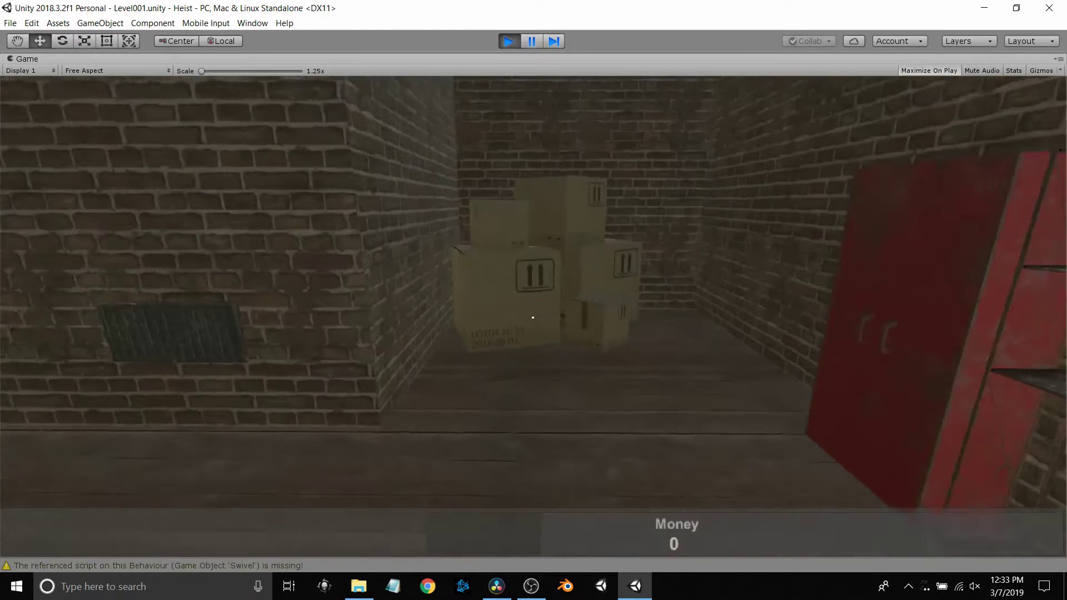
pyautogui.press('w')
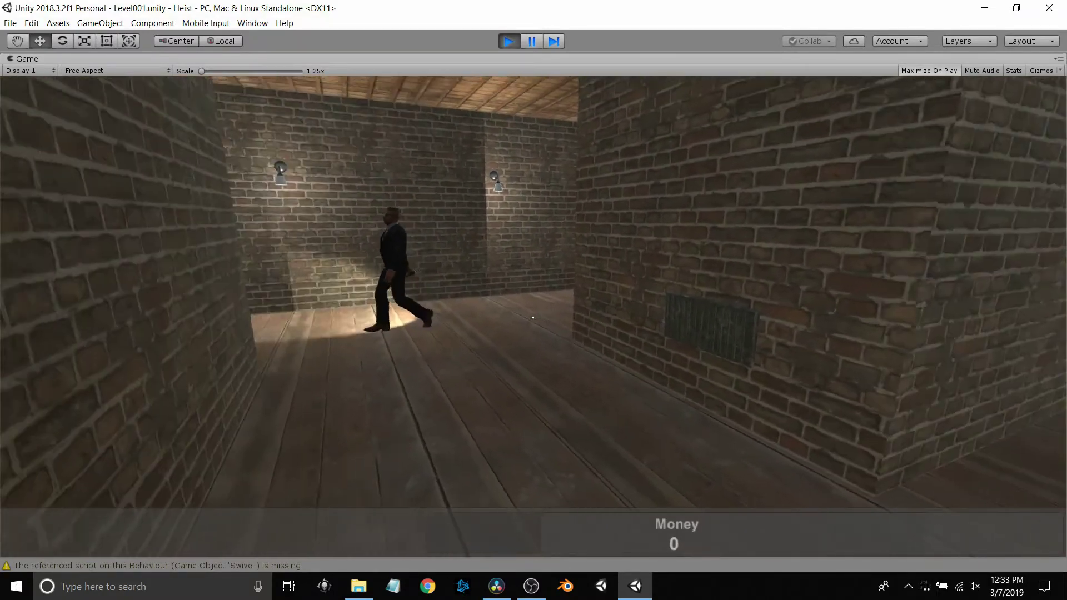
pyautogui.press('w')
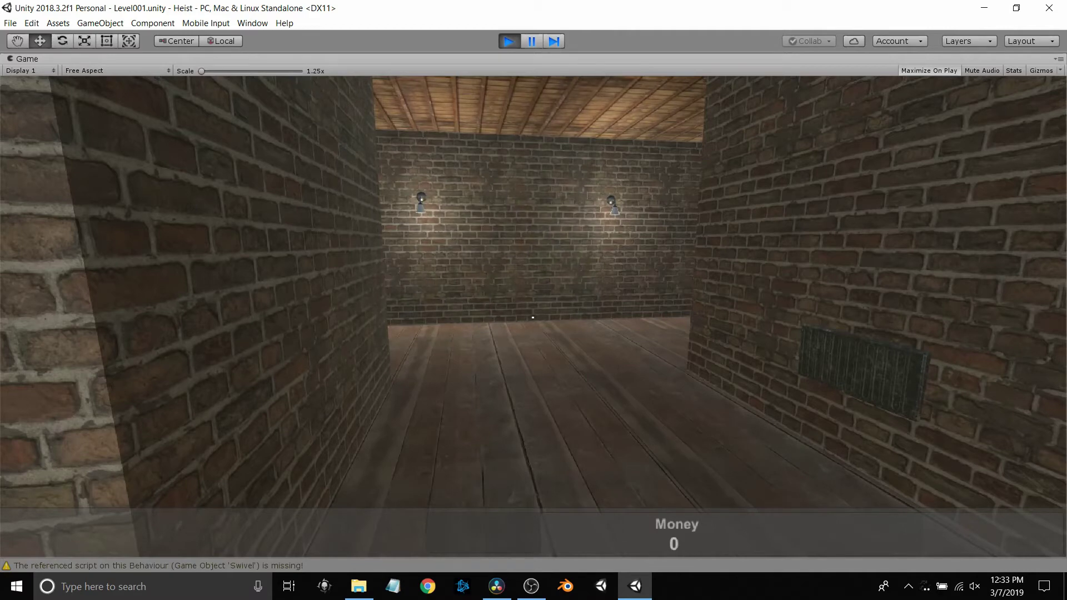
pyautogui.press('Escape')
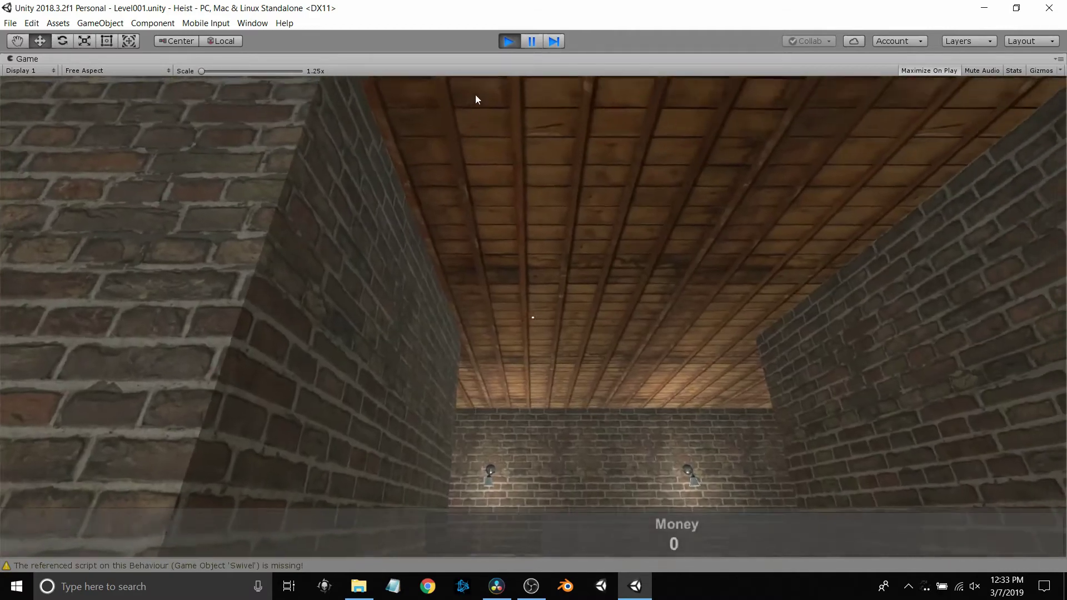
pyautogui.click(507, 42)
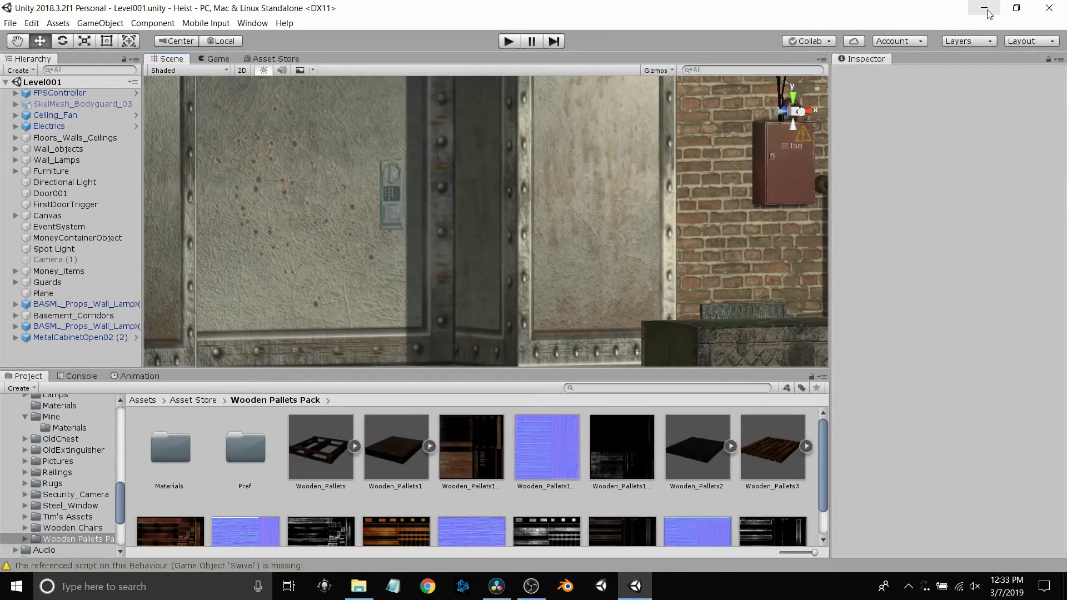
# - Minimize the Unity window and then the OBS window, leaving the bare desktop
pyautogui.click(984, 9)
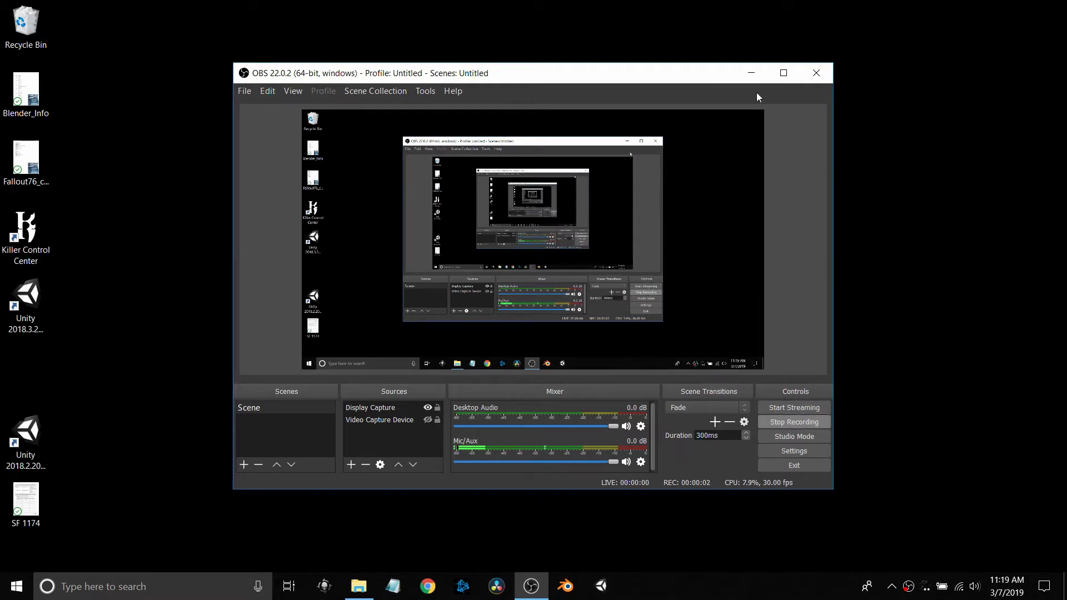
pyautogui.click(751, 74)
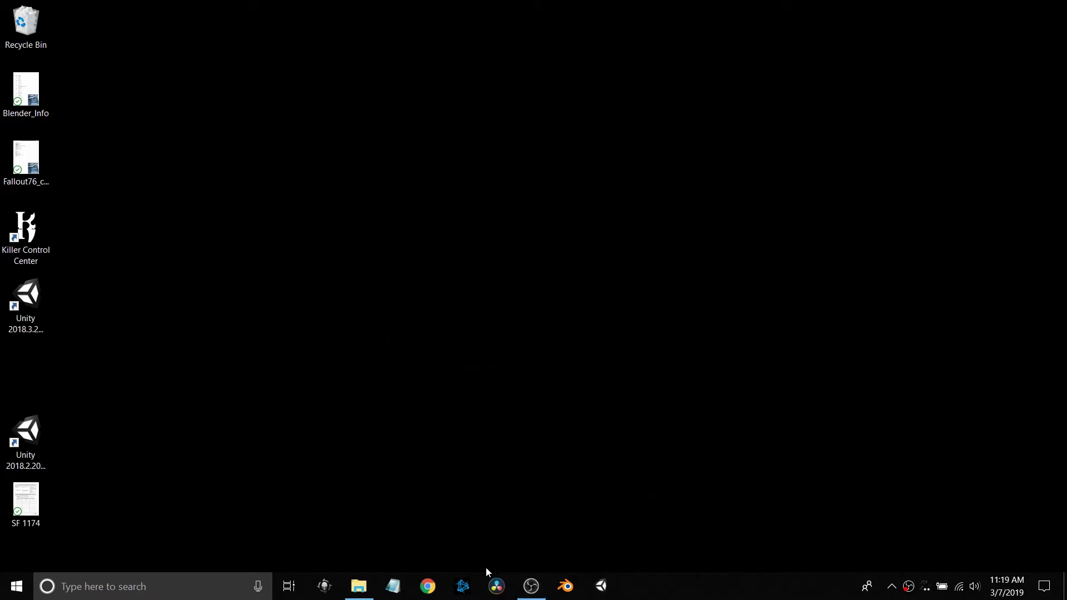
# - Launch DaVinci Resolve and open Untitled Project from the Project Manager
pyautogui.click(496, 584)
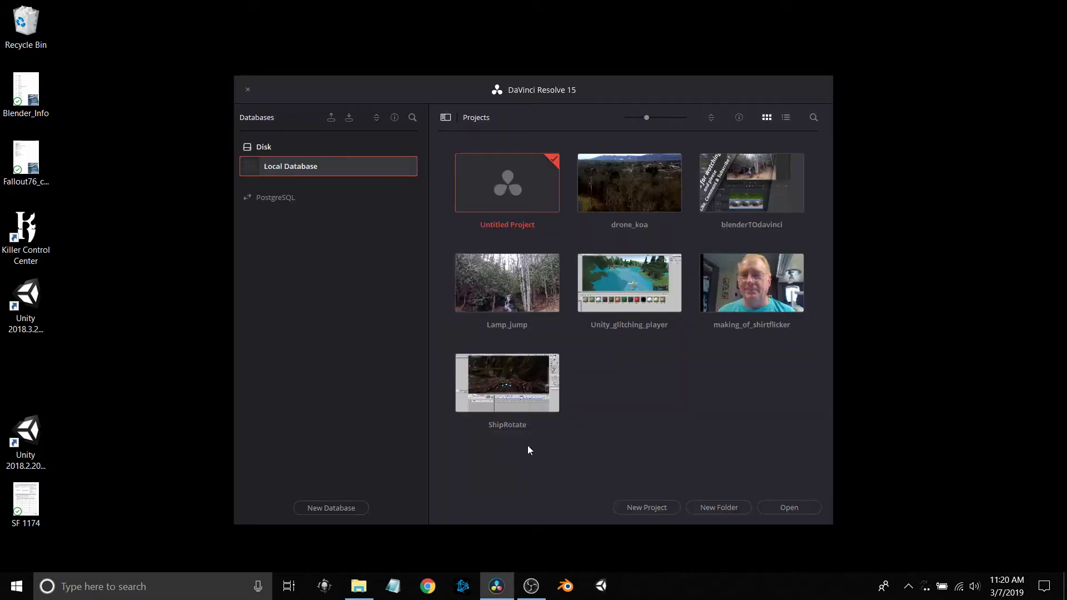
pyautogui.doubleClick(518, 204)
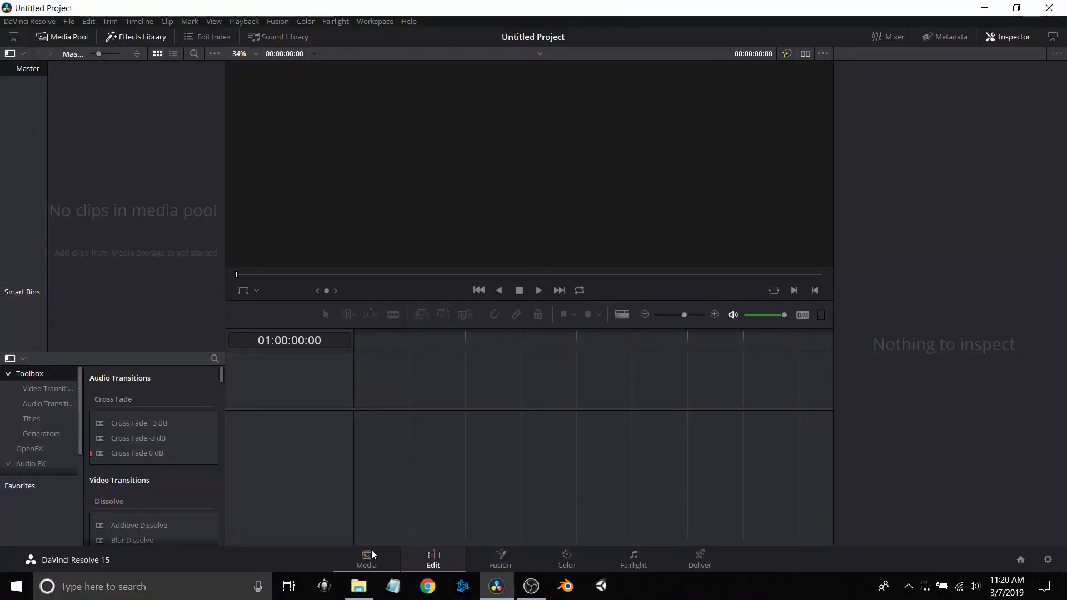
# - Drag blender_sodacan.mp4, gimp_calendar.mp4 and unity_capture.mp4 from File Explorer into the Media Pool, answering the frame-rate prompt
pyautogui.click(357, 588)
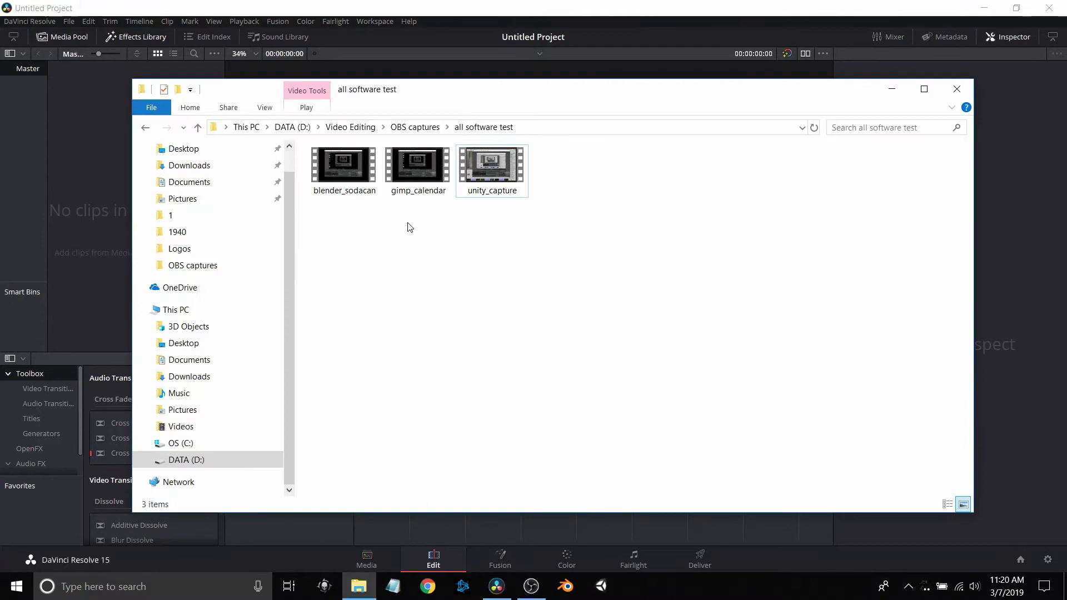
pyautogui.moveTo(448, 98); pyautogui.dragTo(549, 88)
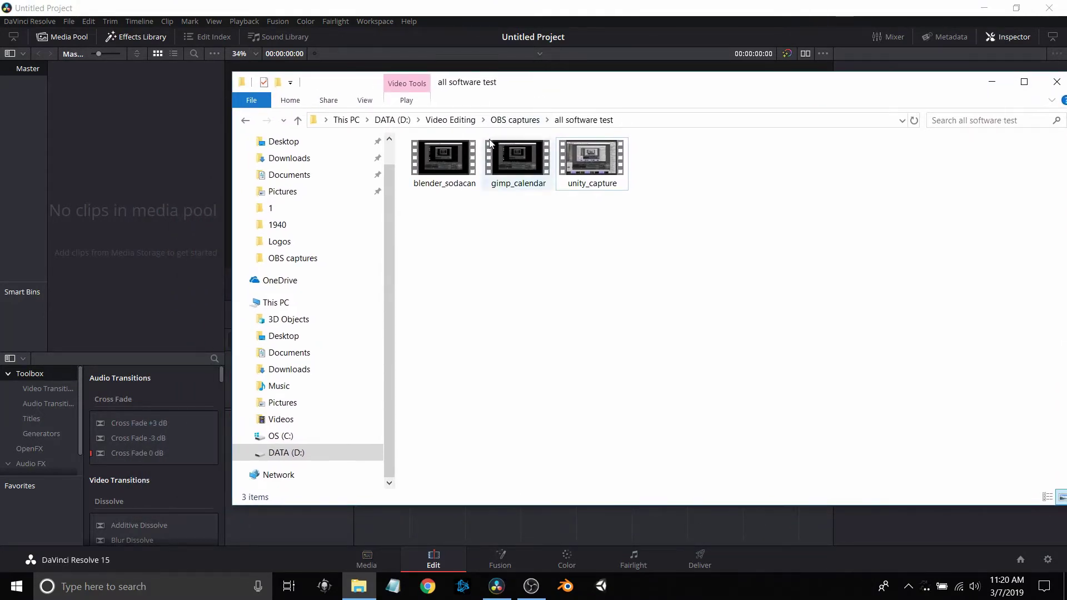
pyautogui.moveTo(445, 158); pyautogui.dragTo(110, 130)
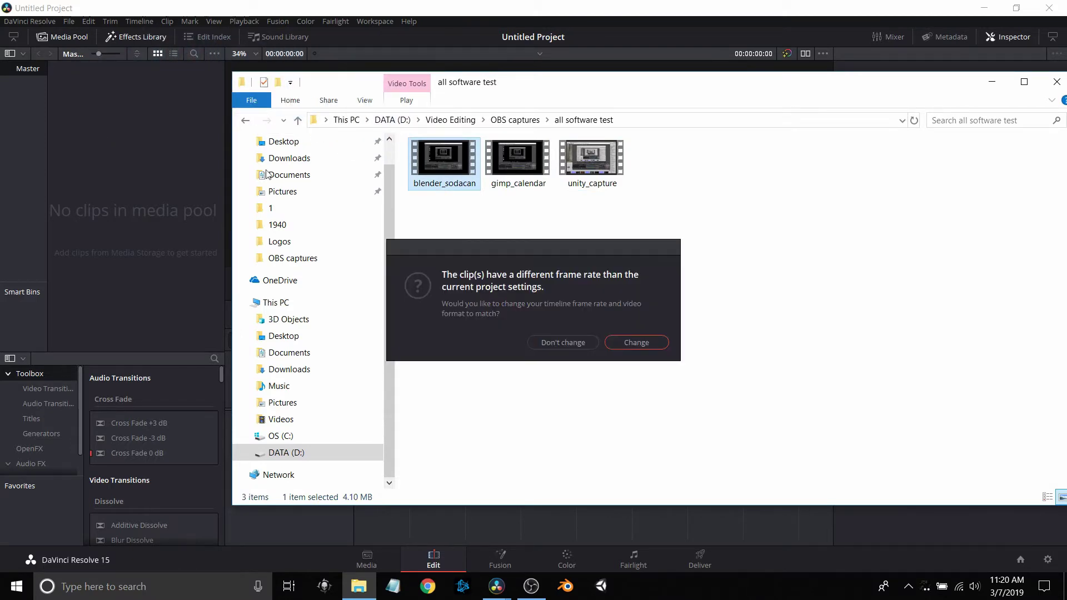
pyautogui.click(645, 348)
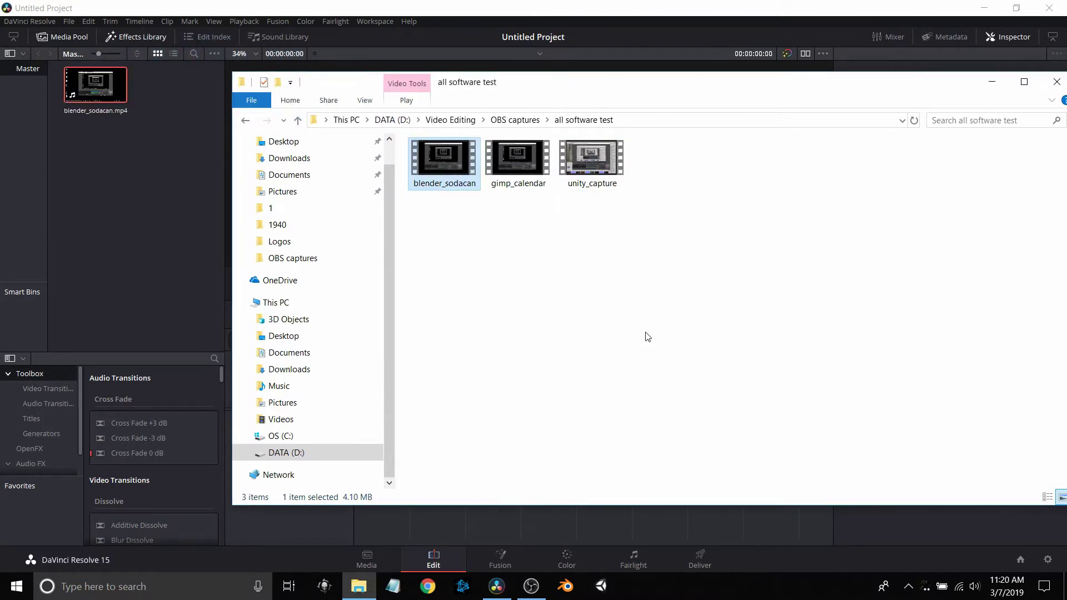
pyautogui.click(517, 155)
pyautogui.moveTo(517, 155); pyautogui.dragTo(96, 188)
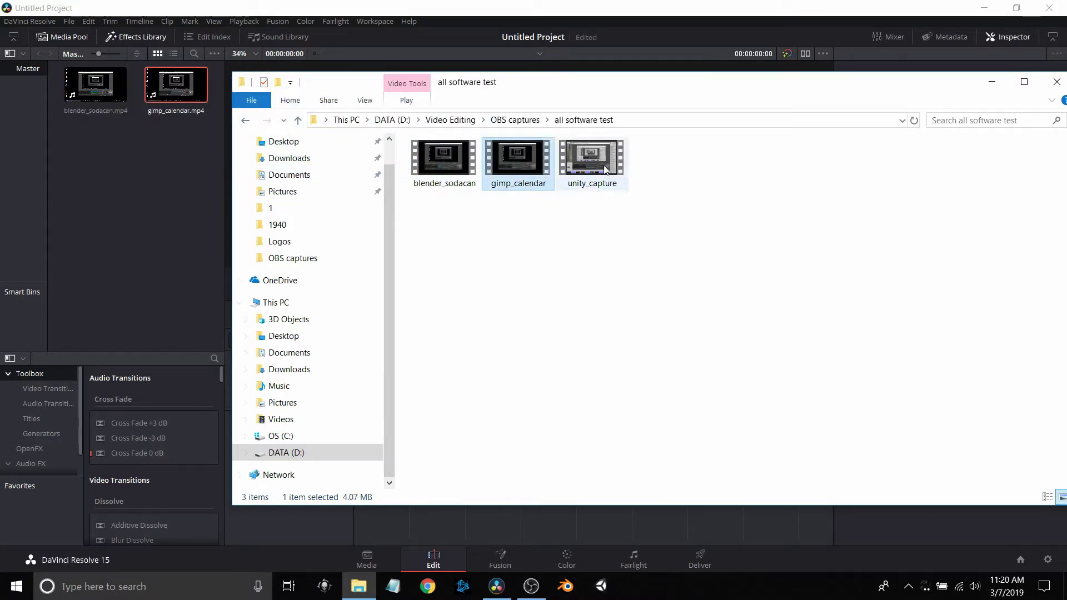
pyautogui.moveTo(605, 168); pyautogui.dragTo(94, 191)
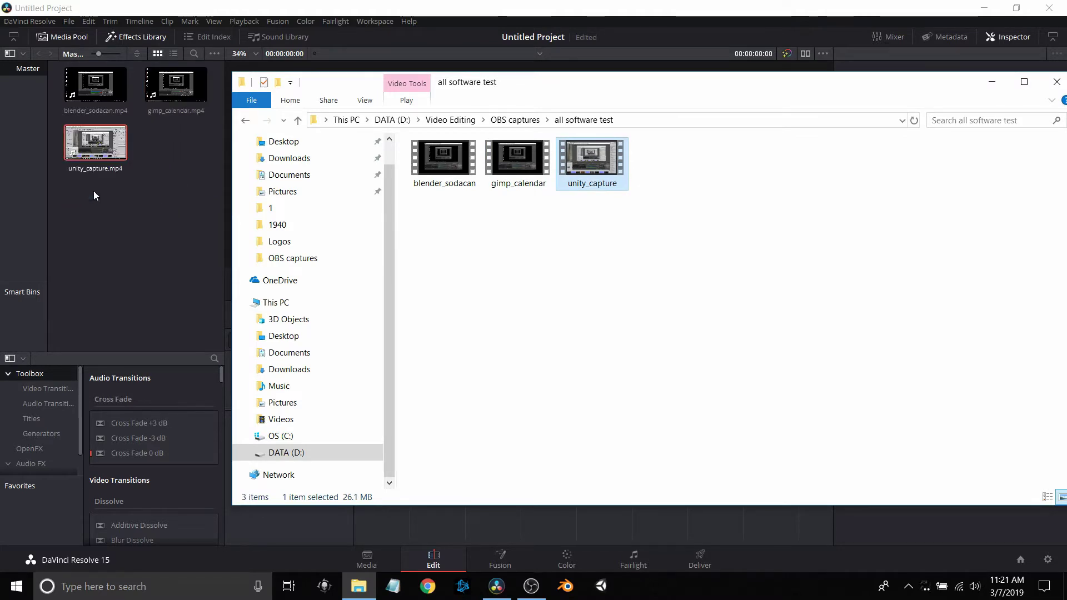
pyautogui.click(993, 84)
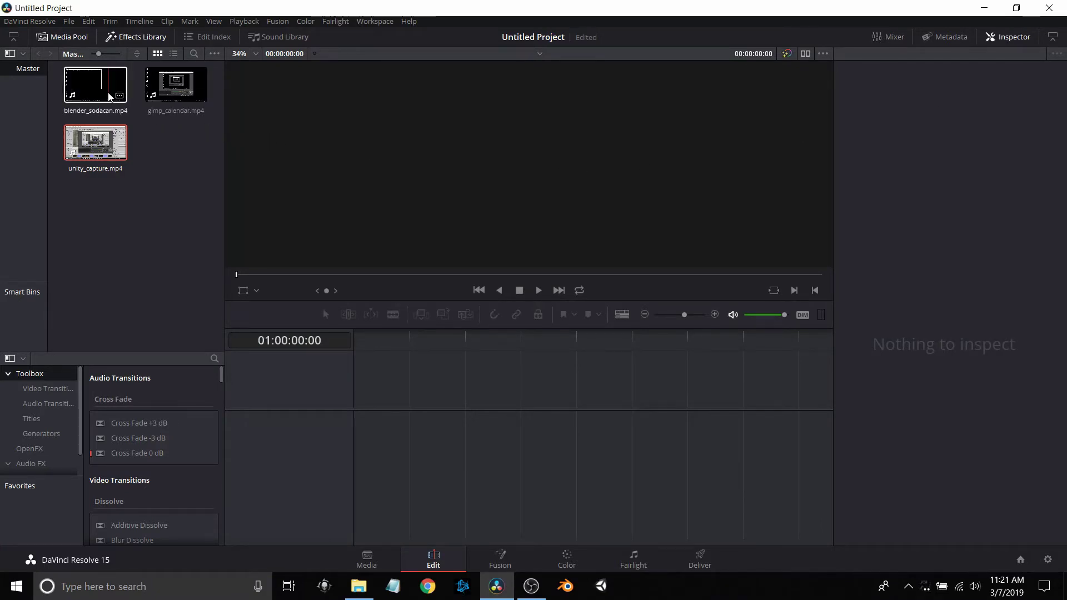
# - Place blender_sodacan on a new timeline and unlink its audio from the video
pyautogui.moveTo(109, 97); pyautogui.dragTo(401, 471)
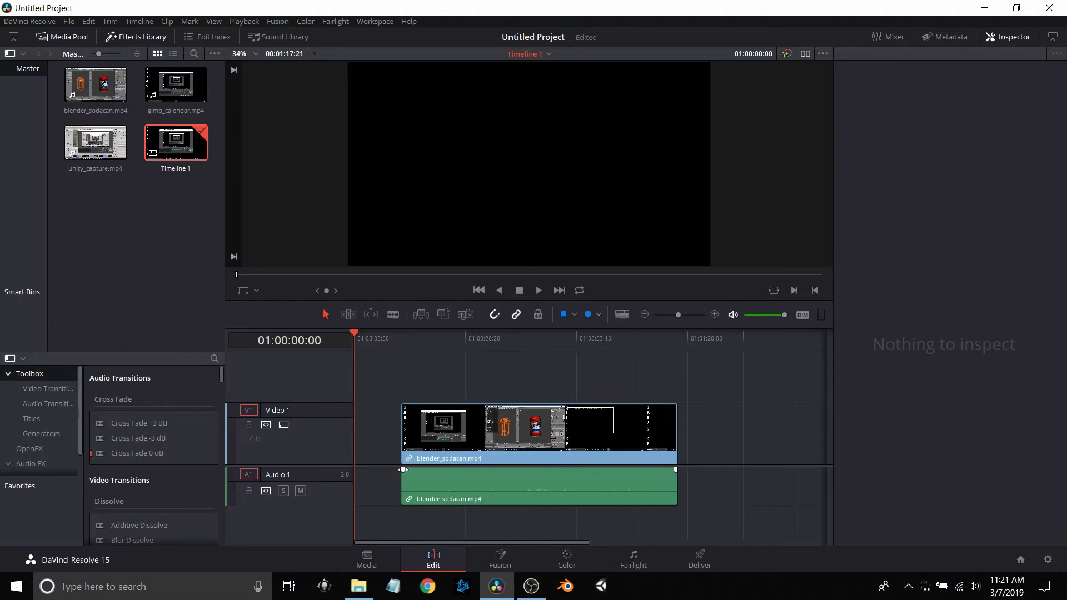
pyautogui.click(475, 486)
pyautogui.rightClick(410, 498)
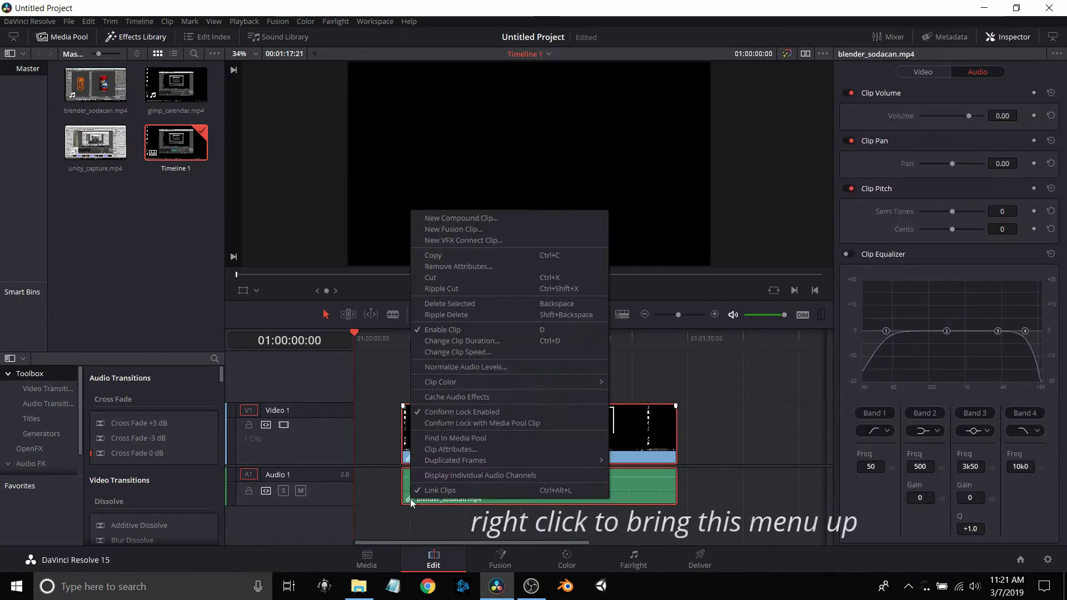
pyautogui.click(427, 492)
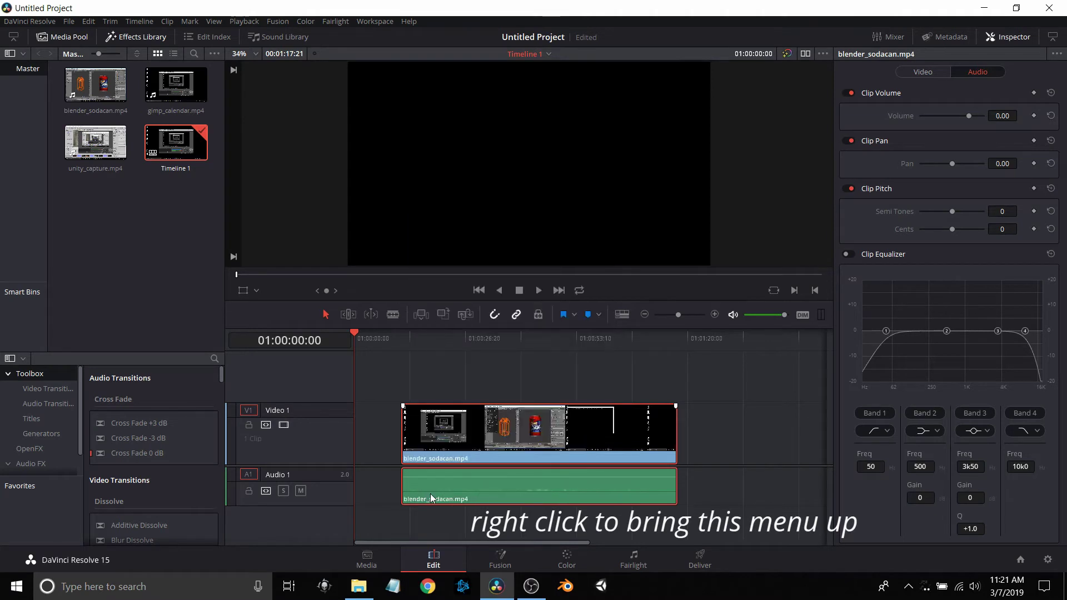
# - Delete the blender_sodacan audio clip, leaving Audio 1 empty
pyautogui.click(727, 486)
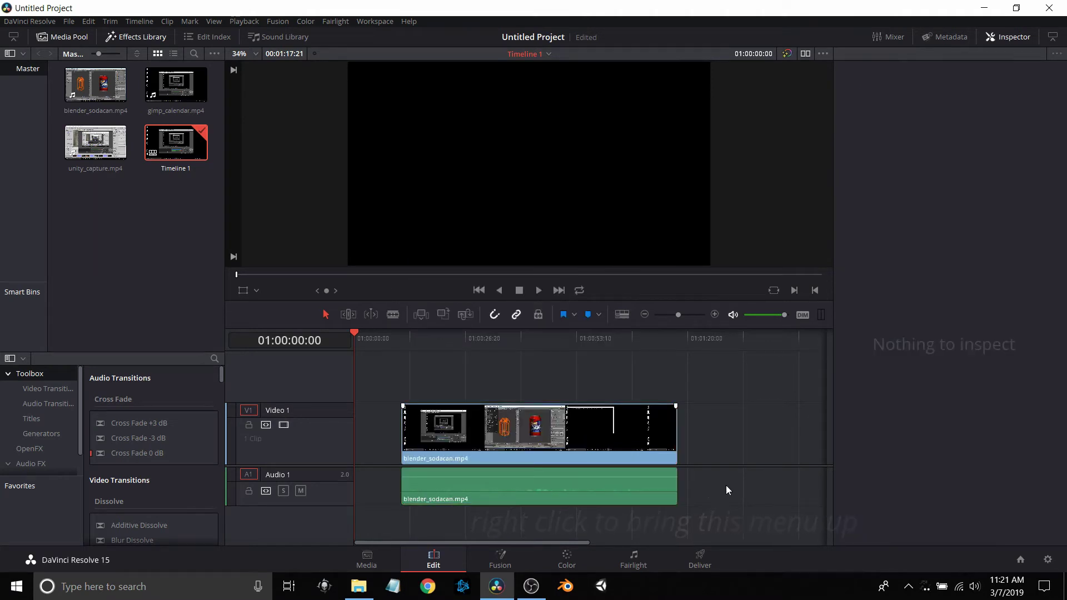
pyautogui.click(649, 490)
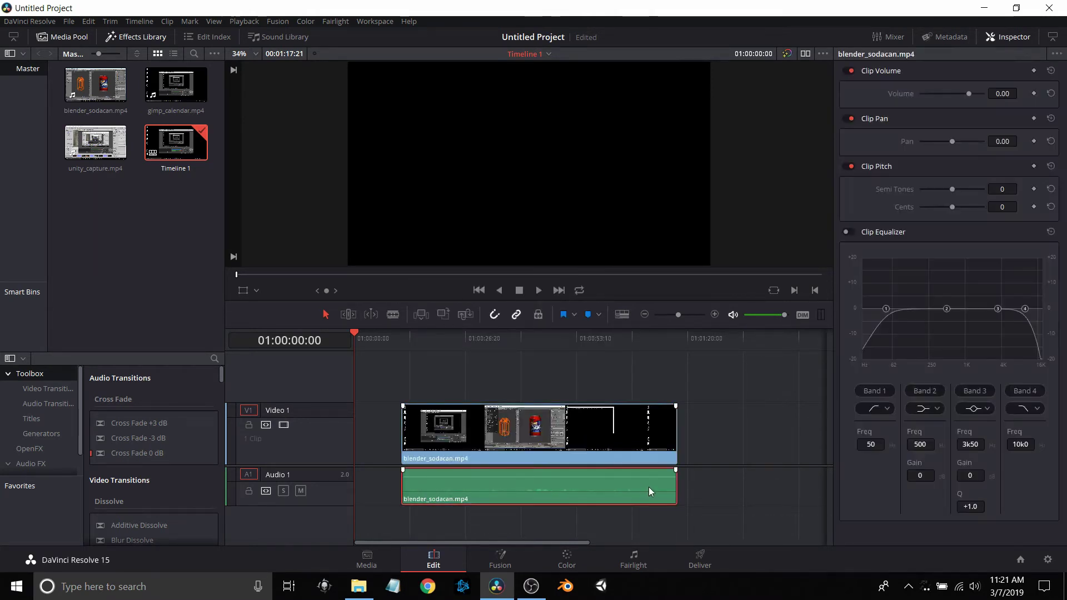
pyautogui.rightClick(649, 488)
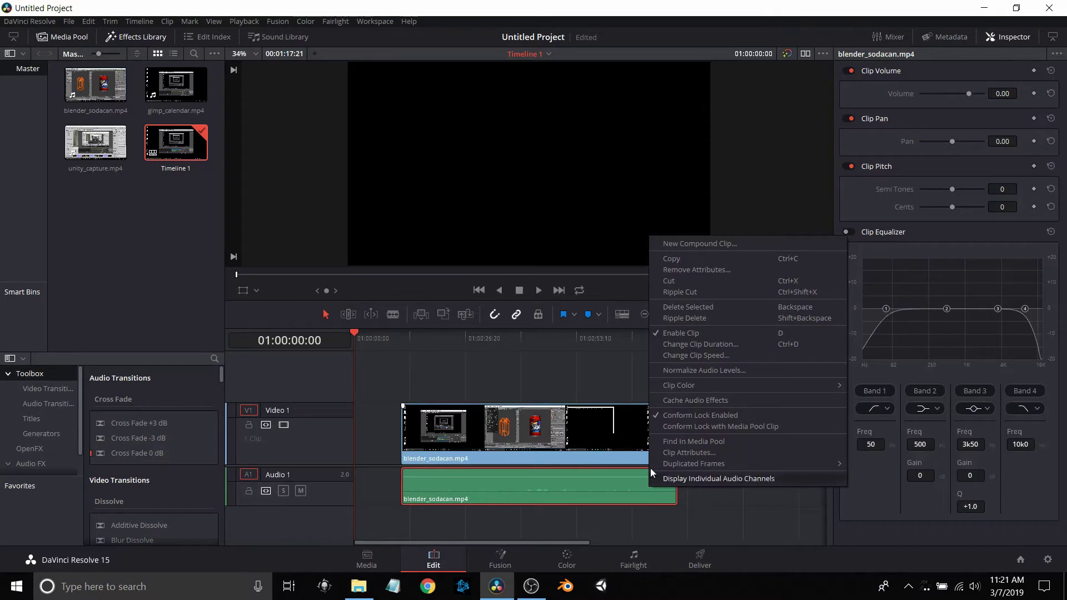
pyautogui.click(671, 307)
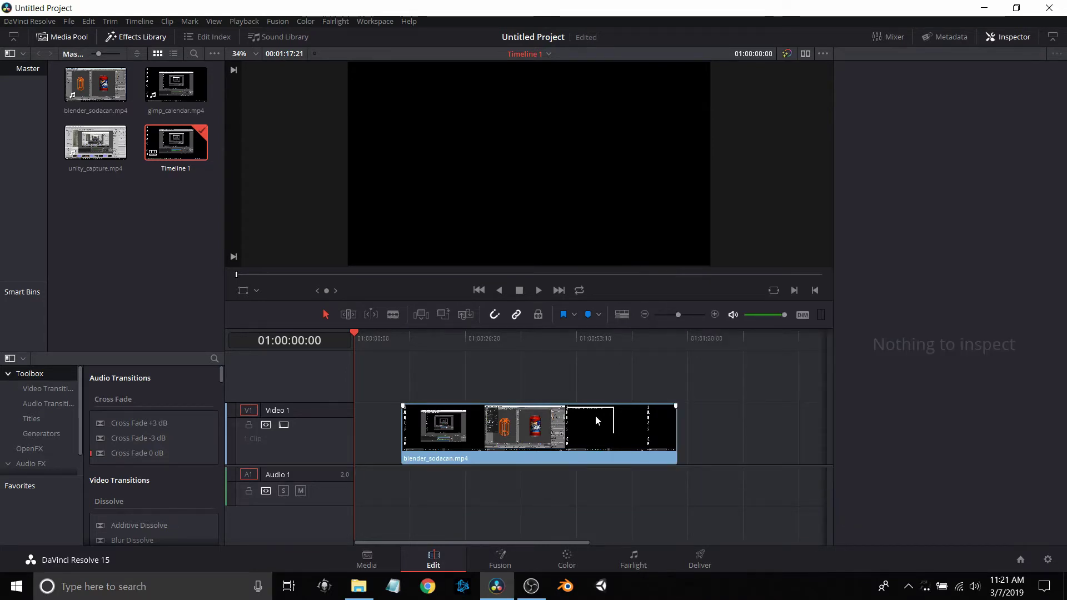
# - Shift the blender_sodacan clip and position the playhead at 01:00:03:22
pyautogui.moveTo(595, 415); pyautogui.dragTo(547, 415)
pyautogui.click(424, 338)
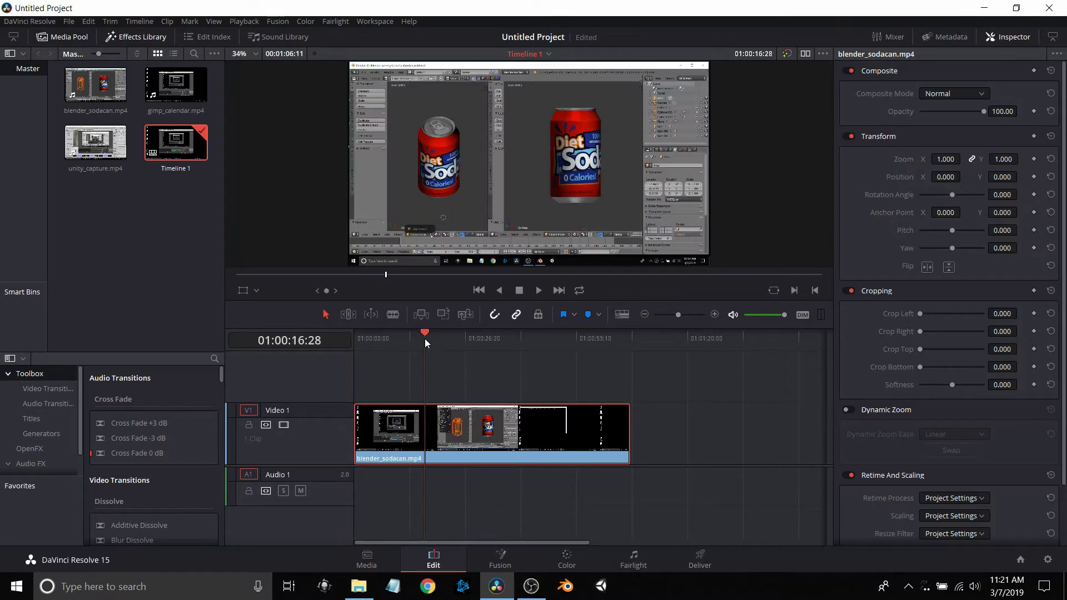
pyautogui.click(405, 342)
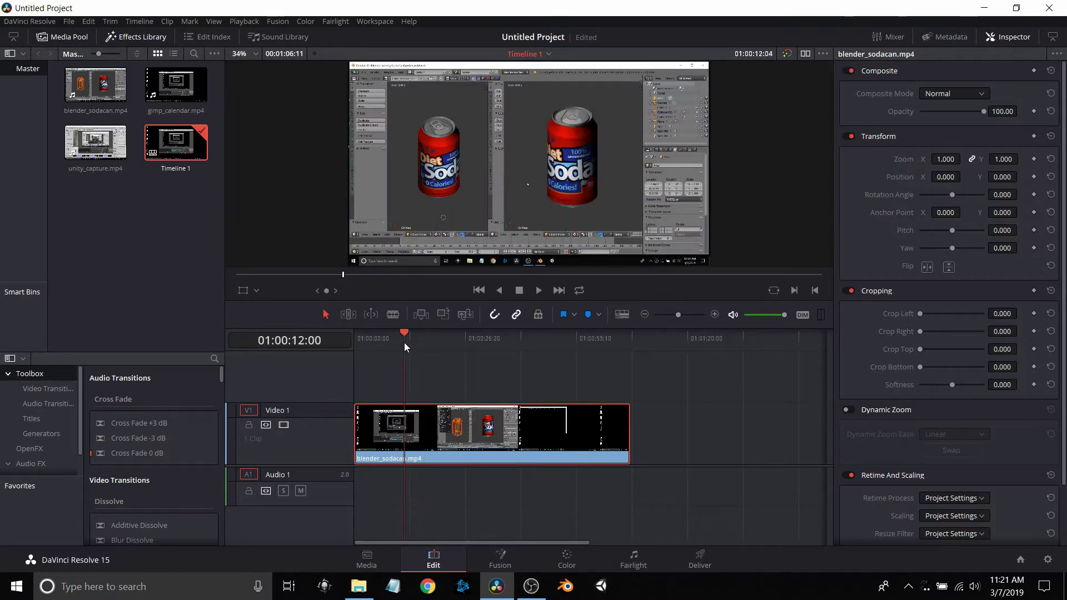
pyautogui.click(386, 342)
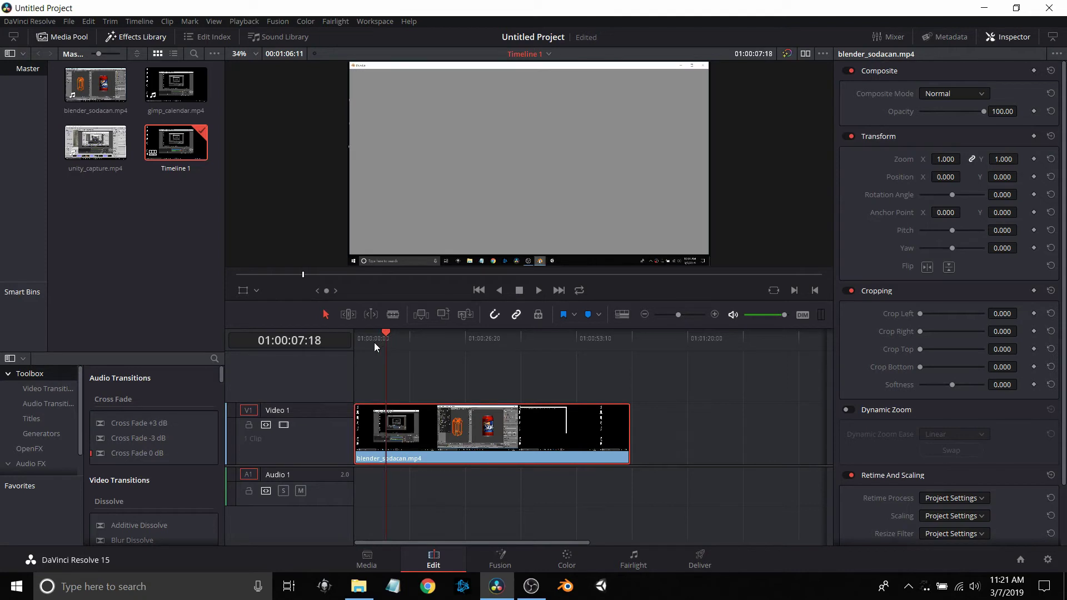
pyautogui.click(374, 343)
pyautogui.press('space')
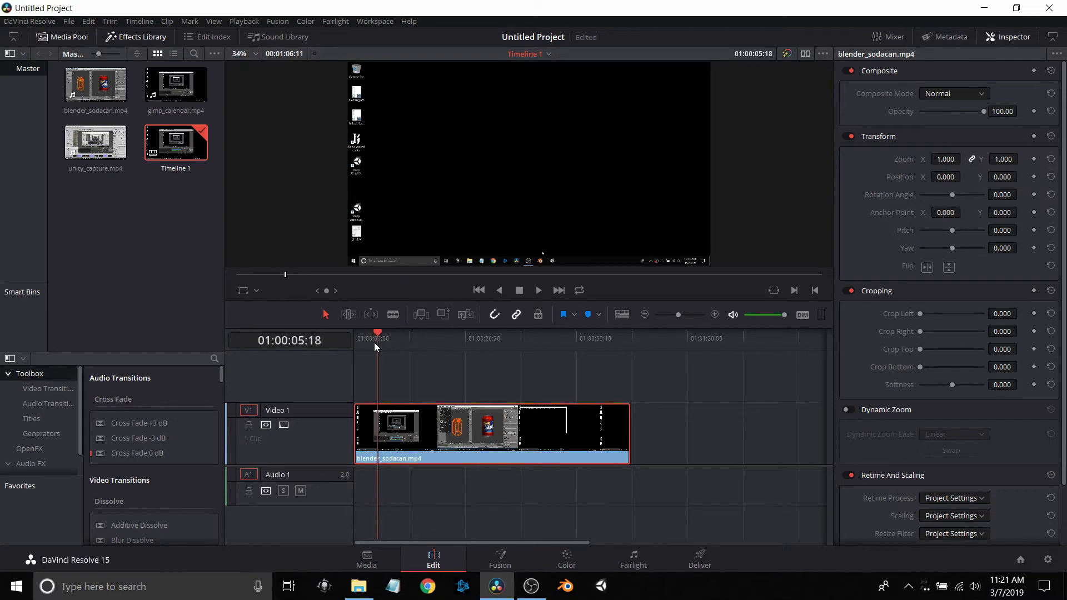
pyautogui.click(386, 340)
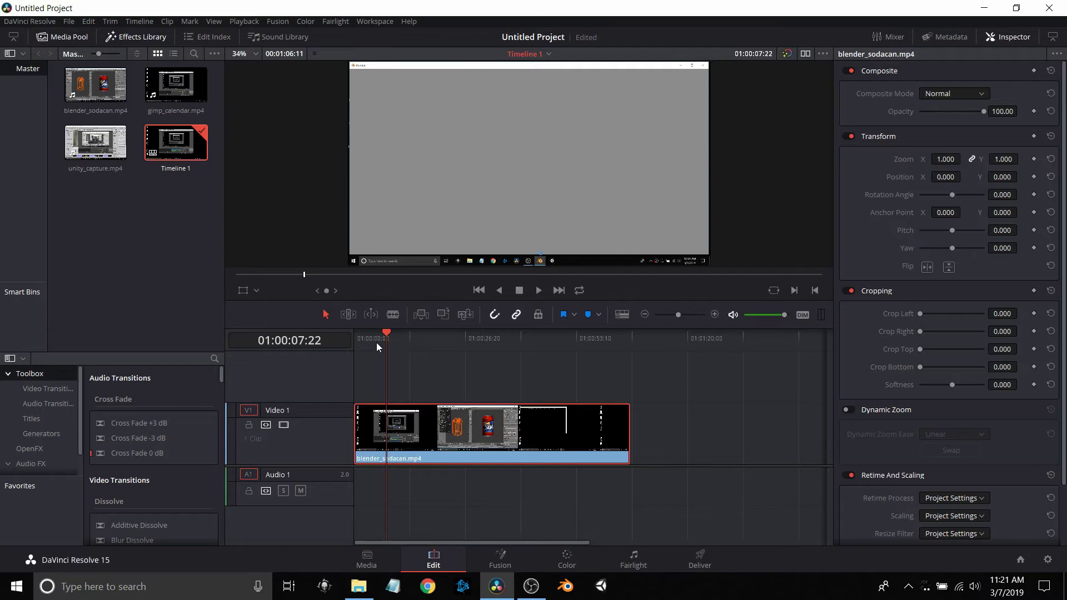
pyautogui.click(382, 339)
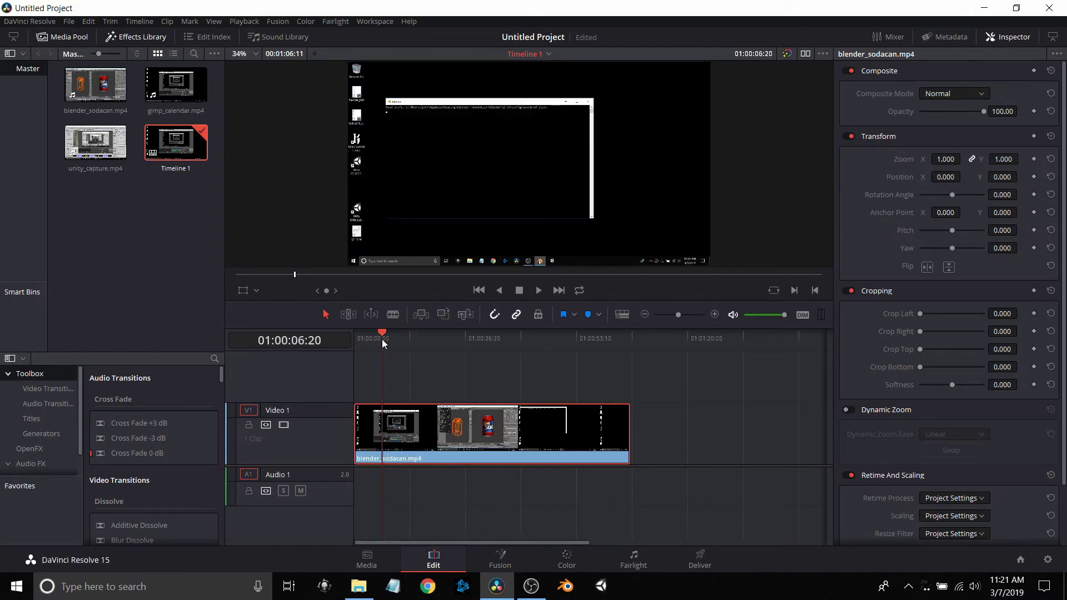
pyautogui.press('Left')
pyautogui.press('Left')
pyautogui.press('Left')
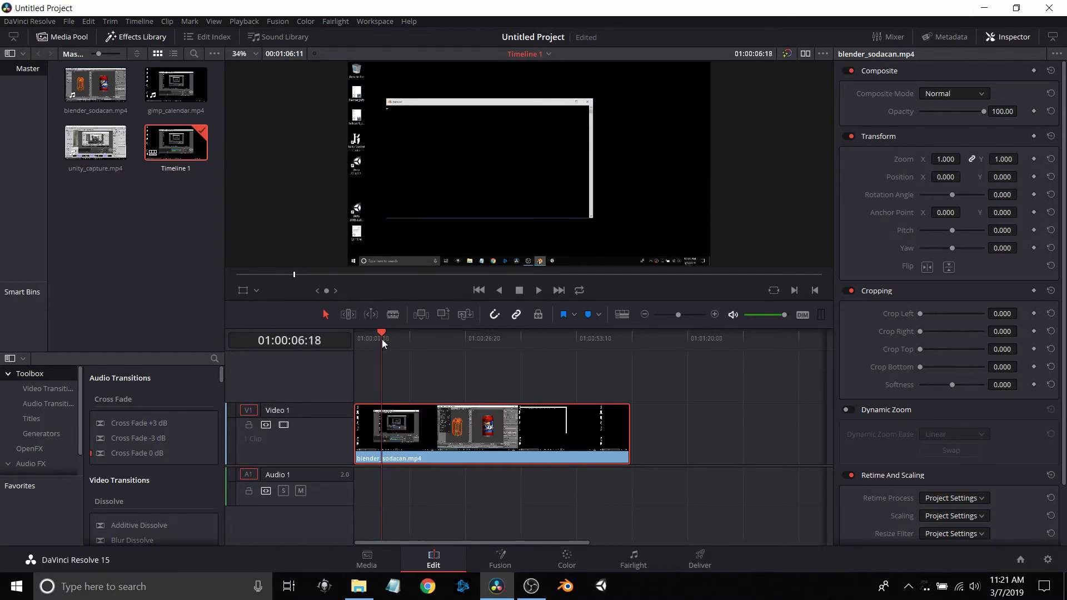
pyautogui.press('Left')
pyautogui.press('Left')
pyautogui.press('Left')
pyautogui.press('Left')
pyautogui.press('Left')
pyautogui.press('Left')
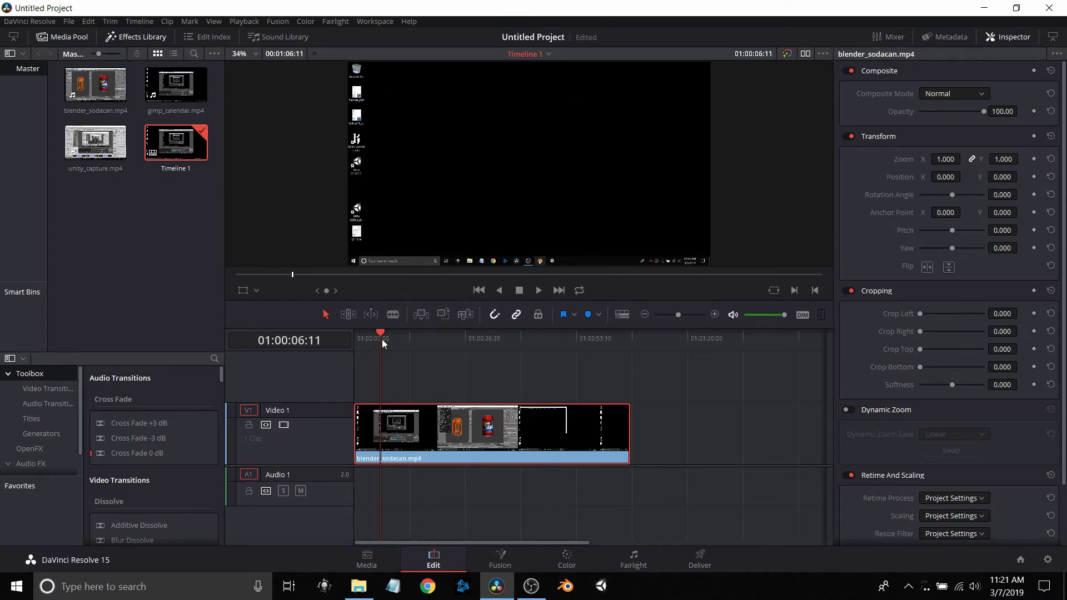
pyautogui.press('Left')
pyautogui.press('Left')
pyautogui.press('Left')
pyautogui.press('Left')
pyautogui.press('Left')
pyautogui.press('Left')
pyautogui.press('Left')
pyautogui.press('Left')
pyautogui.press('Left')
pyautogui.press('Left')
pyautogui.press('Left')
pyautogui.press('Left')
pyautogui.press('Left')
pyautogui.press('Left')
pyautogui.press('Left')
pyautogui.press('Left')
pyautogui.press('Left')
pyautogui.click(370, 346)
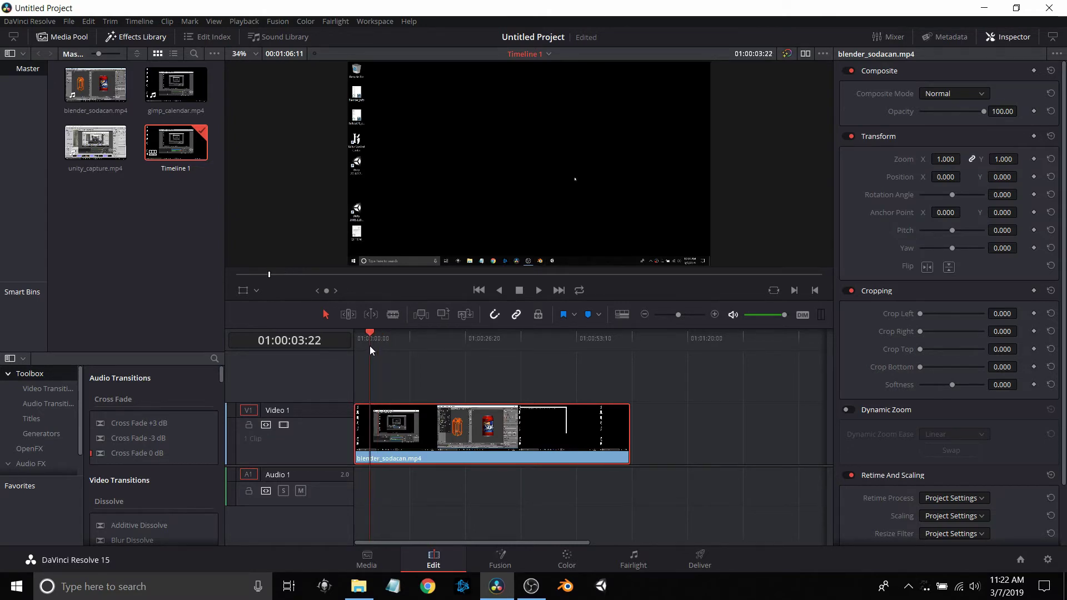
# - Blade the clip at 01:00:03:22 and ripple delete the short opening piece
pyautogui.click(392, 315)
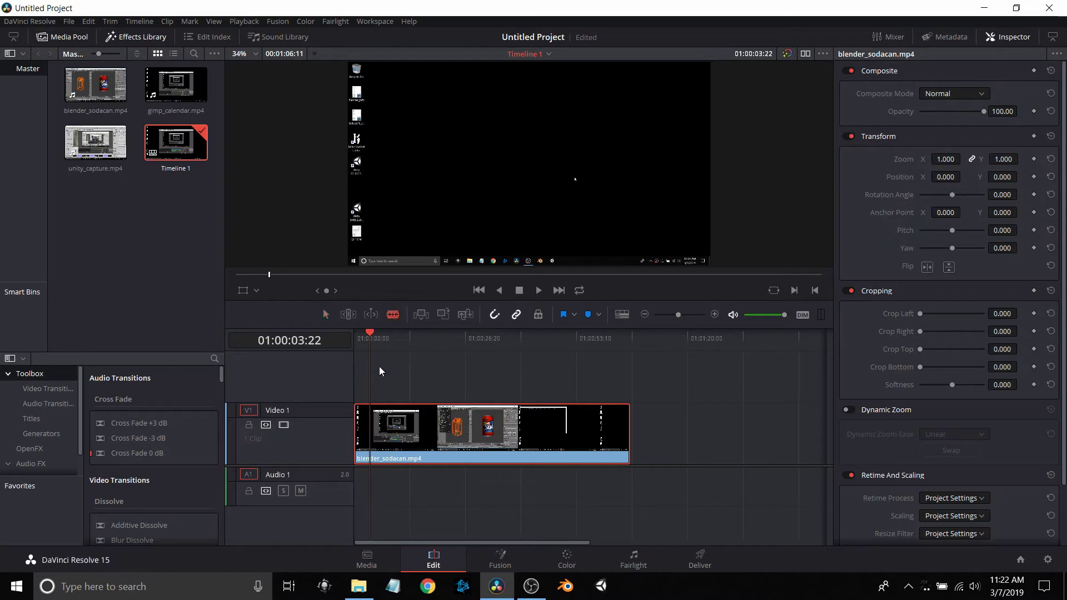
pyautogui.click(371, 437)
pyautogui.click(326, 316)
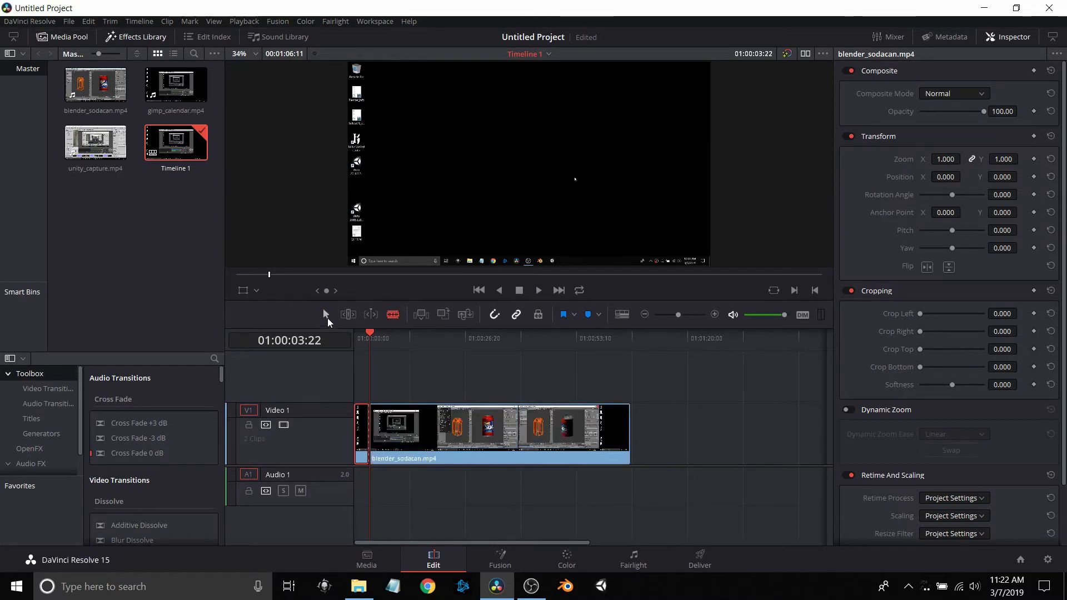
pyautogui.rightClick(362, 421)
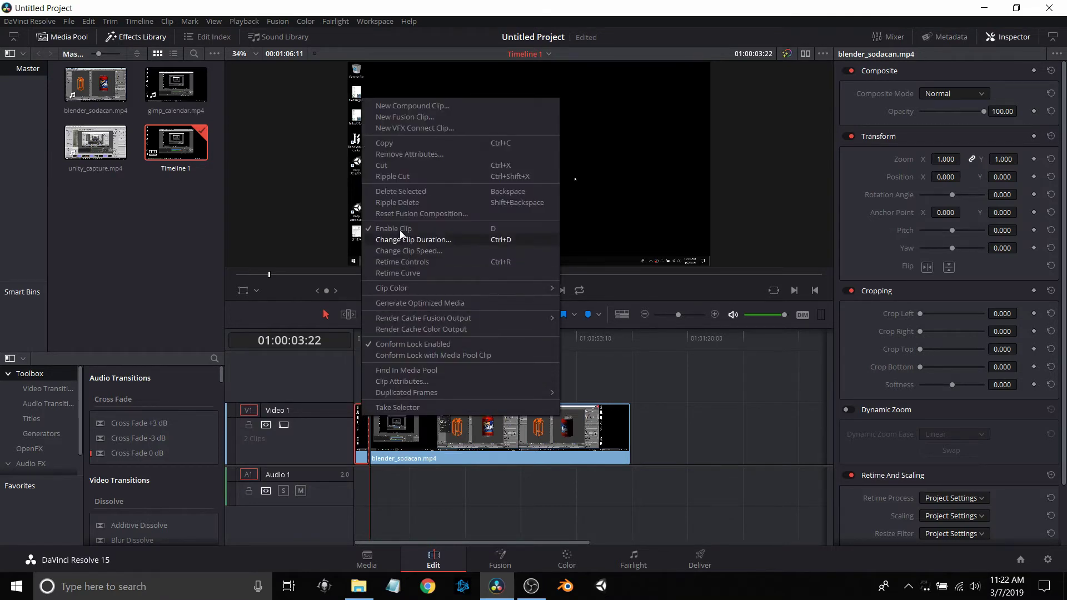
pyautogui.click(392, 203)
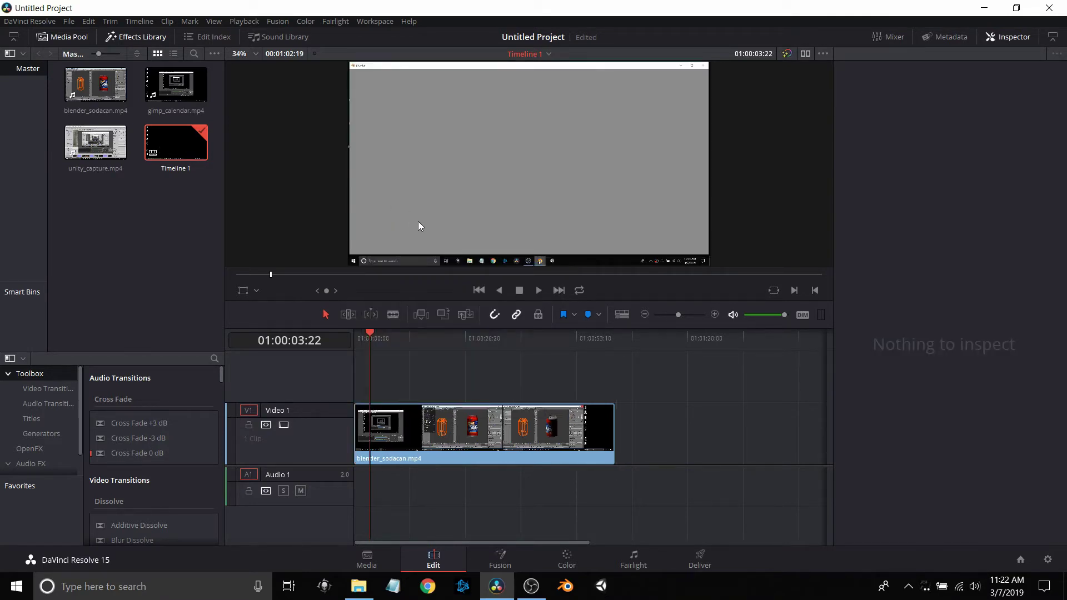
pyautogui.moveTo(370, 332); pyautogui.dragTo(355, 338)
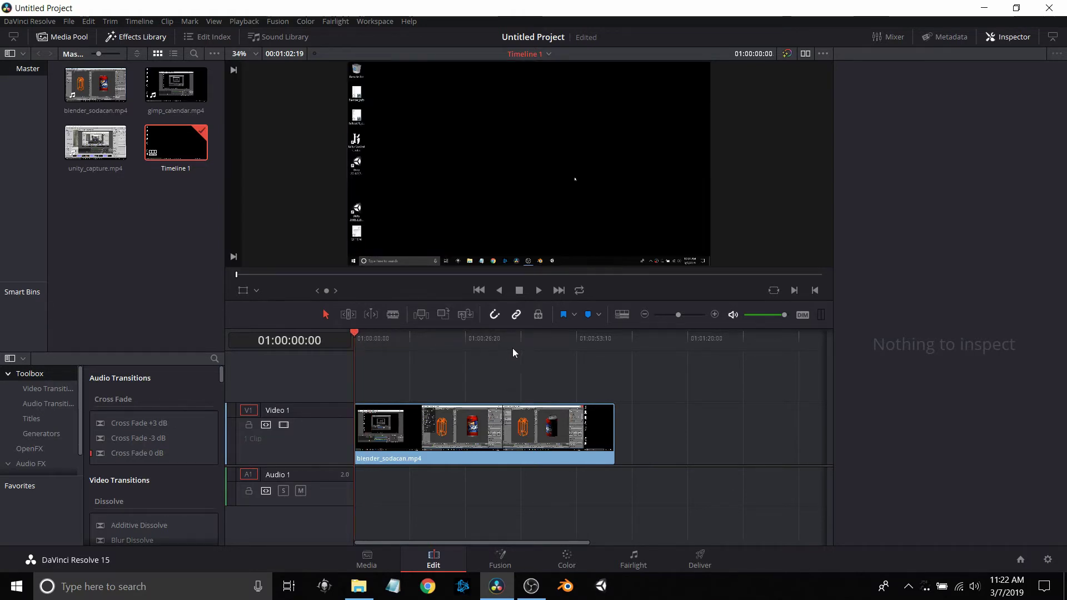
pyautogui.click(512, 348)
# - Split blender_sodacan at 01:00:38:02 with the Blade tool and delete the trailing piece
pyautogui.click(495, 338)
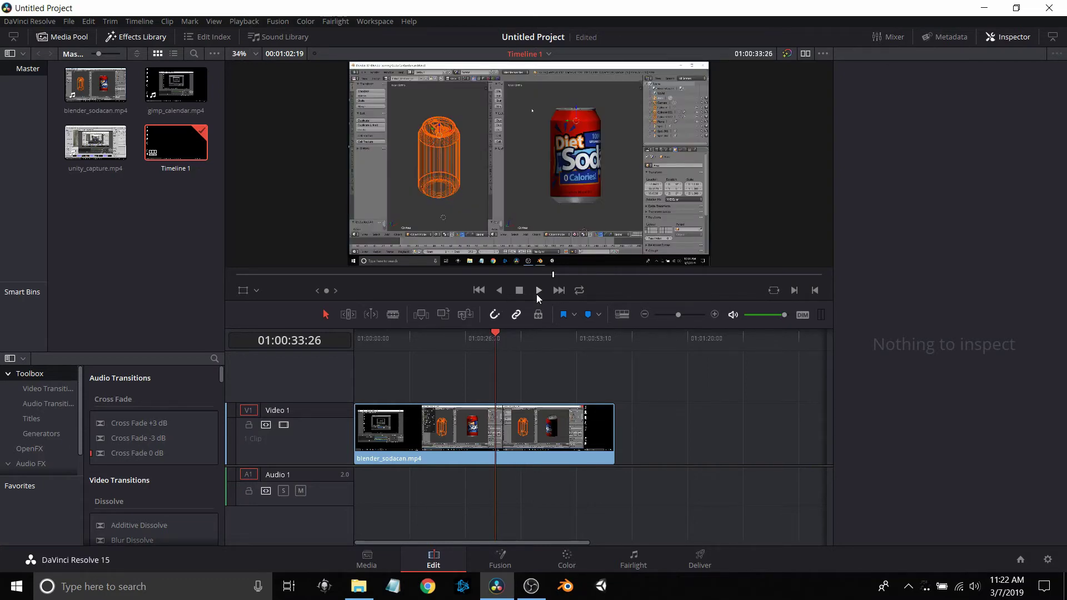
pyautogui.click(537, 295)
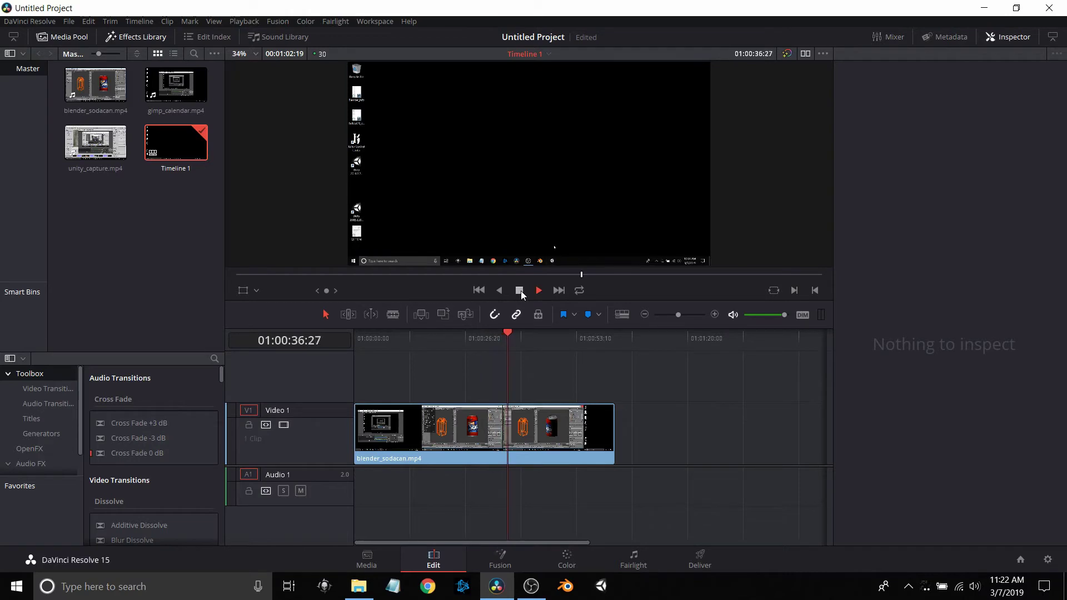
pyautogui.click(520, 291)
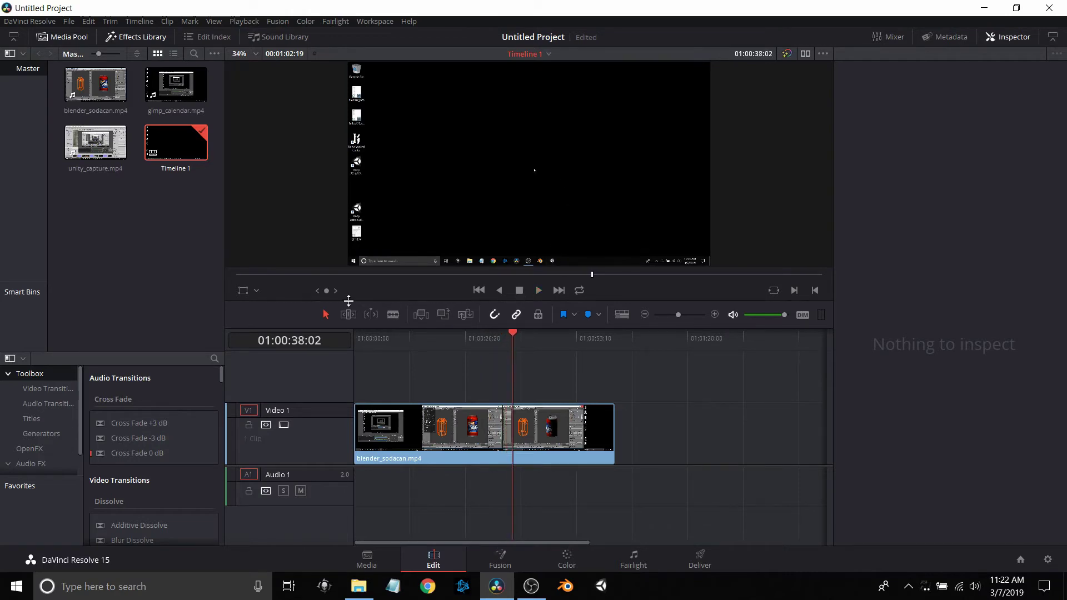
pyautogui.click(394, 314)
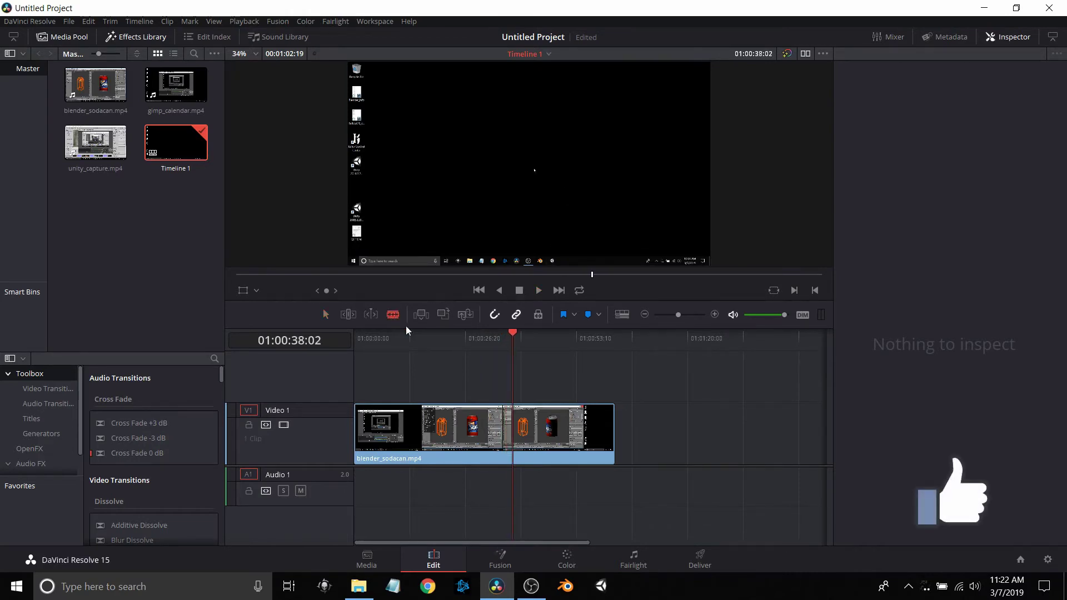
pyautogui.click(514, 439)
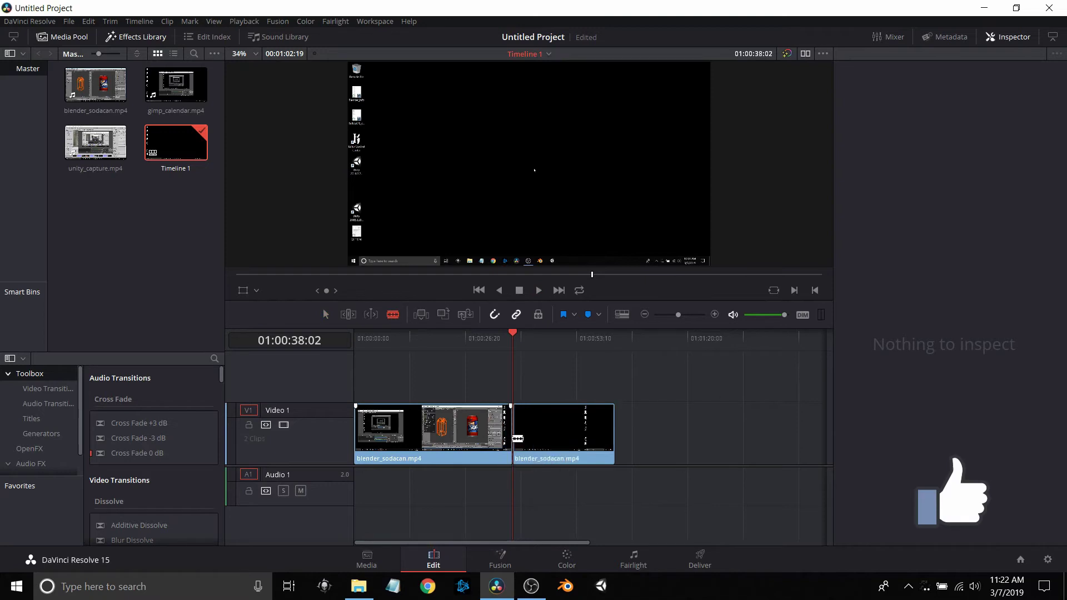
pyautogui.click(324, 312)
pyautogui.click(539, 461)
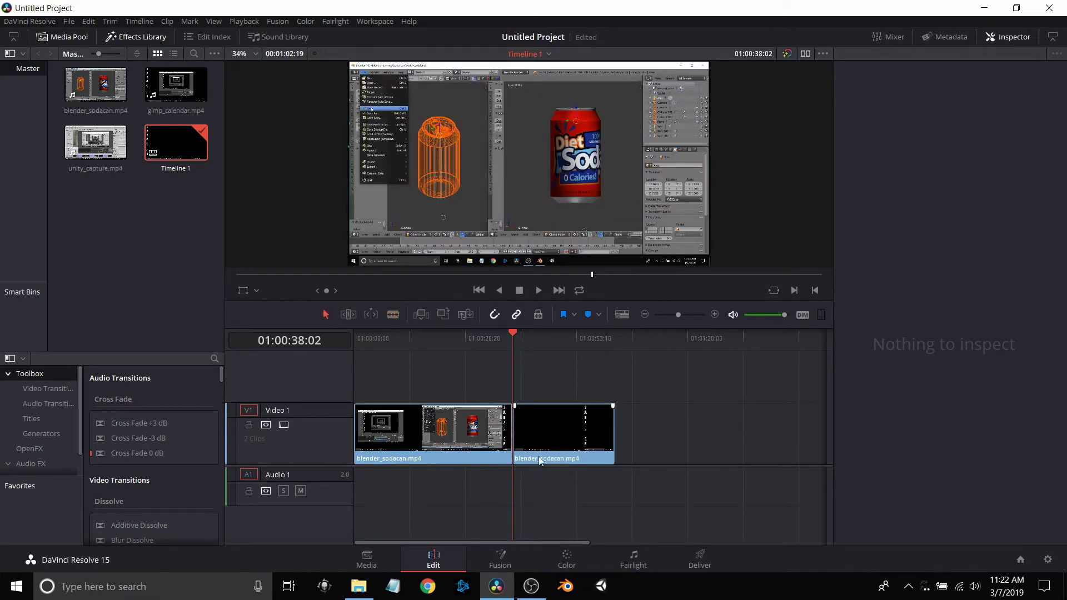
pyautogui.rightClick(543, 438)
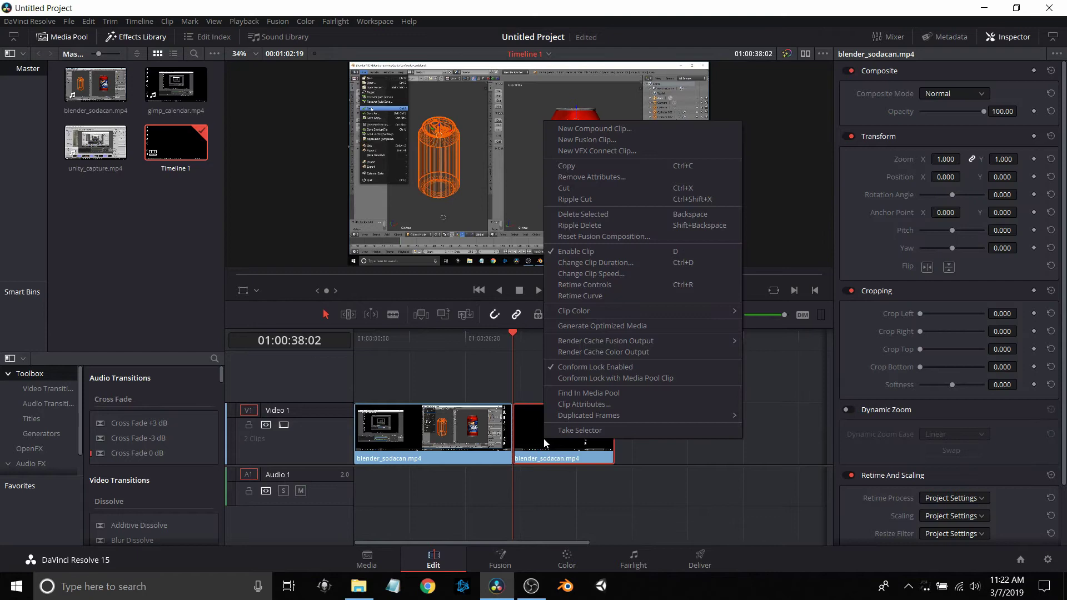
pyautogui.click(578, 215)
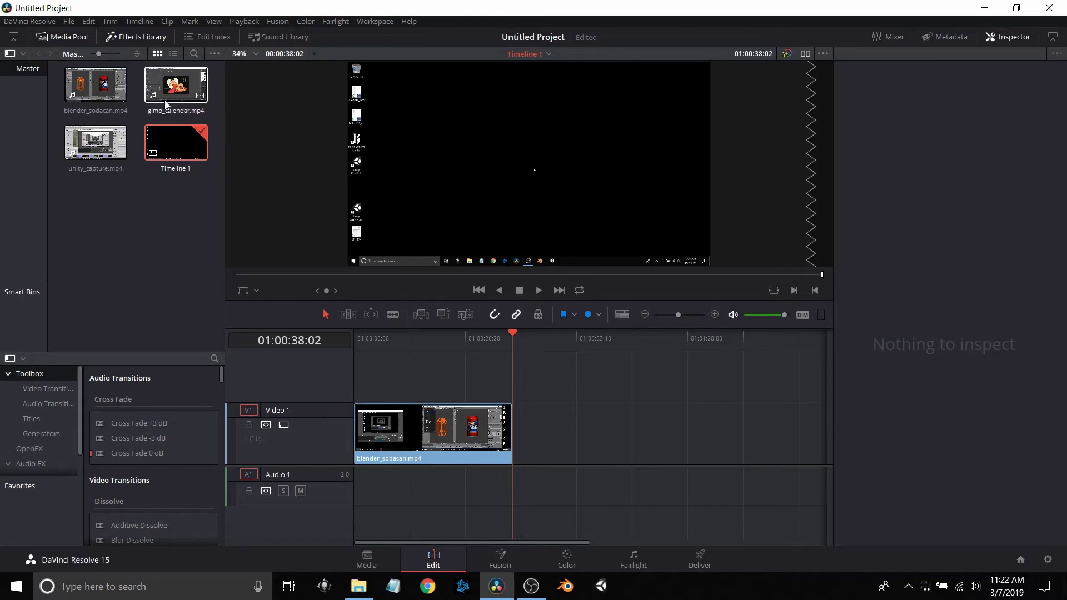
# - Place gimp_calendar right against the blender_sodacan clip and unlink its audio from the video
pyautogui.moveTo(166, 105); pyautogui.dragTo(542, 455)
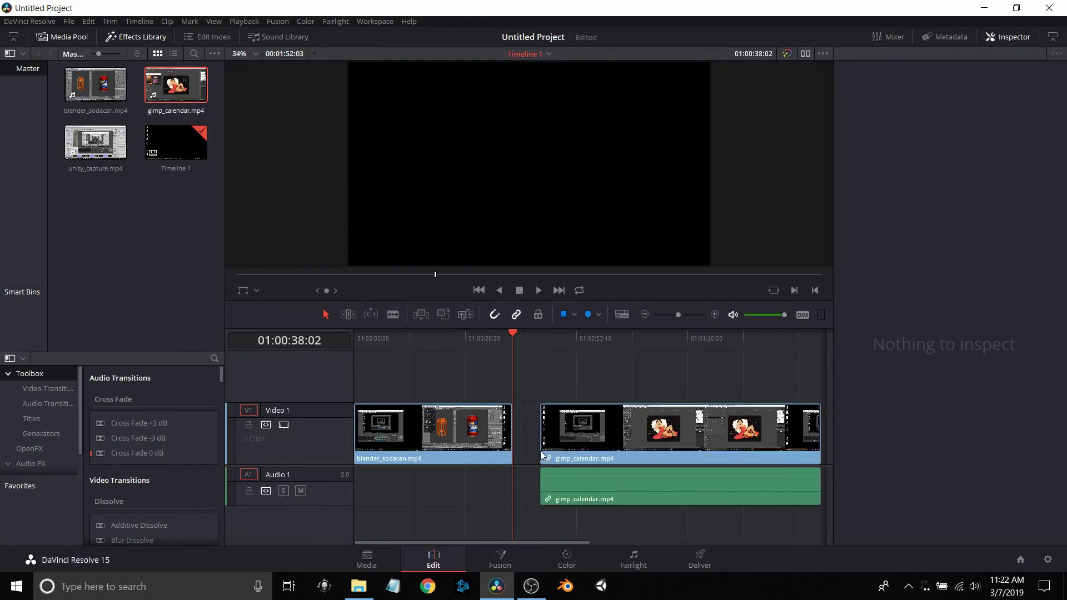
pyautogui.moveTo(622, 458); pyautogui.dragTo(606, 482)
pyautogui.rightClick(605, 483)
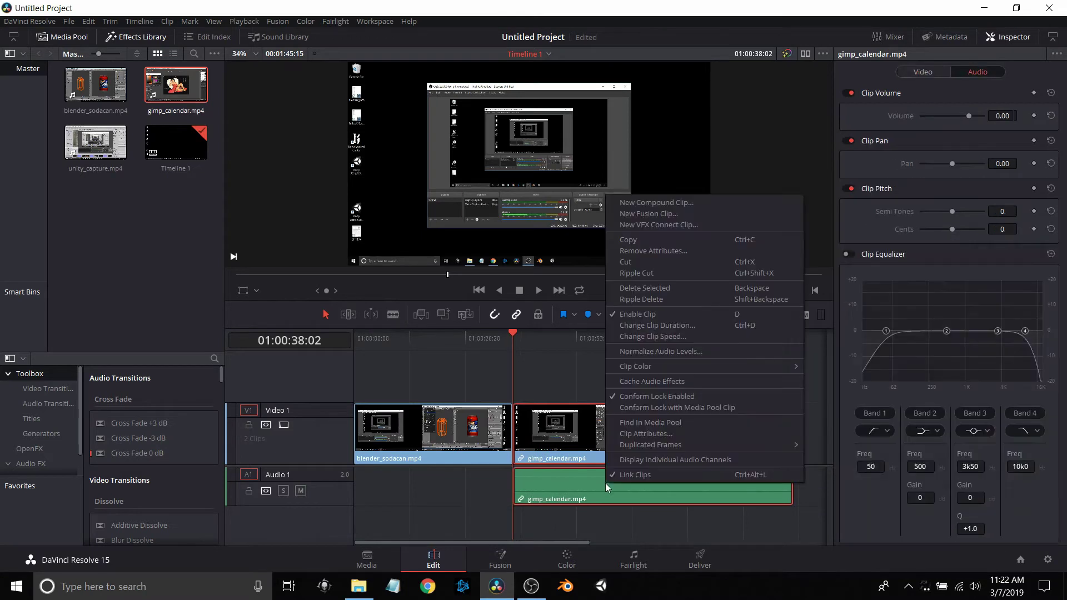
pyautogui.click(613, 472)
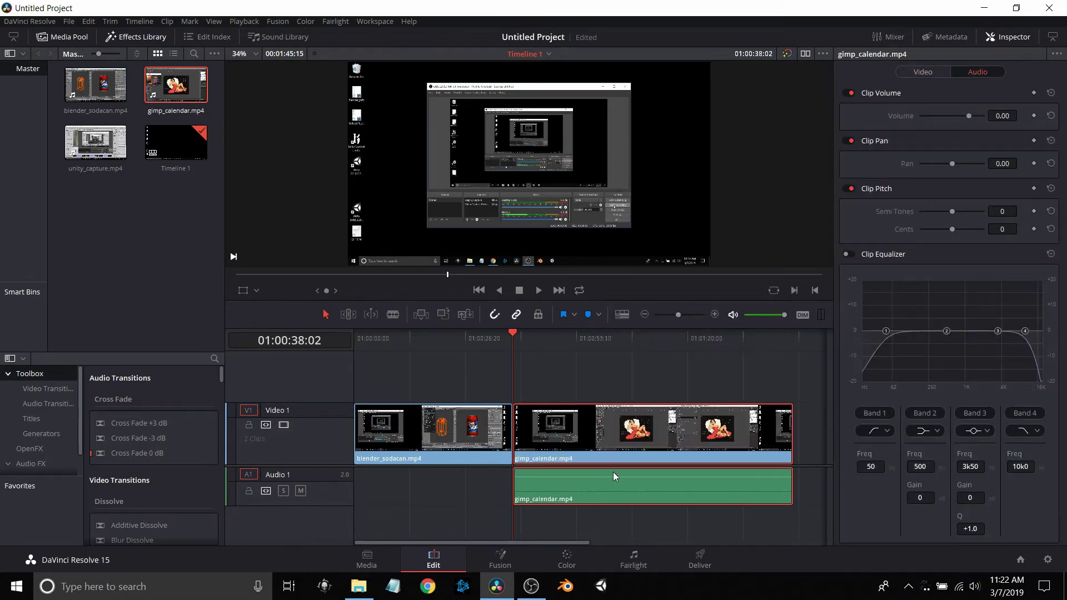
# - Delete the gimp_calendar audio clip, keeping only its video on the track
pyautogui.click(496, 487)
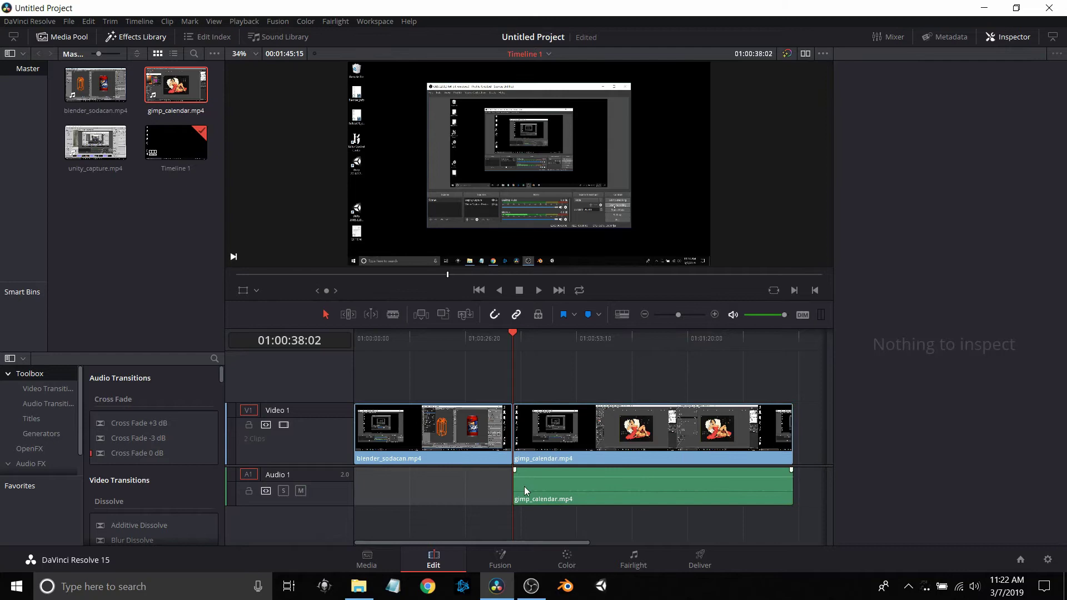
pyautogui.click(541, 488)
pyautogui.rightClick(541, 488)
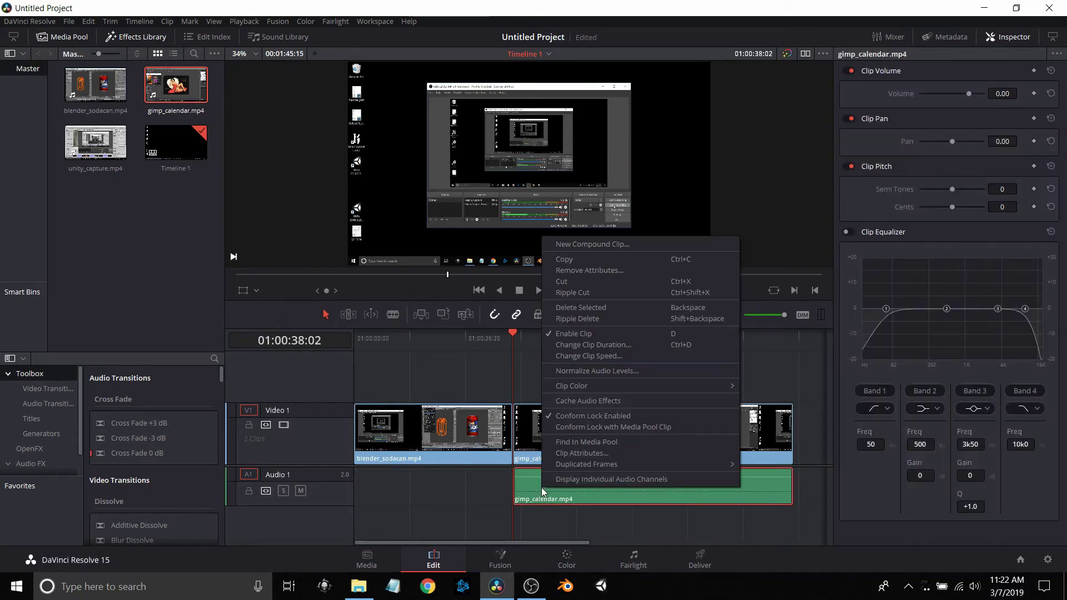
pyautogui.click(554, 309)
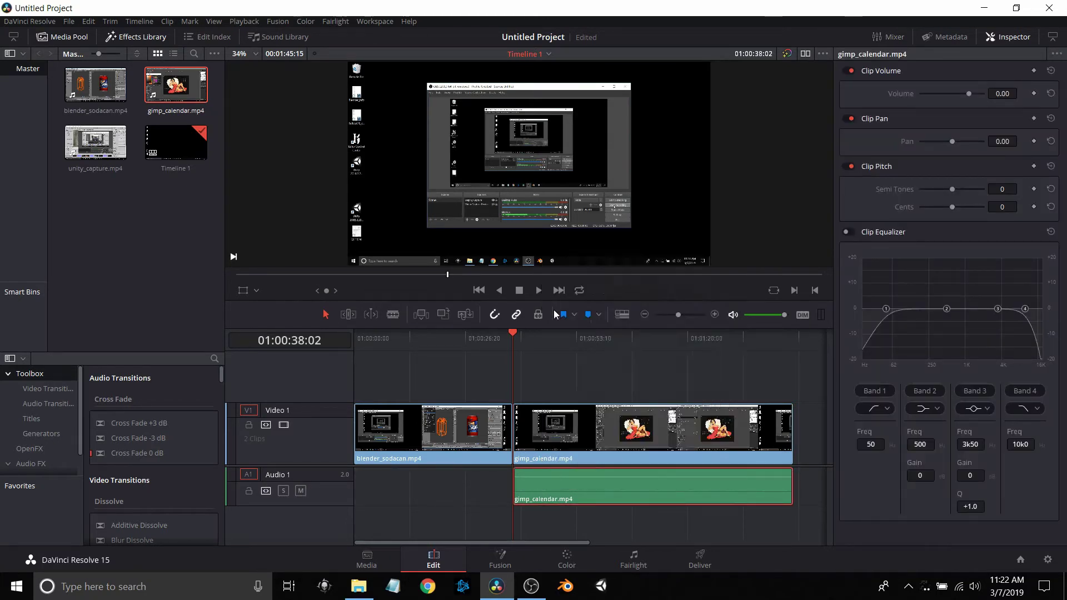
pyautogui.click(544, 340)
# - Find the frame near gimp_calendar's start, around 01:00:43, where the Start menu disappears
pyautogui.click(560, 340)
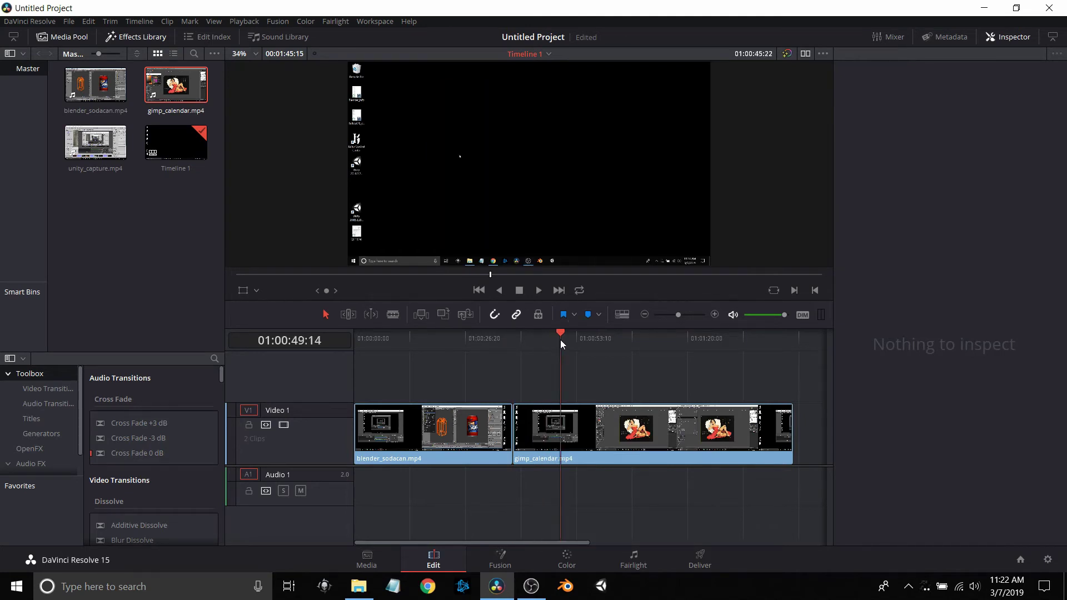
pyautogui.click(551, 340)
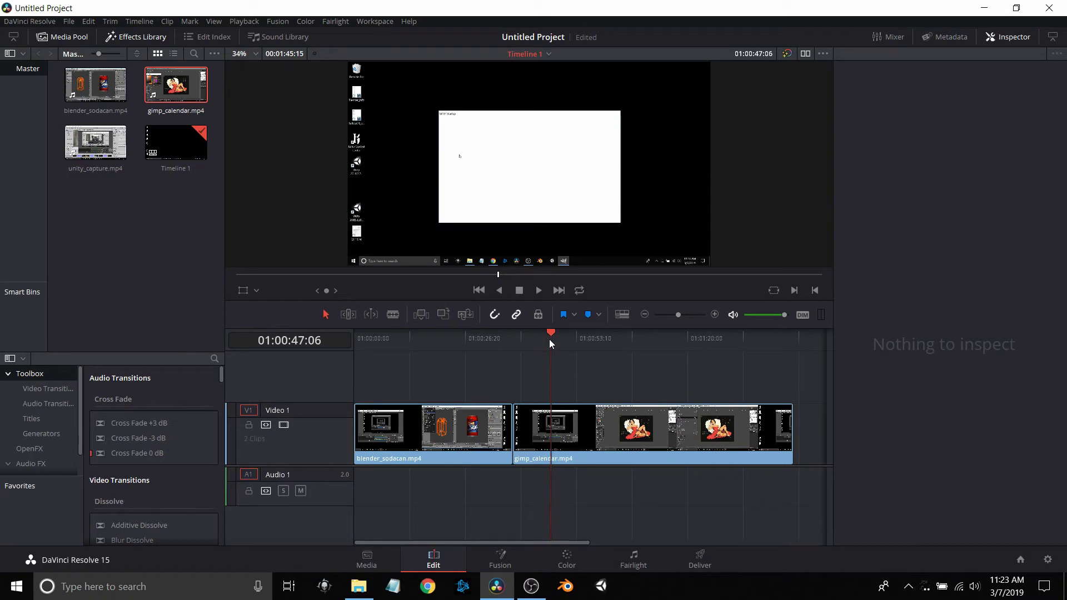
pyautogui.click(549, 340)
pyautogui.click(545, 340)
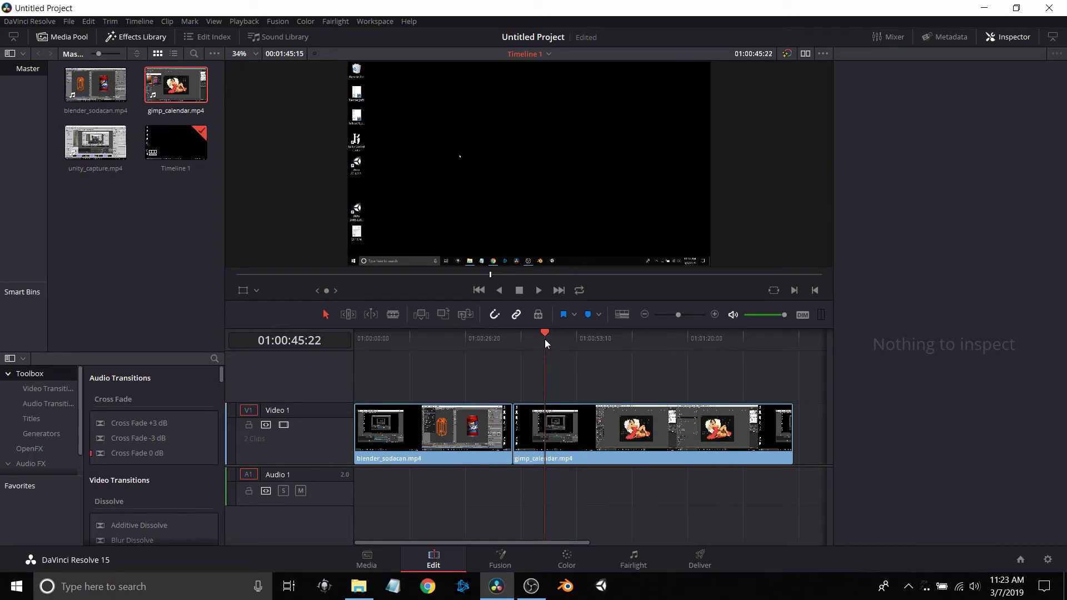
pyautogui.click(535, 340)
pyautogui.click(527, 340)
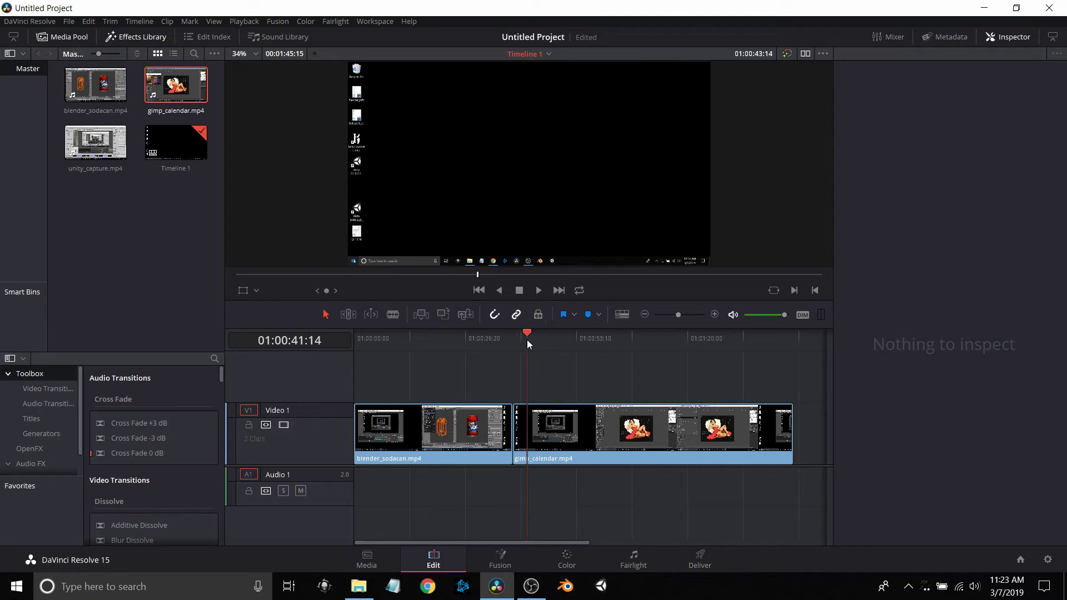
pyautogui.click(521, 340)
pyautogui.click(529, 339)
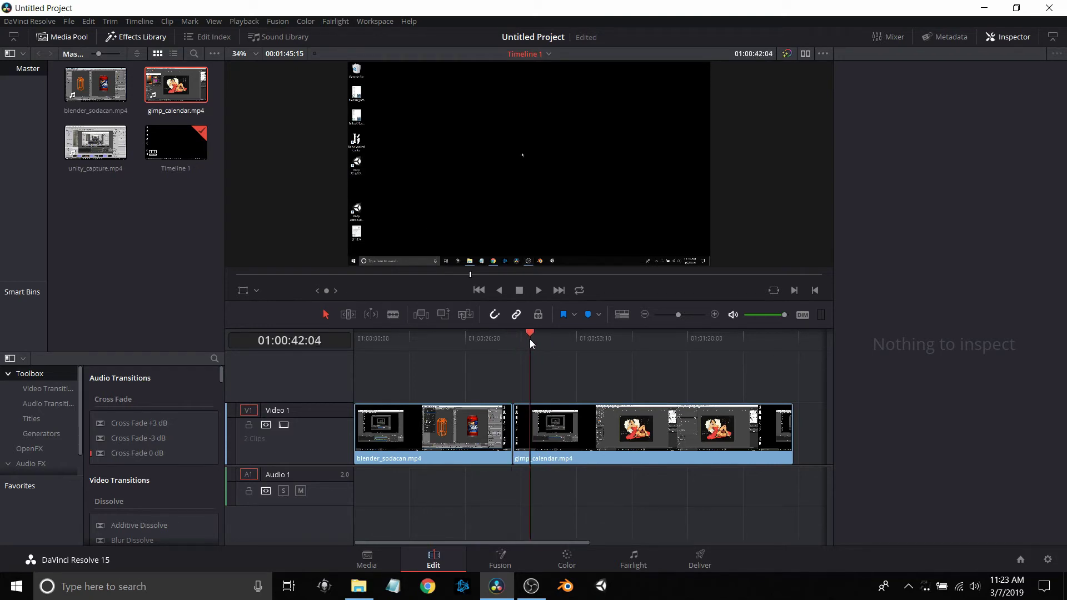
pyautogui.click(537, 339)
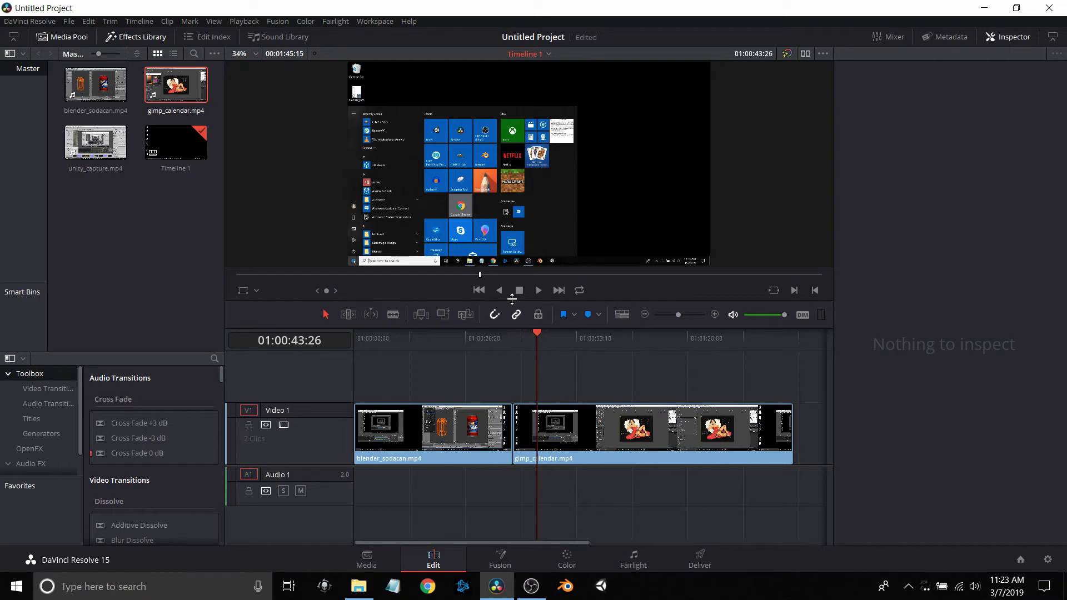
pyautogui.press('Left')
pyautogui.press('Left')
pyautogui.press('Left')
pyautogui.press('Left')
pyautogui.press('Left')
pyautogui.press('Left')
pyautogui.press('Left')
pyautogui.press('Left')
pyautogui.press('Left')
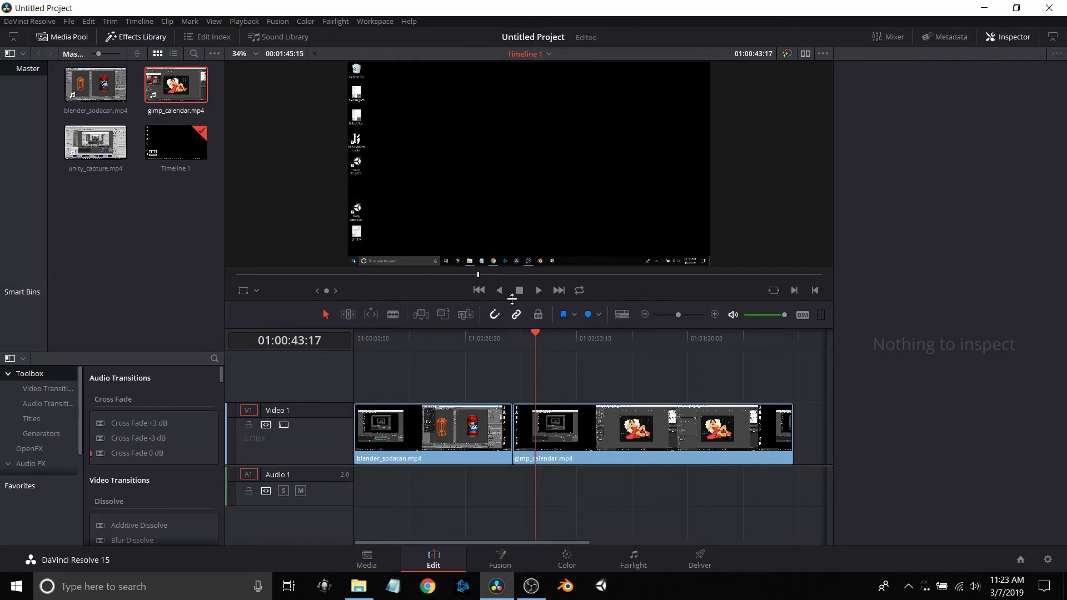
pyautogui.press('Left')
pyautogui.press('Left')
pyautogui.press('Left')
pyautogui.press('Left')
pyautogui.press('Left')
pyautogui.press('Left')
pyautogui.press('Left')
pyautogui.press('Left')
pyautogui.press('Left')
pyautogui.press('Left')
pyautogui.press('Left')
pyautogui.press('Left')
pyautogui.press('Left')
pyautogui.press('Left')
pyautogui.press('Left')
pyautogui.press('Left')
pyautogui.press('Left')
pyautogui.press('Left')
pyautogui.press('Left')
pyautogui.press('Left')
pyautogui.press('Left')
pyautogui.press('Left')
pyautogui.press('Left')
pyautogui.press('Left')
pyautogui.press('Left')
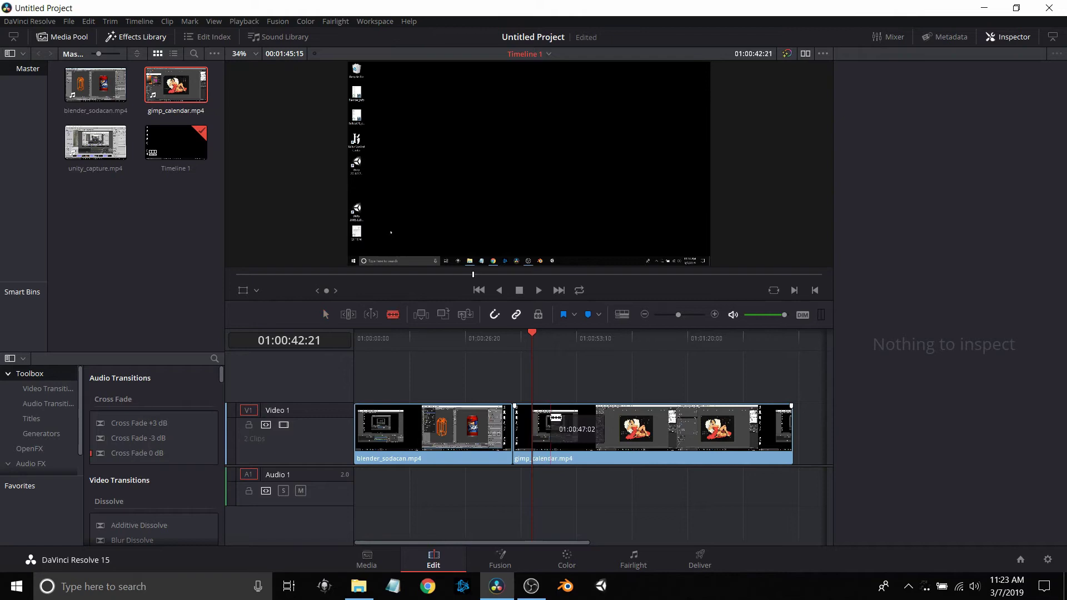
# - Split gimp_calendar at that frame and select the short leading piece
pyautogui.click(531, 434)
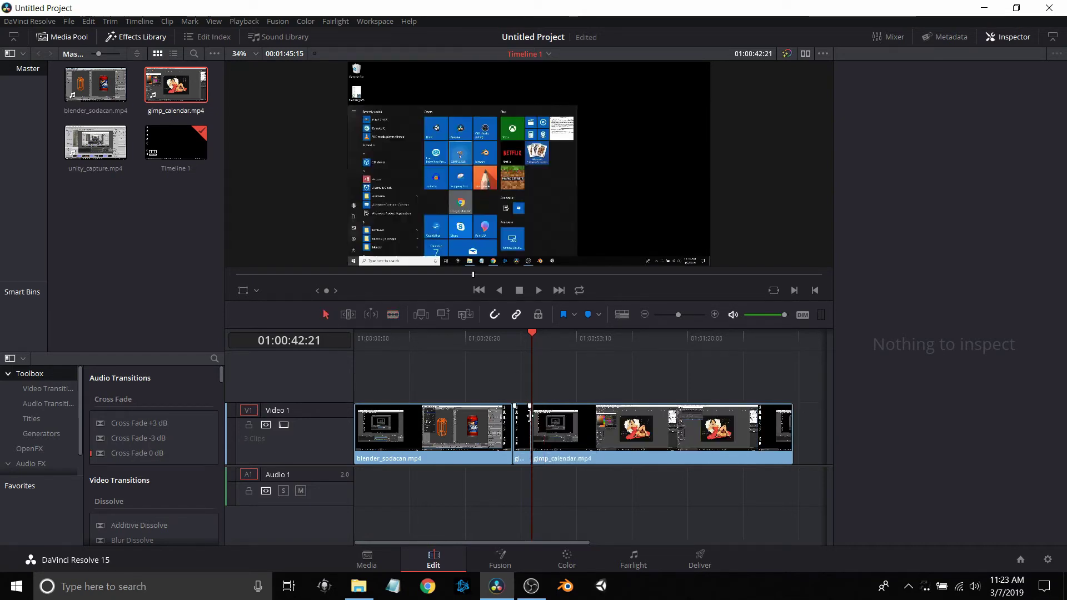
pyautogui.click(526, 439)
pyautogui.rightClick(525, 440)
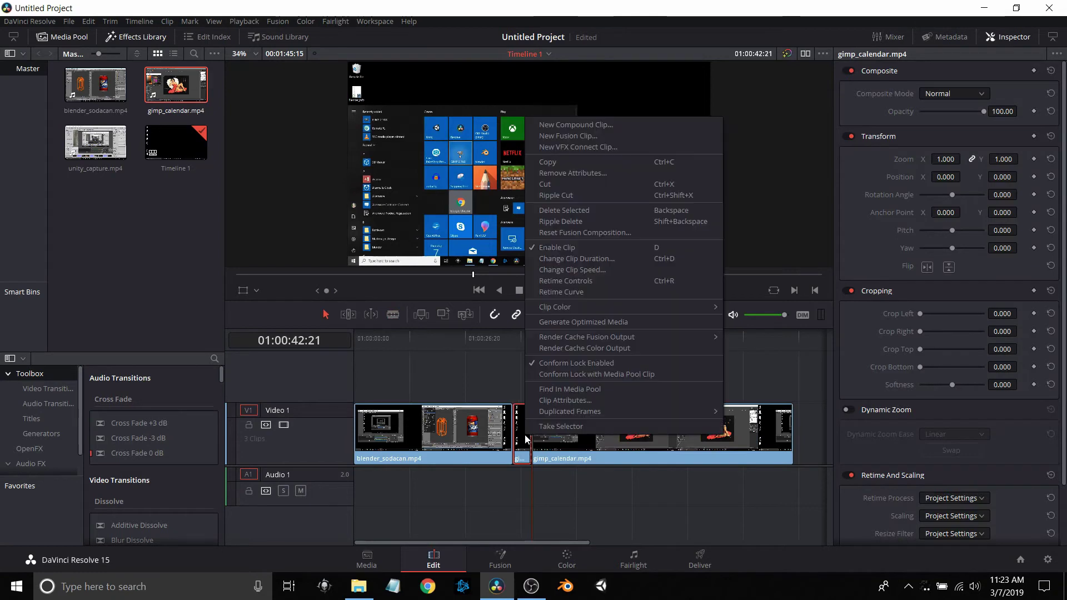
# - Ripple-delete gimp_calendar's short opening piece and find its end point at 01:01:36:06
pyautogui.click(558, 221)
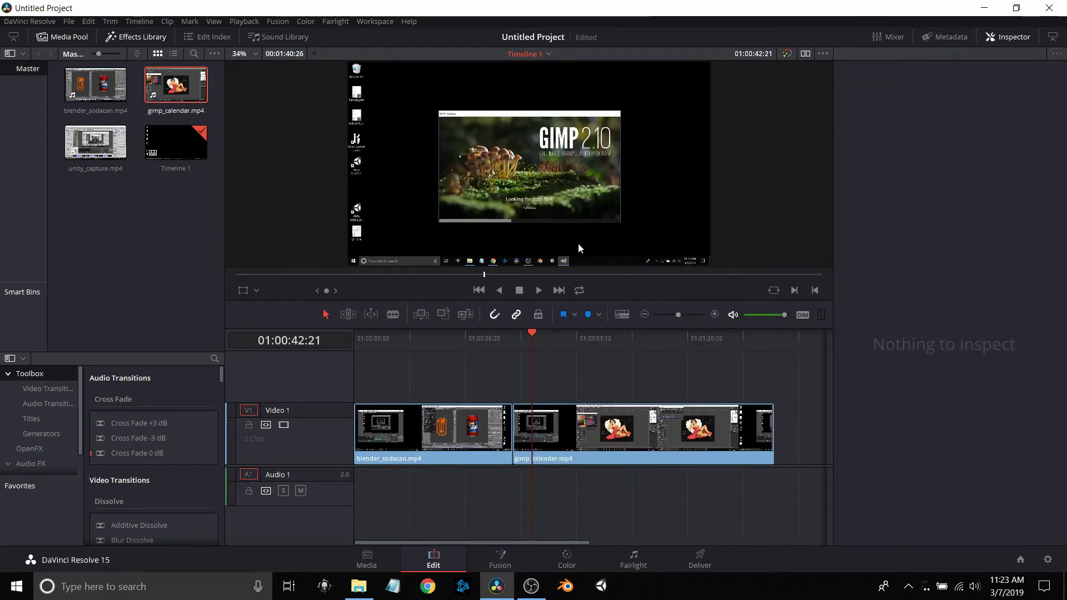
pyautogui.click(659, 342)
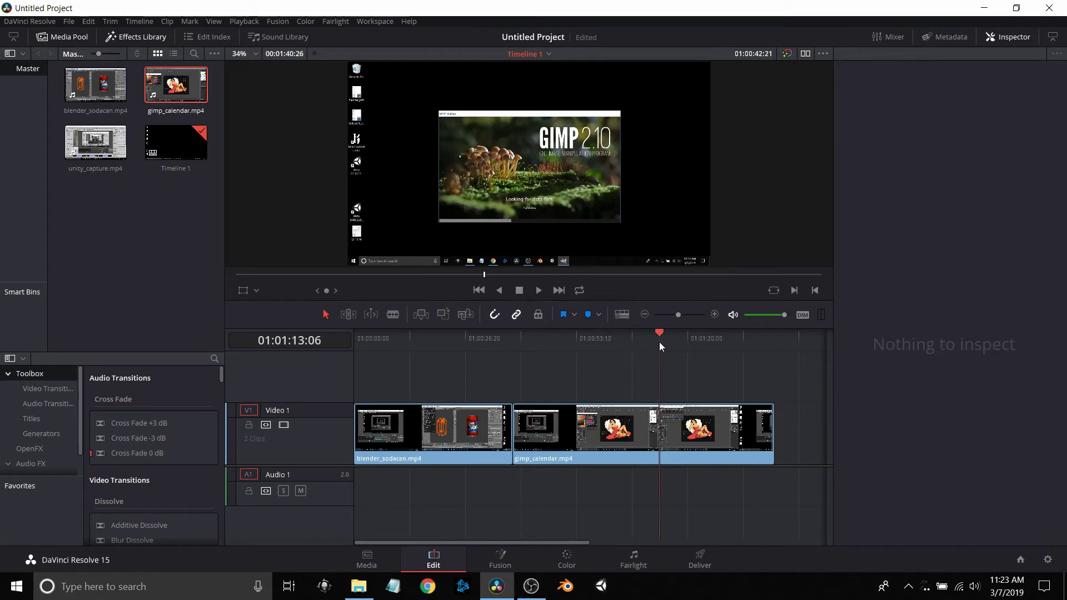
pyautogui.click(695, 342)
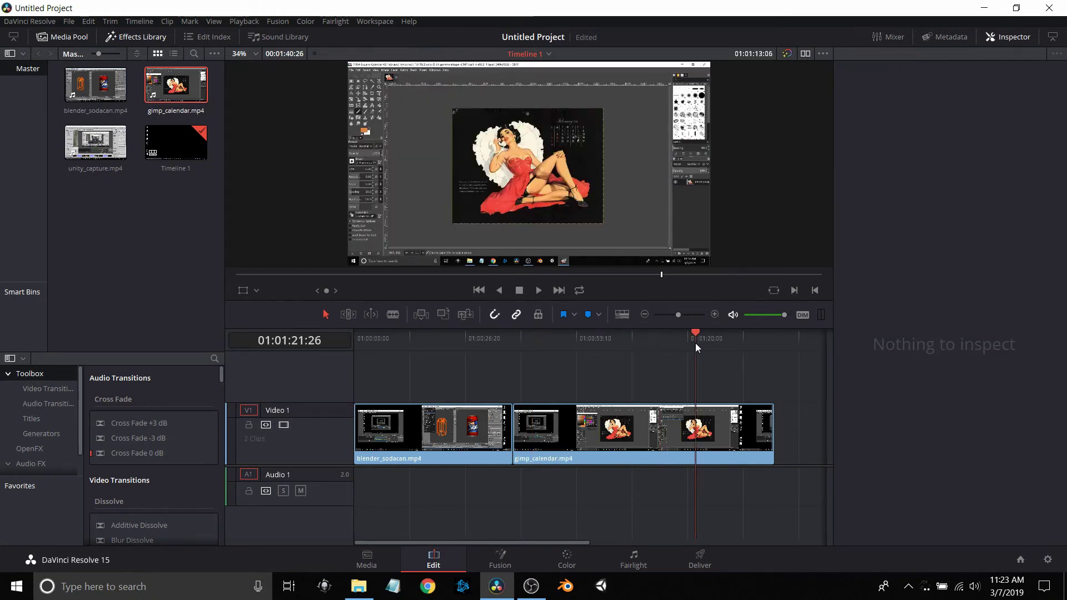
pyautogui.click(725, 342)
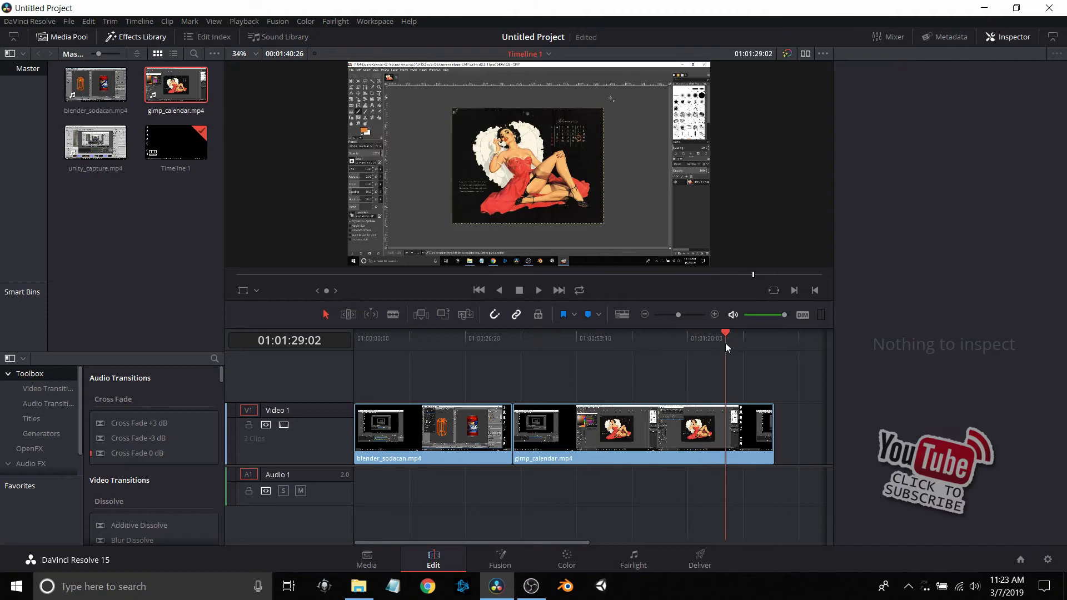
pyautogui.click(750, 339)
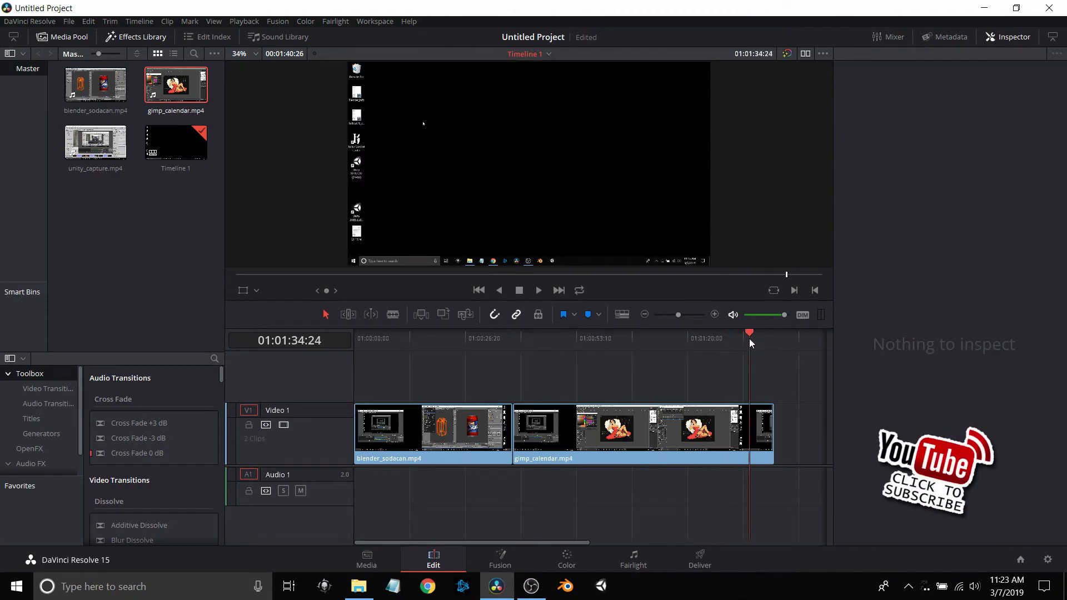
pyautogui.click(741, 341)
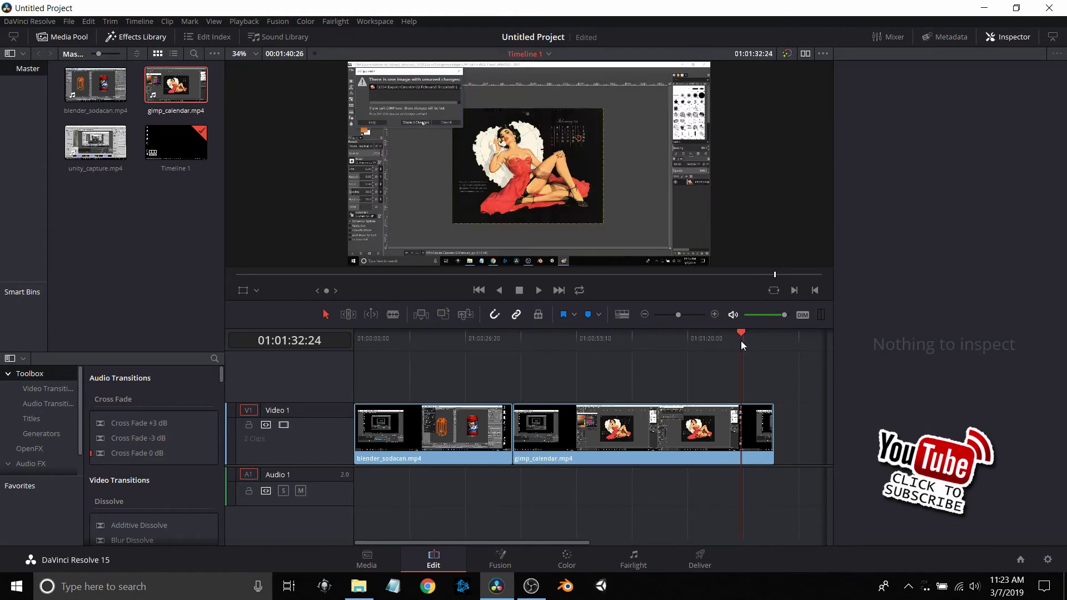
pyautogui.click(538, 290)
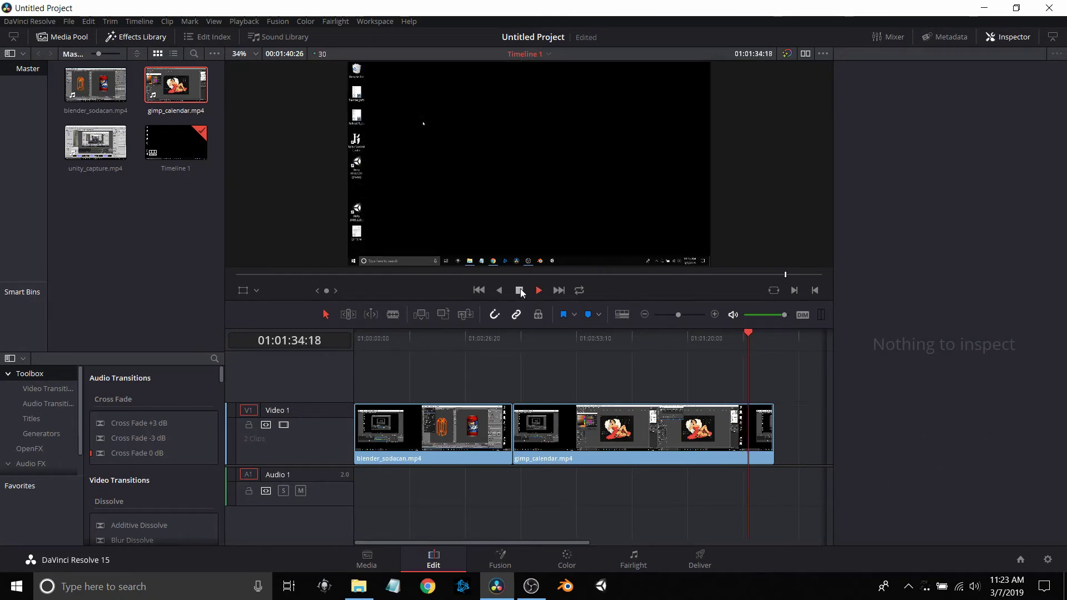
pyautogui.click(520, 291)
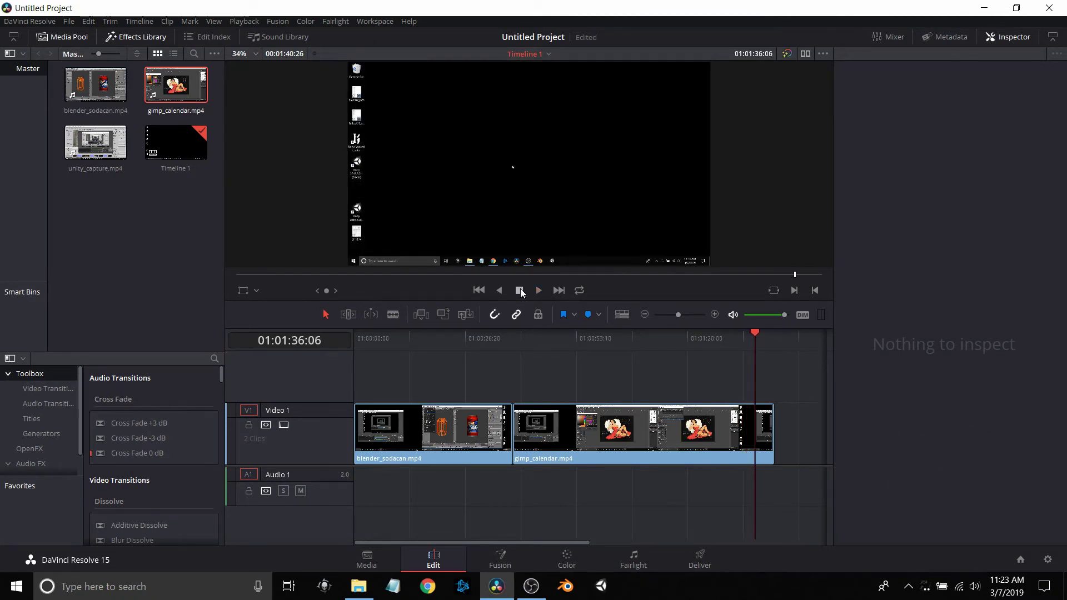
# - Split gimp_calendar at 01:01:36:06 with the Blade tool and delete the tail piece
pyautogui.click(394, 316)
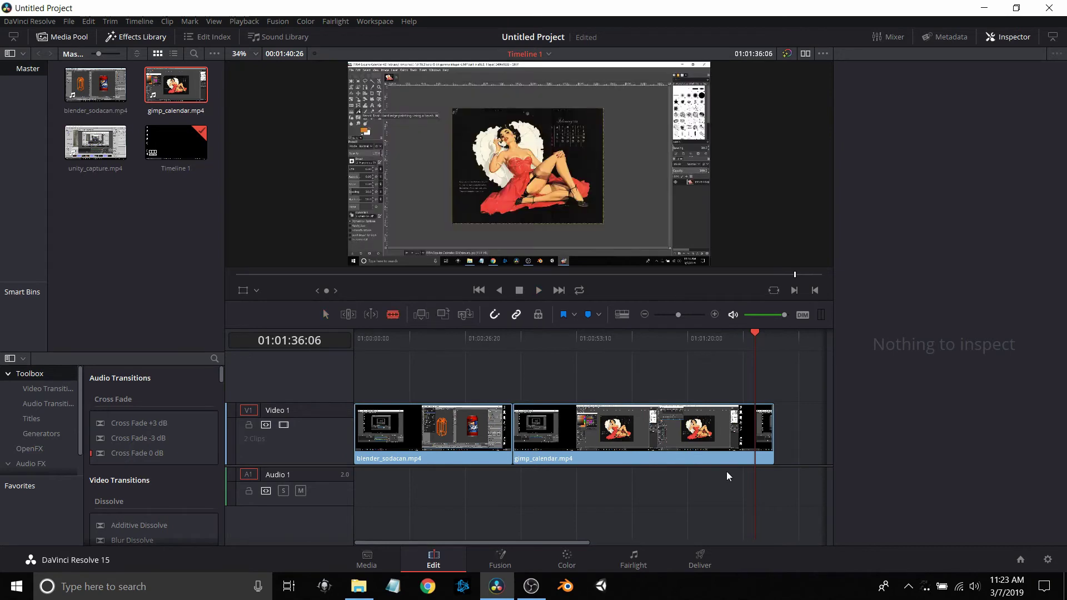
pyautogui.click(759, 441)
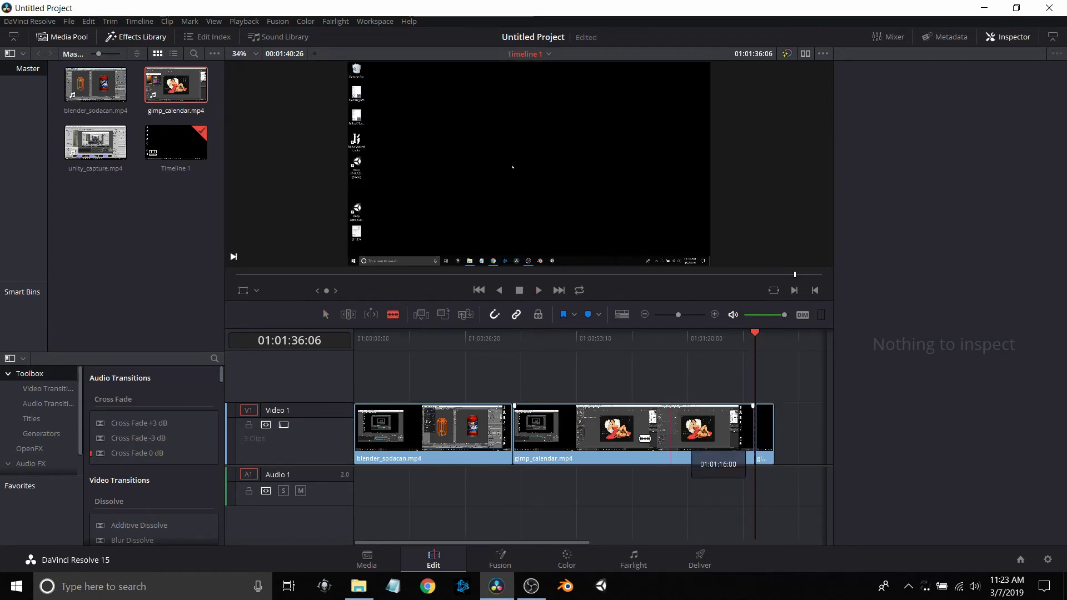
pyautogui.click(326, 315)
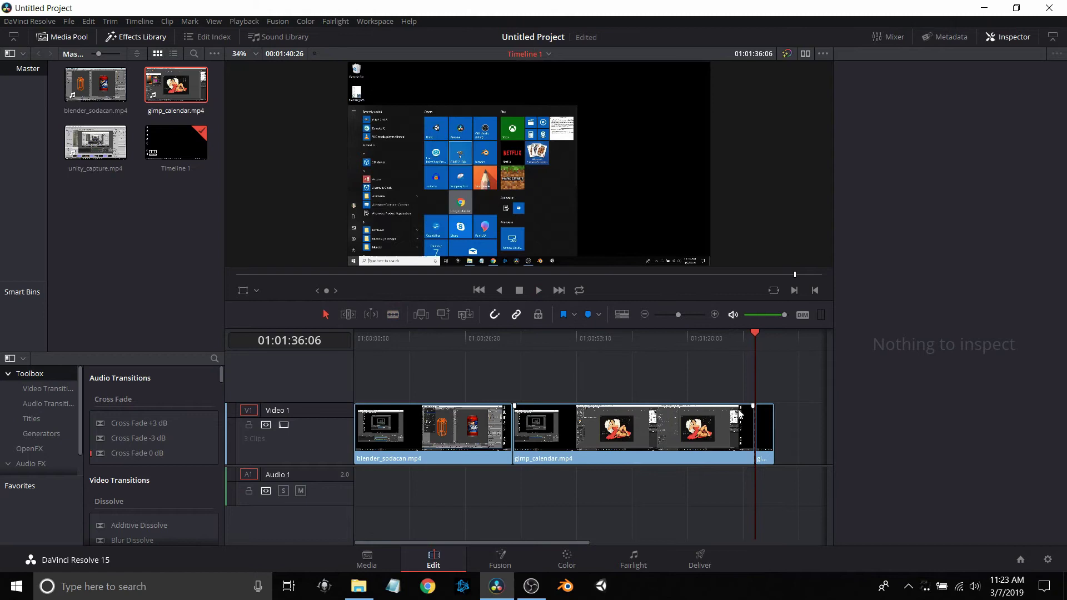
pyautogui.click(770, 432)
pyautogui.rightClick(770, 431)
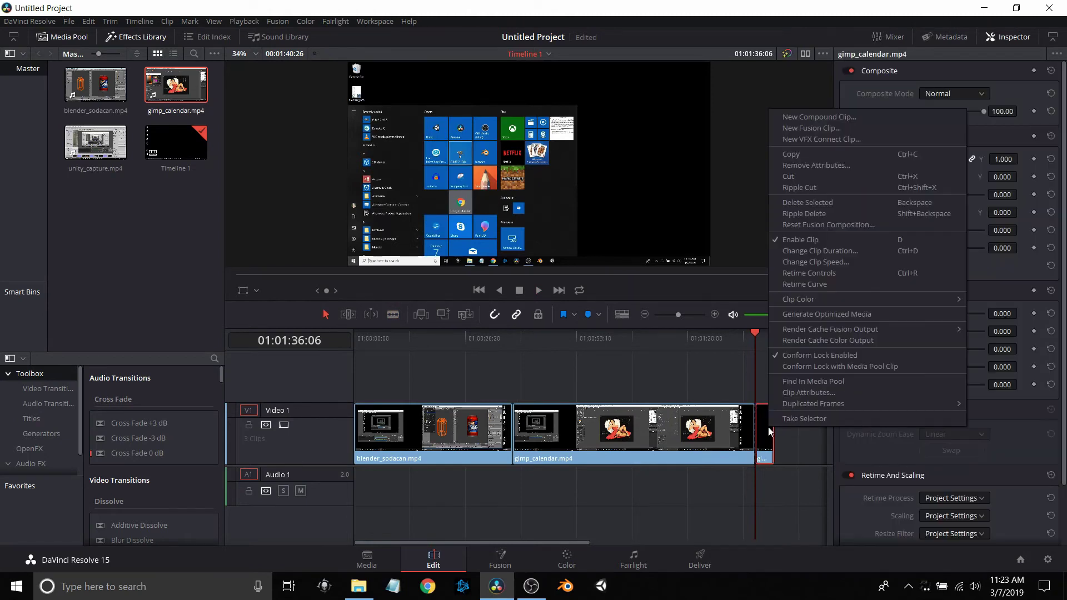
pyautogui.click(822, 203)
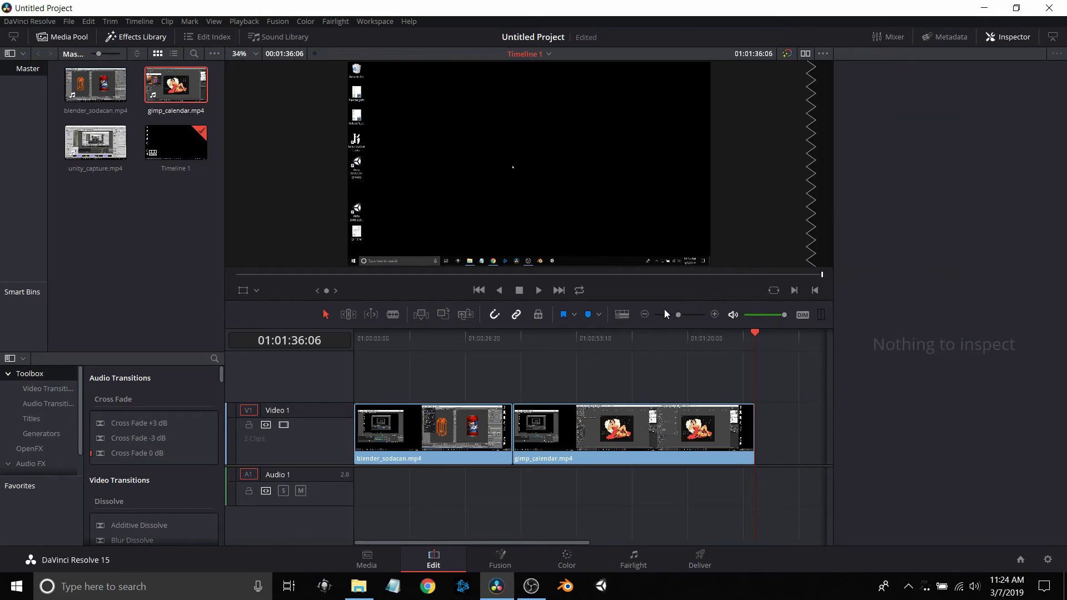
pyautogui.click(644, 315)
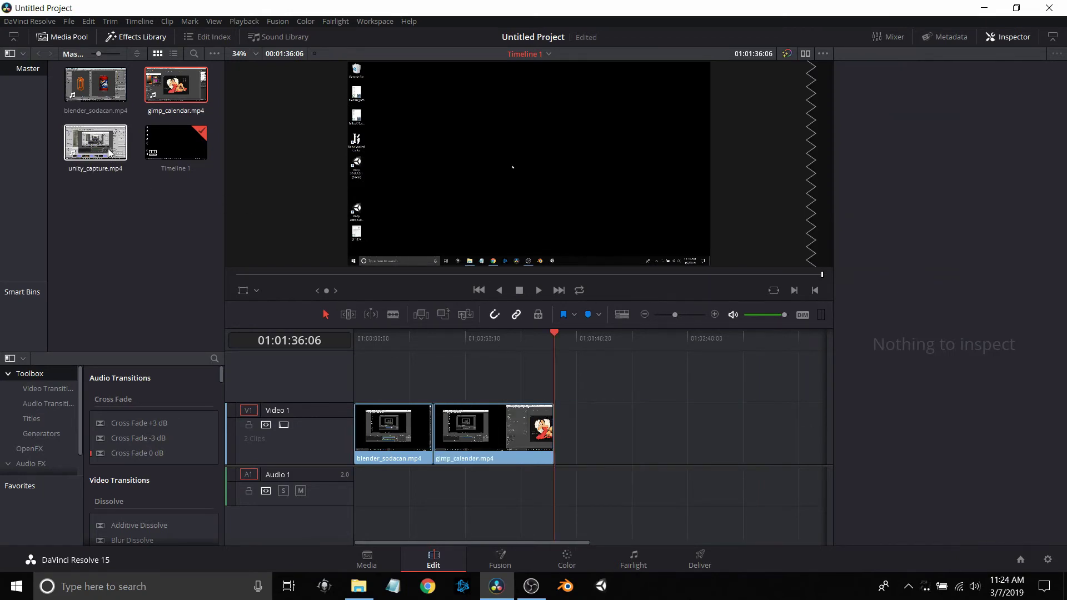
# - Place unity_capture.mp4 right against gimp_calendar and unlink its audio from the video
pyautogui.moveTo(111, 145); pyautogui.dragTo(550, 412)
pyautogui.moveTo(661, 456); pyautogui.dragTo(639, 458)
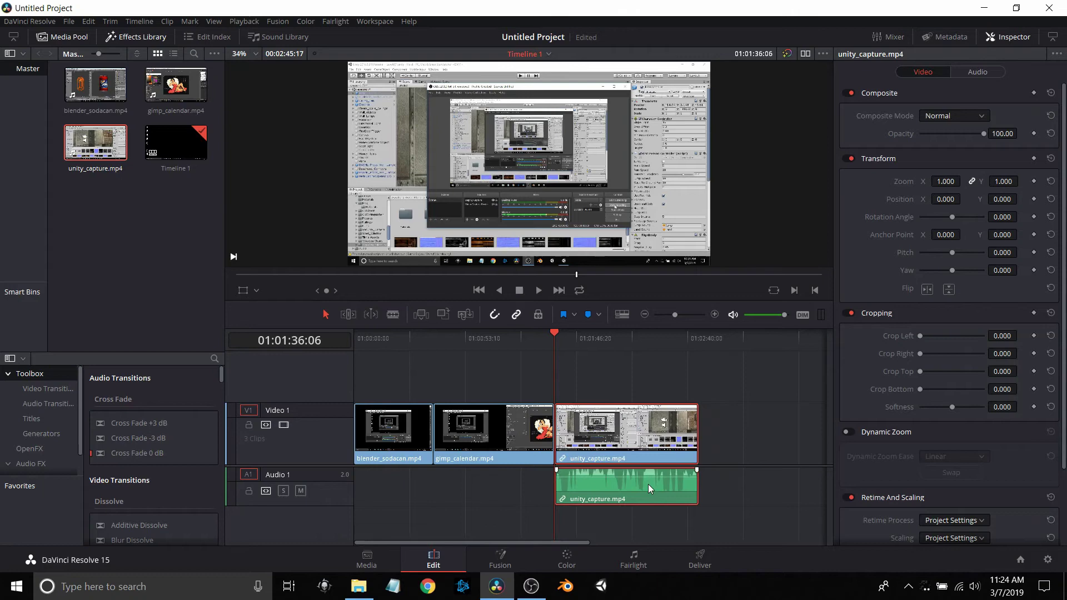
pyautogui.rightClick(648, 485)
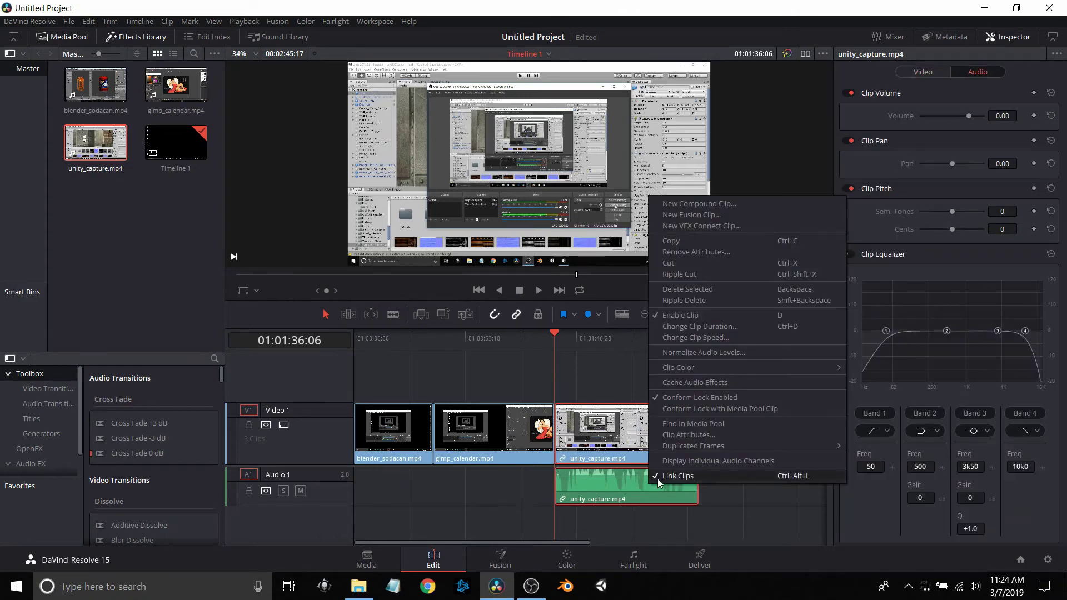
pyautogui.click(658, 479)
# - Delete the unity_capture audio clip, leaving Audio 1 empty
pyautogui.click(711, 501)
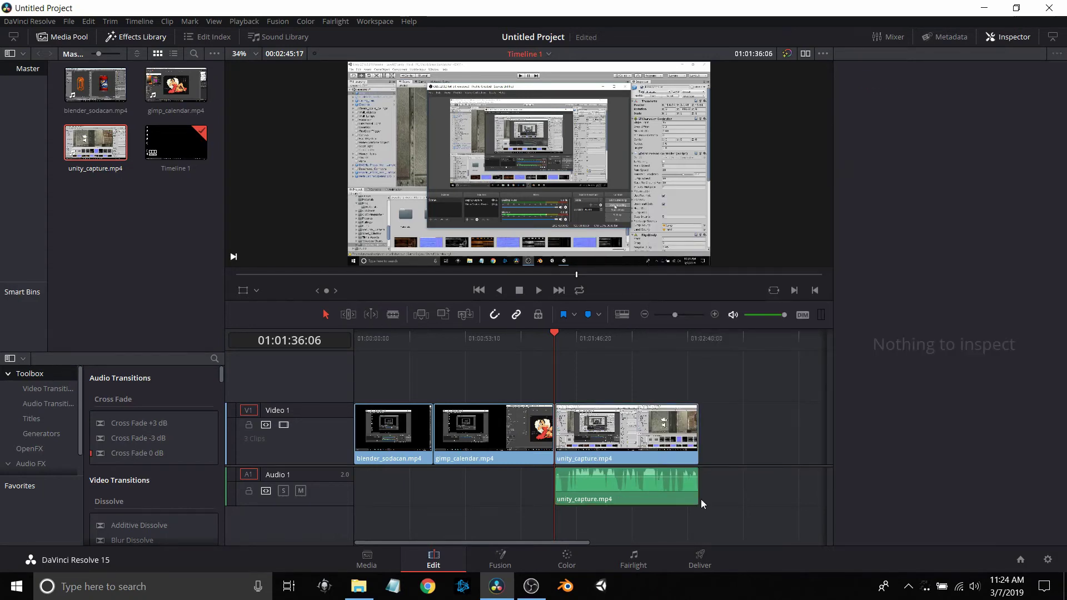
pyautogui.click(658, 482)
pyautogui.rightClick(658, 482)
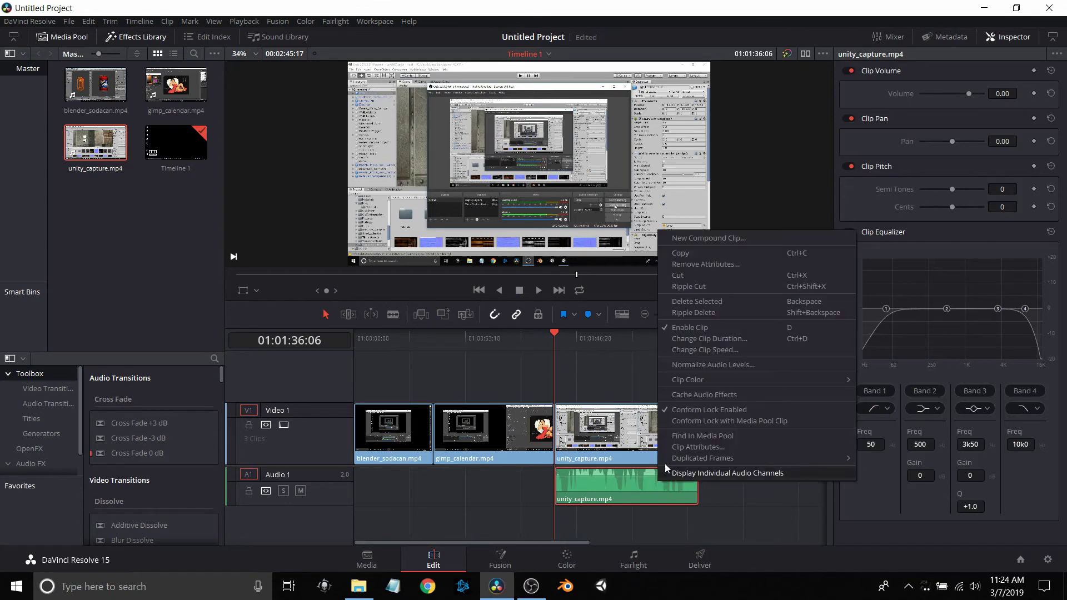
pyautogui.click(684, 302)
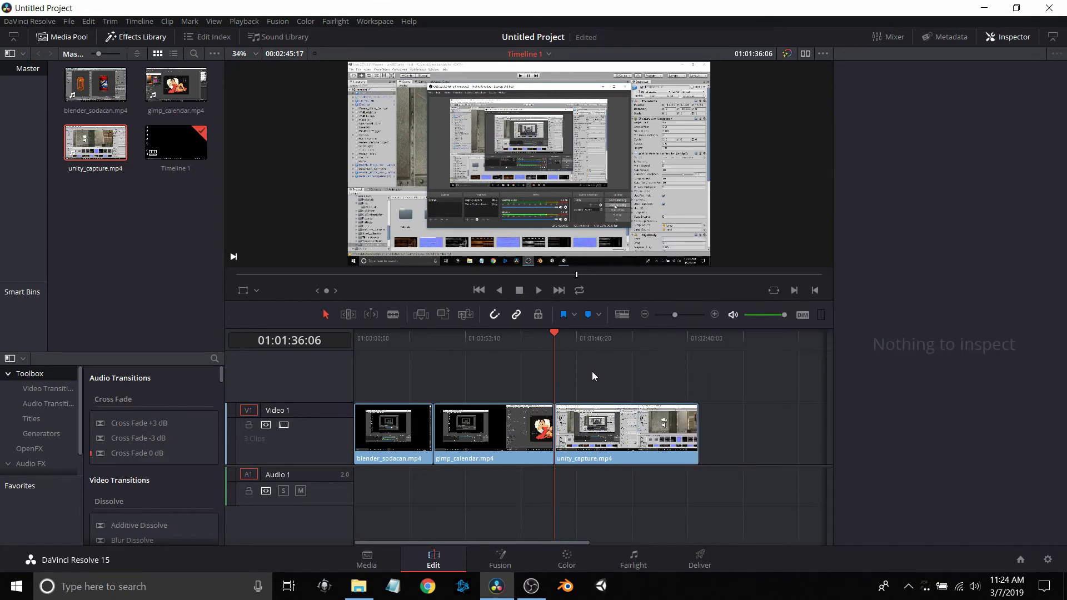
# - Blade unity_capture.mp4 at the chosen start point and ripple-delete its short opening piece
pyautogui.click(566, 346)
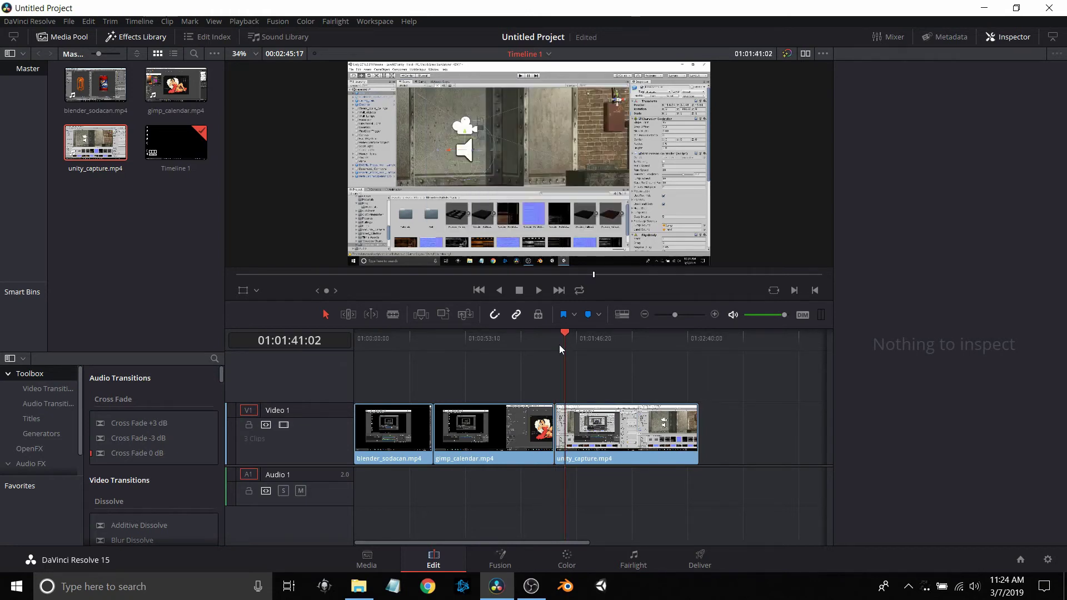
pyautogui.press('Up')
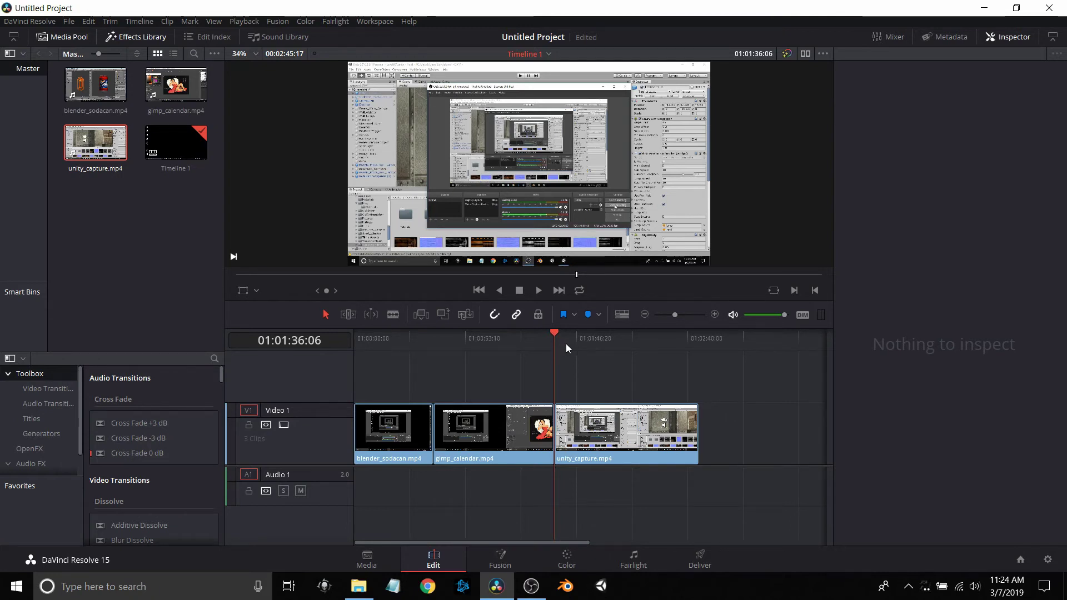
pyautogui.click(566, 344)
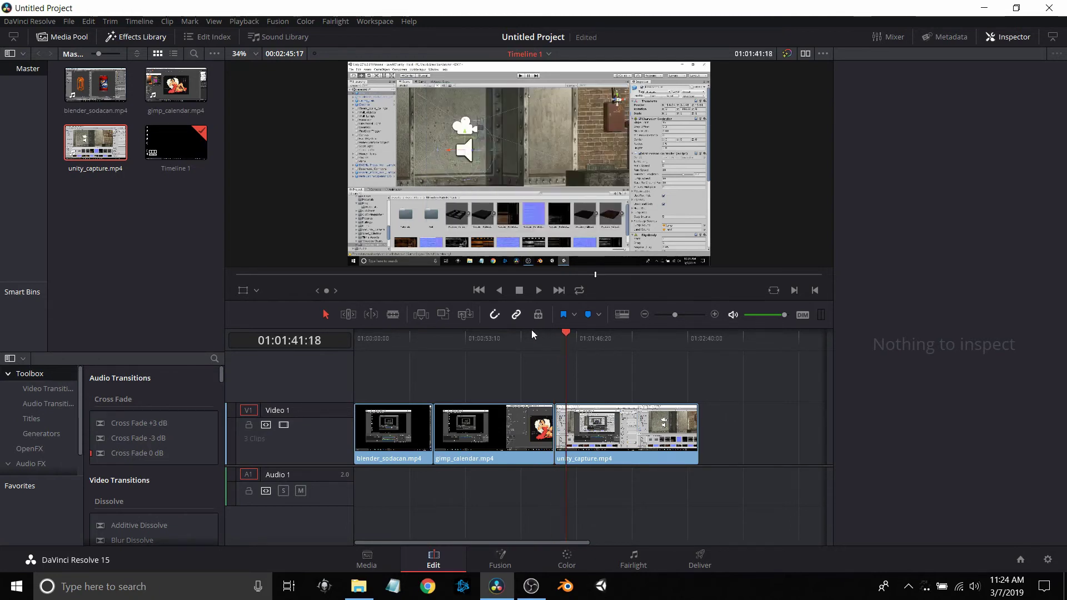
pyautogui.click(394, 315)
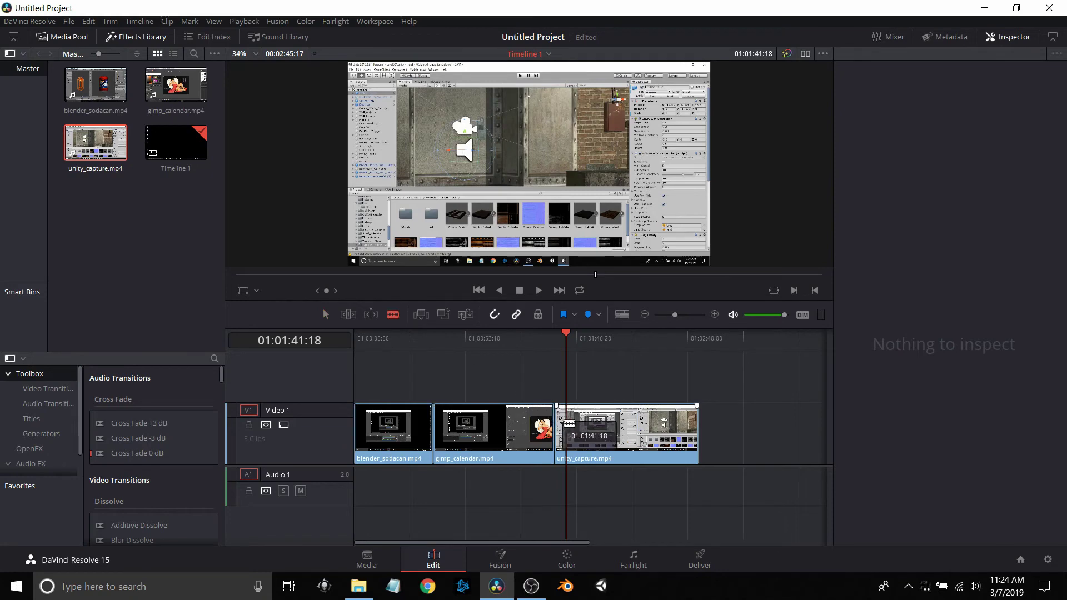
pyautogui.click(567, 428)
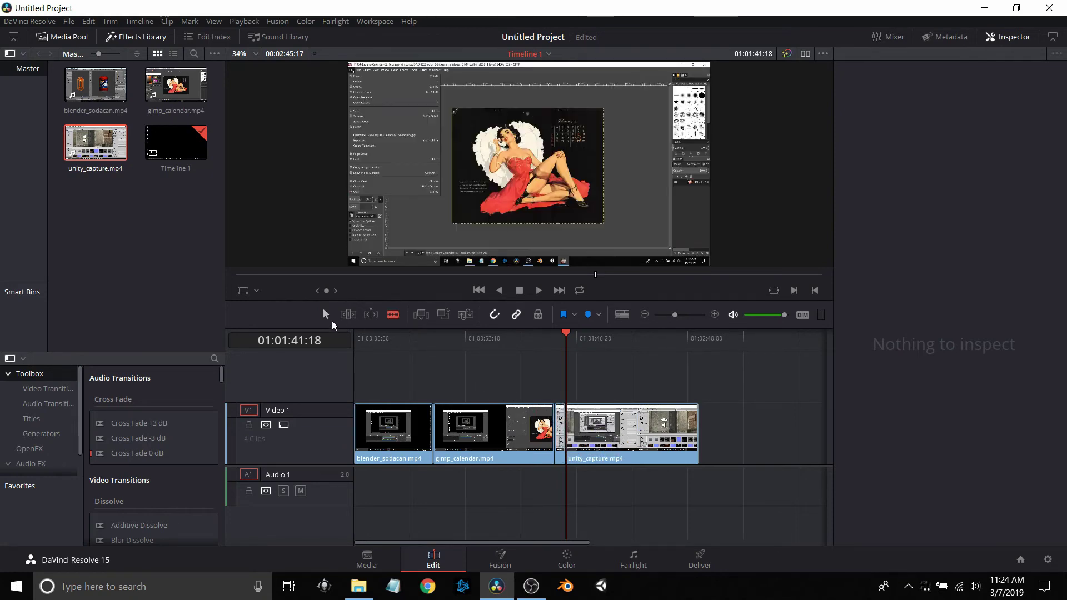
pyautogui.click(562, 427)
pyautogui.rightClick(562, 427)
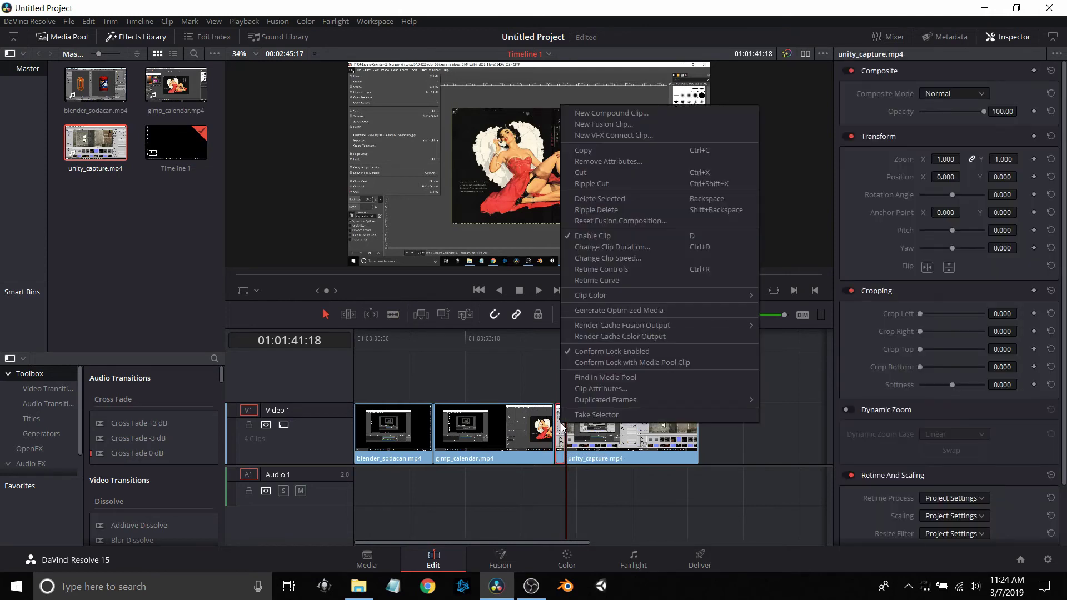
pyautogui.click(596, 210)
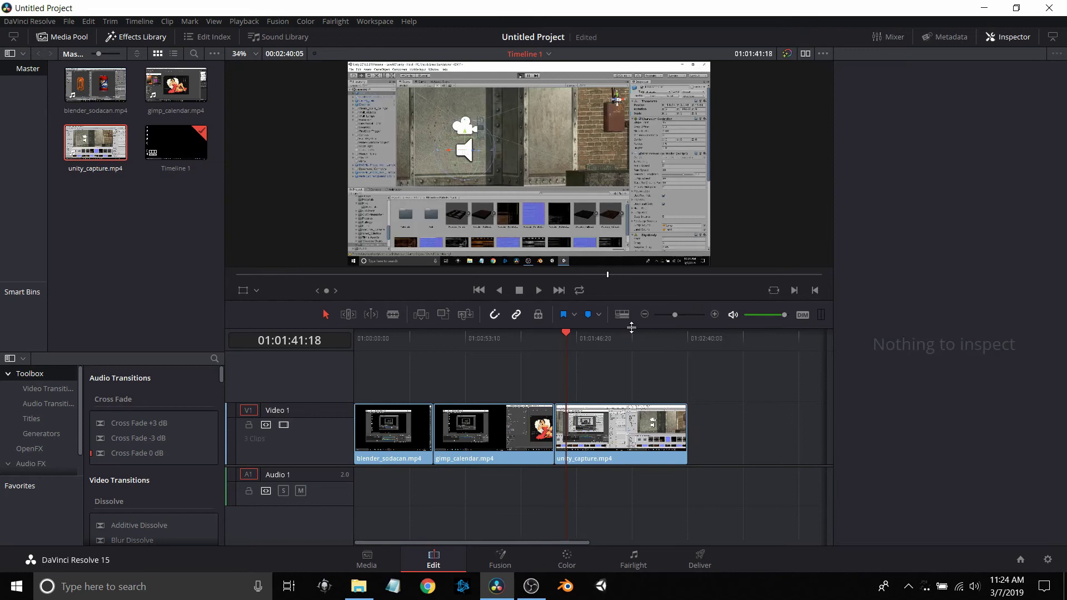
pyautogui.click(655, 339)
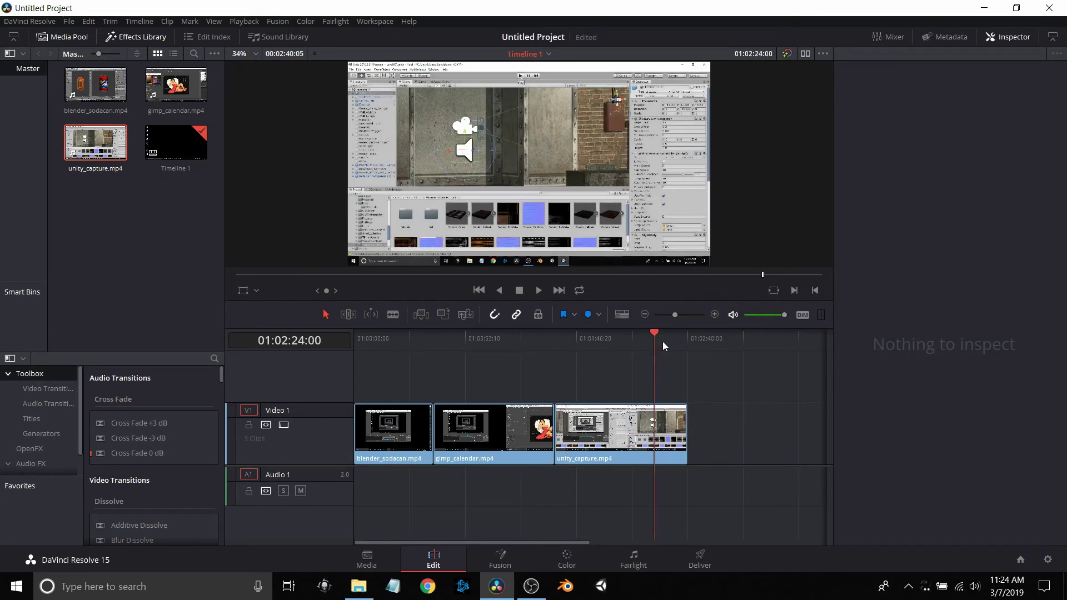
# - Scrub and play the Unity clip to locate its end point at 01:02:17:27
pyautogui.click(635, 345)
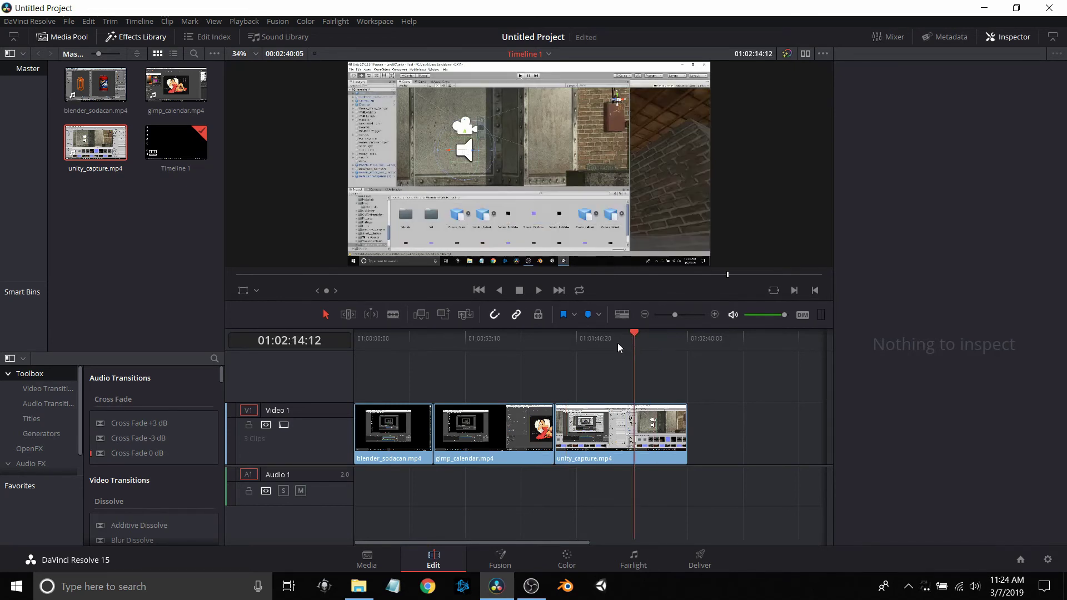
pyautogui.click(618, 343)
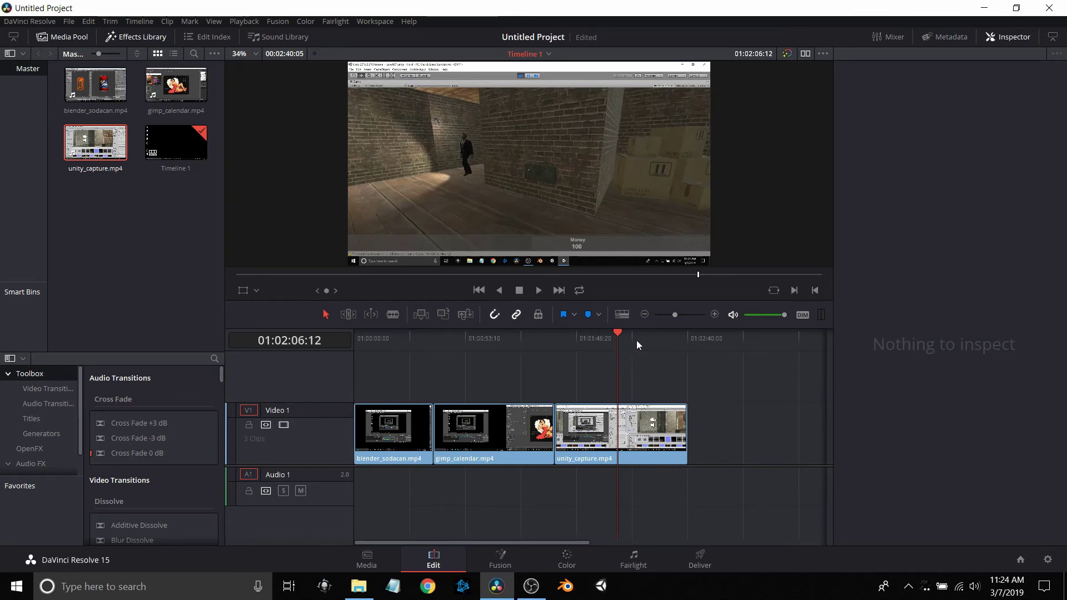
pyautogui.click(630, 340)
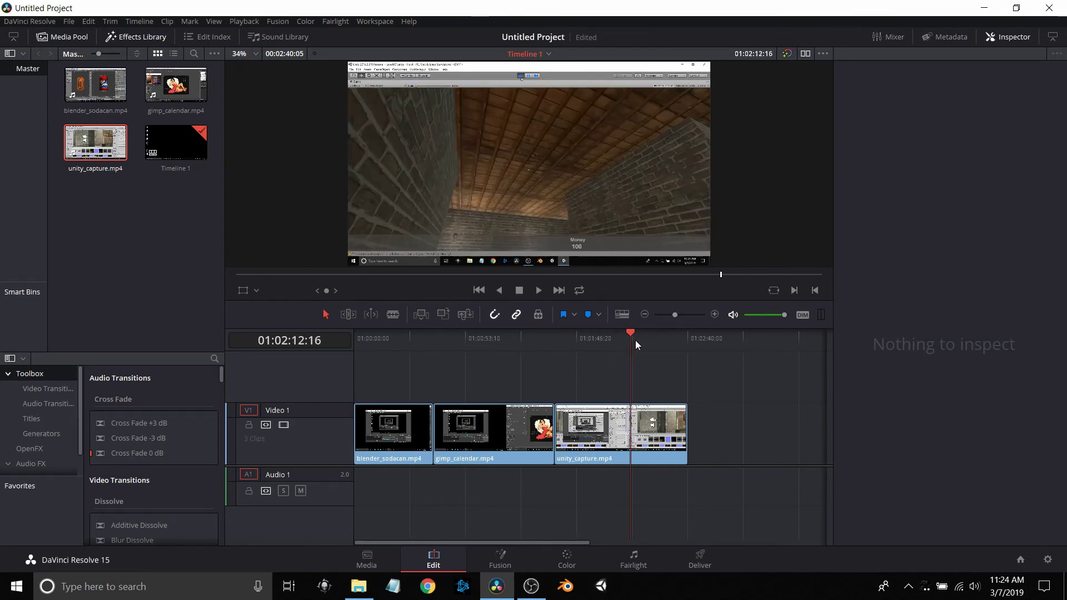
pyautogui.click(637, 341)
pyautogui.click(659, 343)
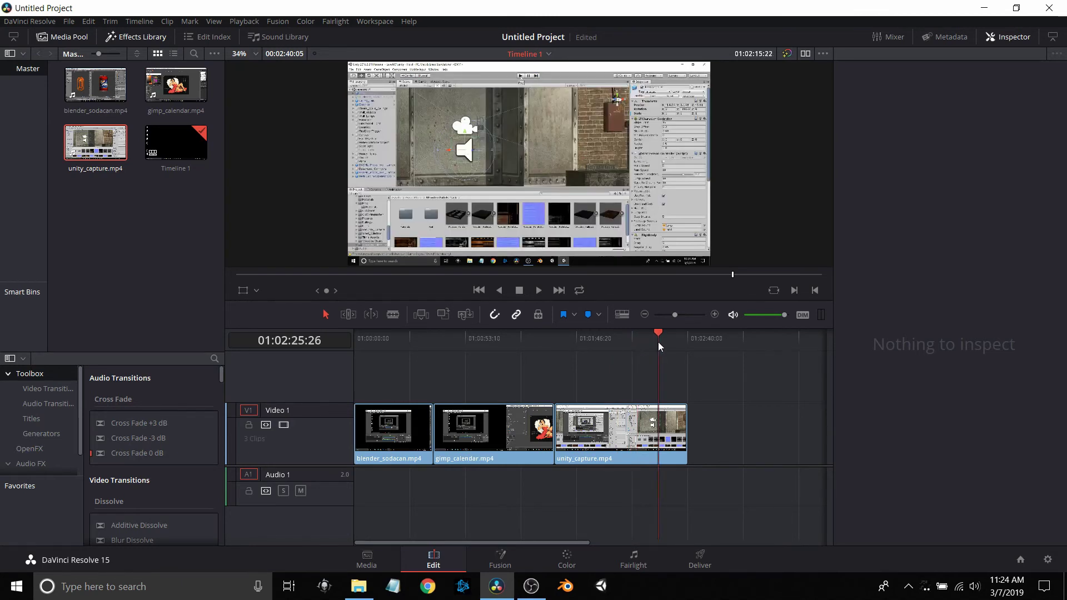
pyautogui.click(625, 341)
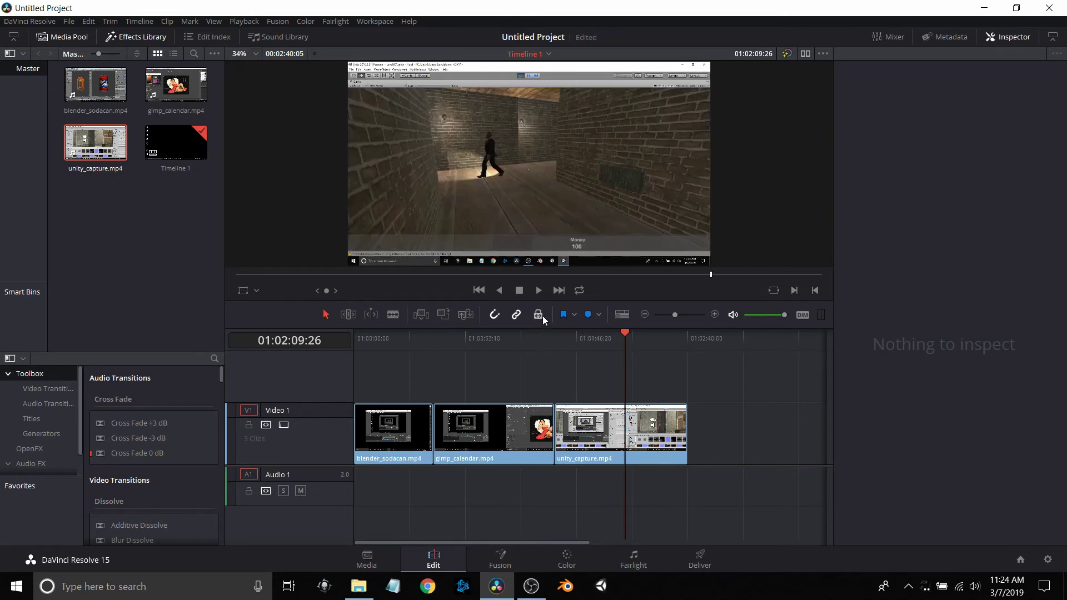
pyautogui.click(538, 290)
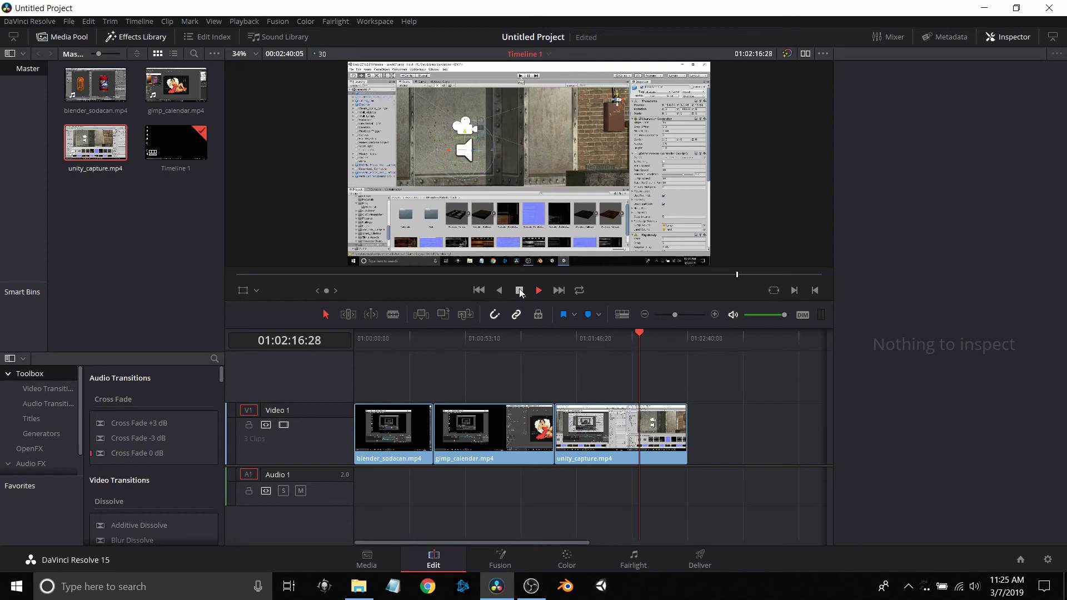
pyautogui.click(519, 291)
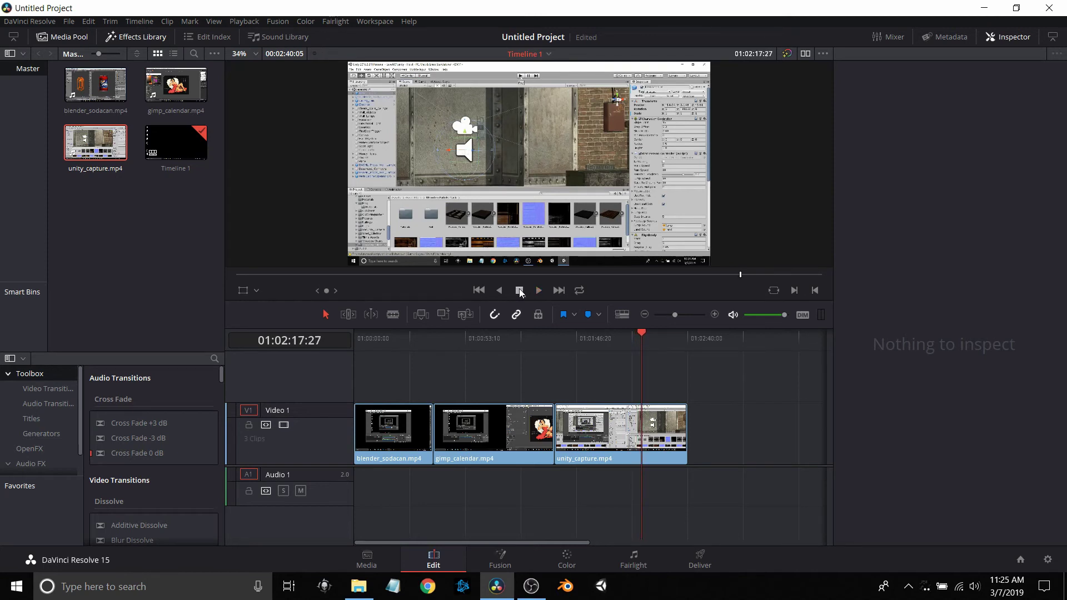
# - Split unity_capture.mp4 at 01:02:17:27 and select the leftover tail piece
pyautogui.click(395, 316)
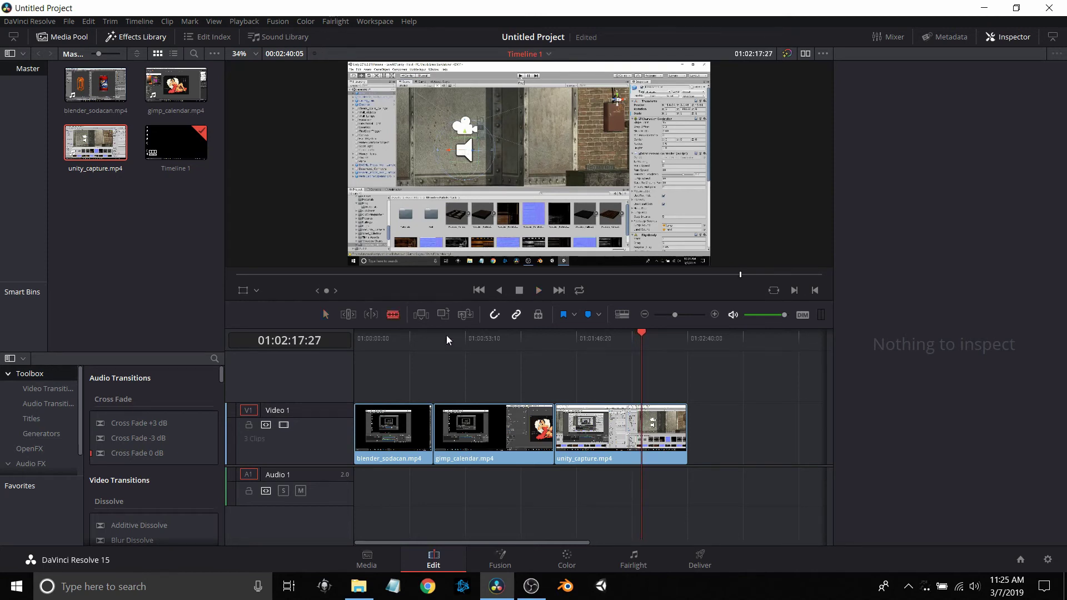
pyautogui.click(651, 433)
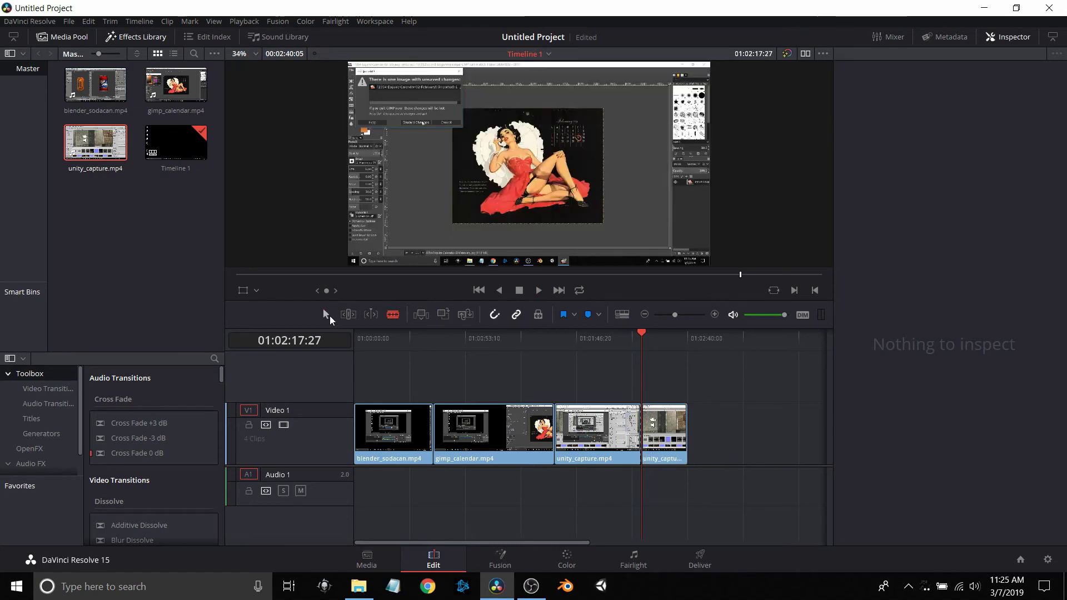
pyautogui.click(674, 436)
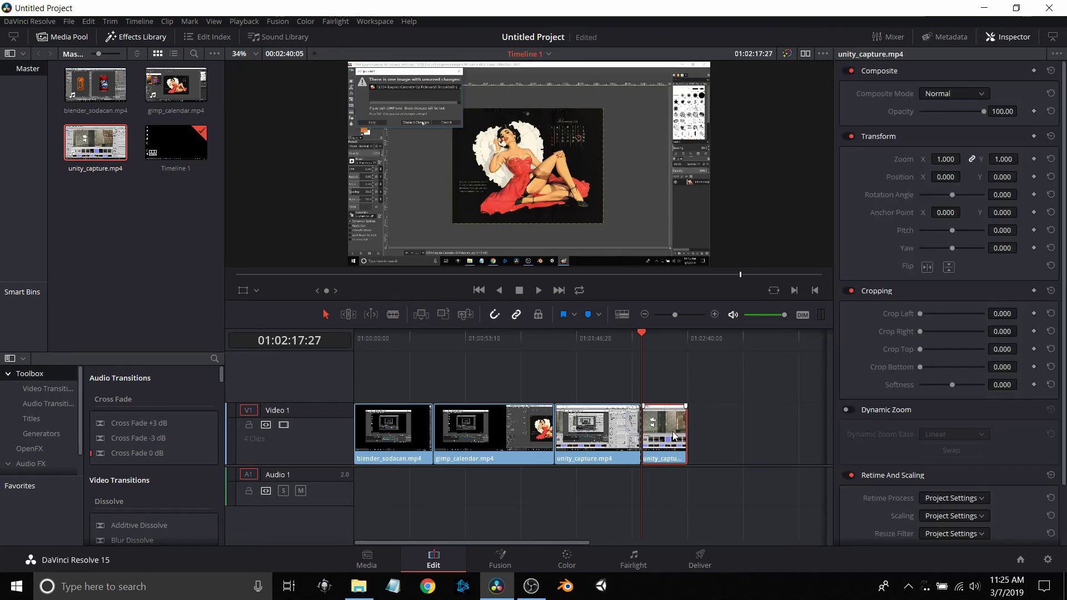
pyautogui.rightClick(674, 436)
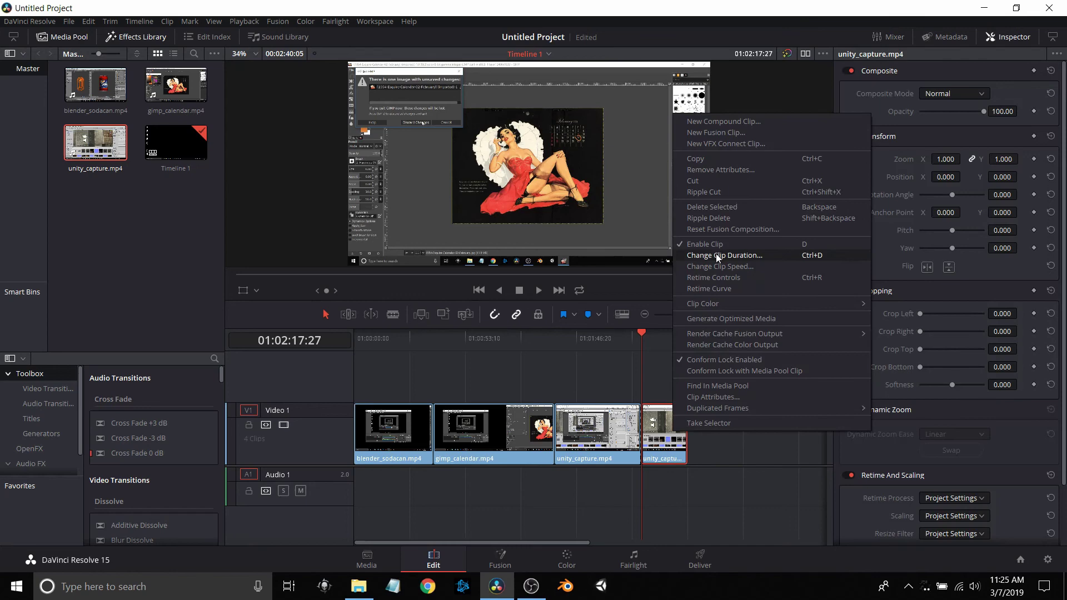
# - Delete the leftover Unity tail piece so the timeline ends at 01:02:17:27
pyautogui.click(717, 217)
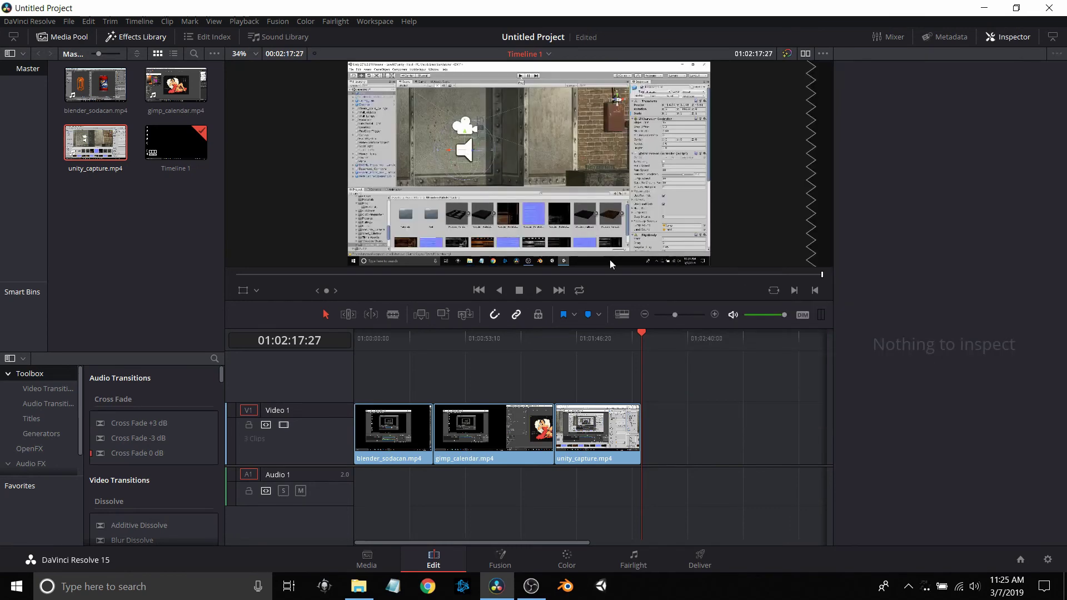
pyautogui.scroll(-2, 169, 452)
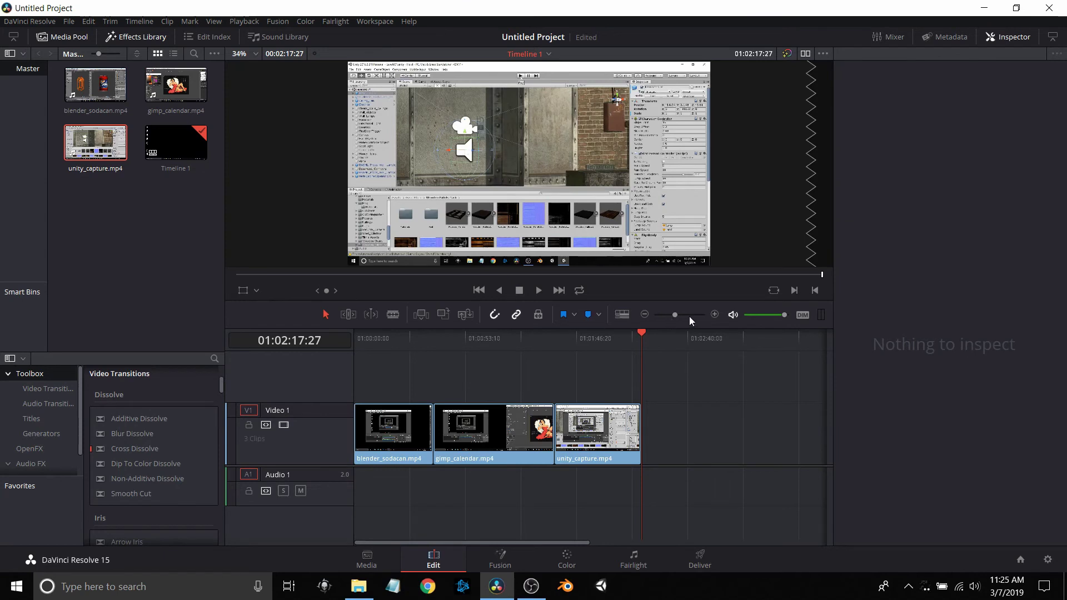
pyautogui.click(715, 315)
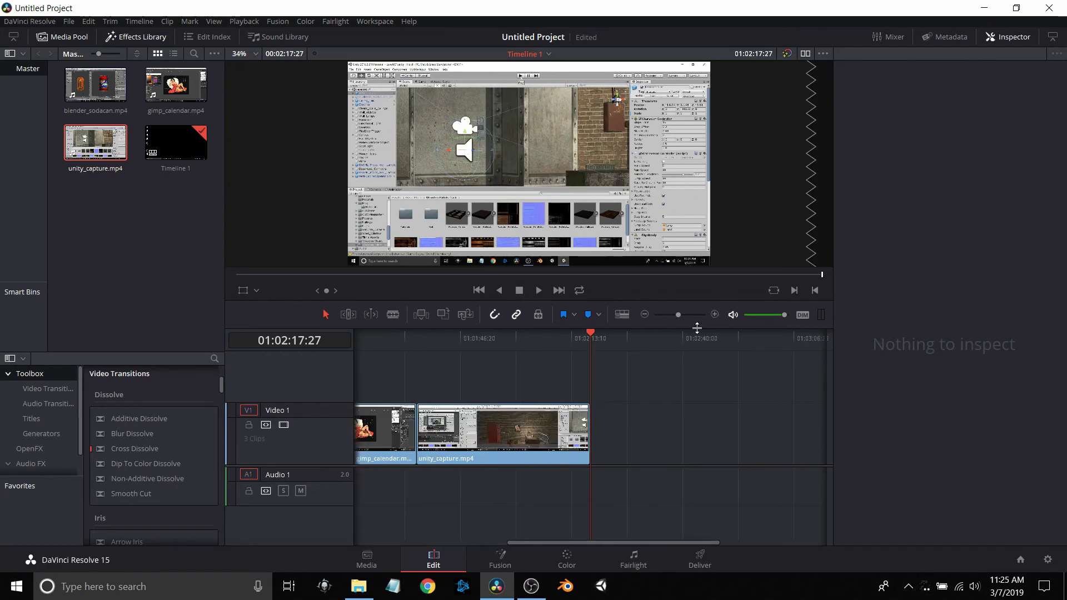
# - Add Cross Dissolves at the Blender/GIMP cut and the GIMP/Unity cut
pyautogui.moveTo(631, 541); pyautogui.dragTo(454, 527)
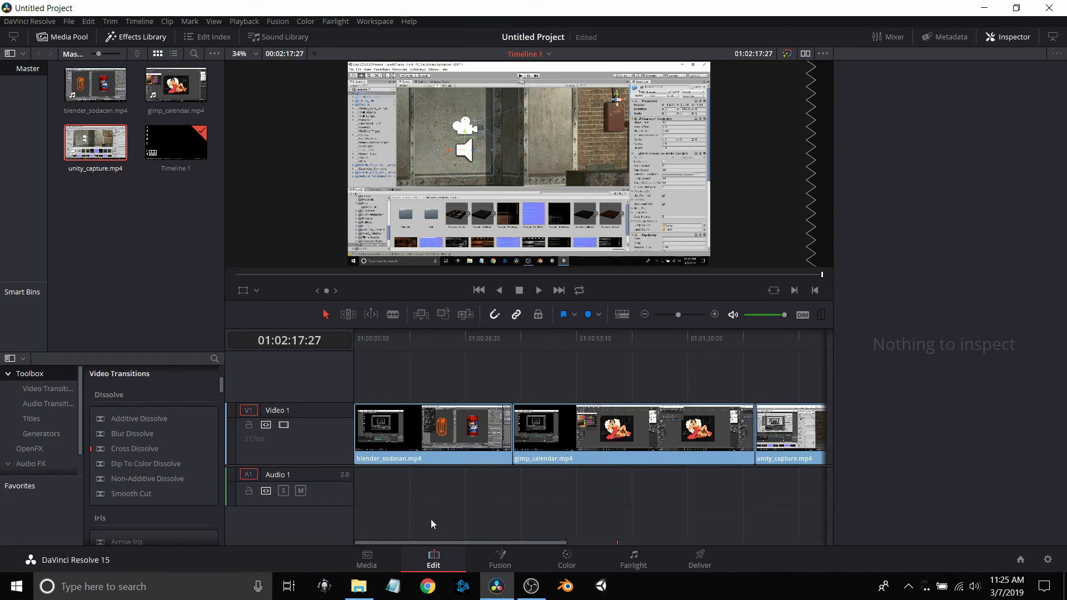
pyautogui.moveTo(101, 449); pyautogui.dragTo(241, 429)
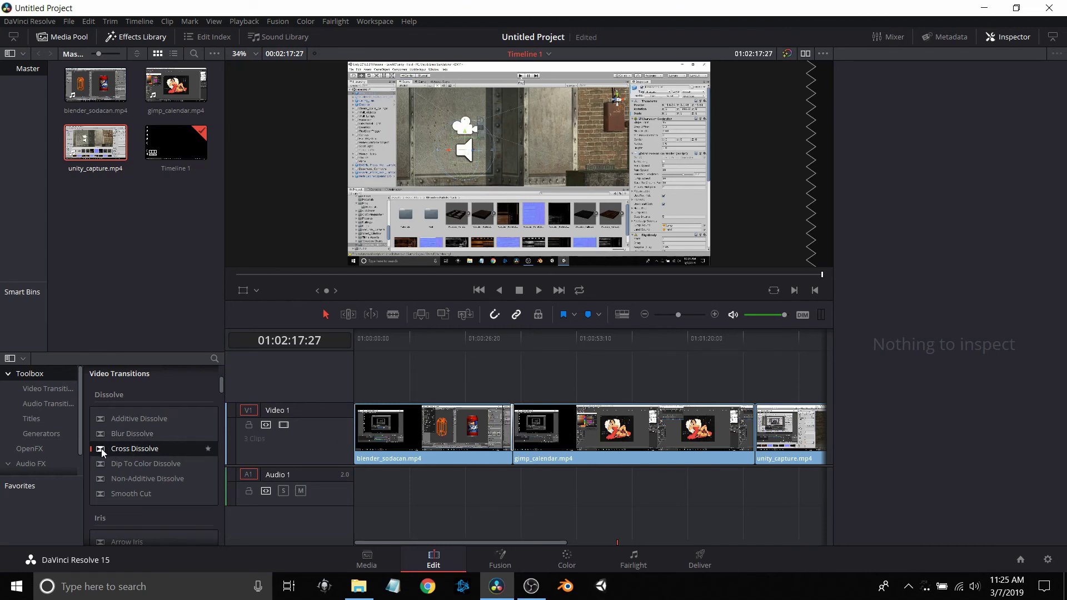
pyautogui.moveTo(101, 453); pyautogui.dragTo(754, 439)
# - Play the timeline from just before the first cross dissolve through the second to preview both transitions
pyautogui.click(492, 341)
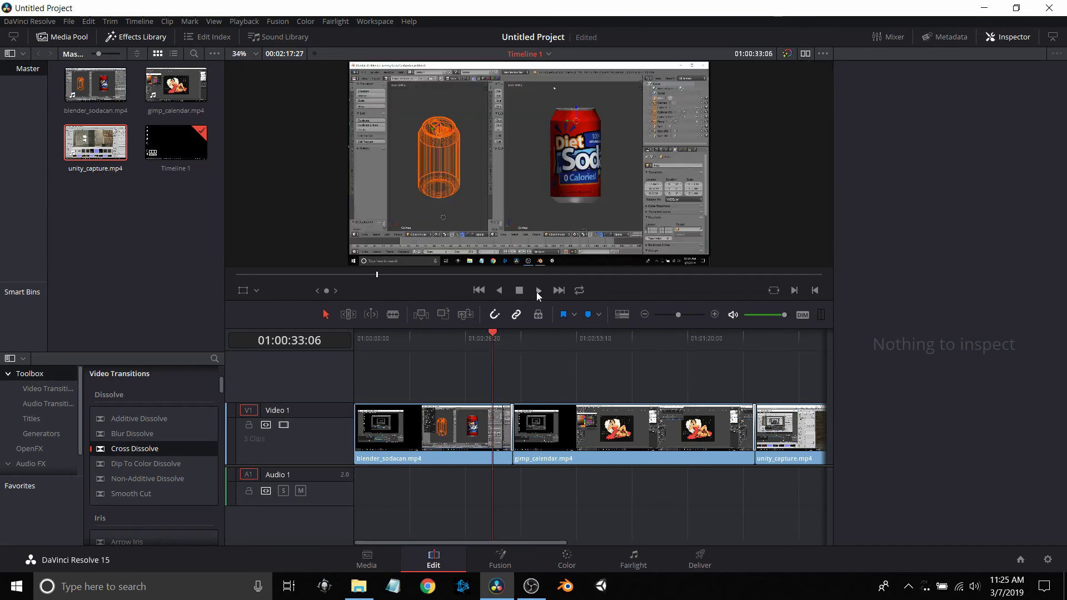
pyautogui.click(538, 291)
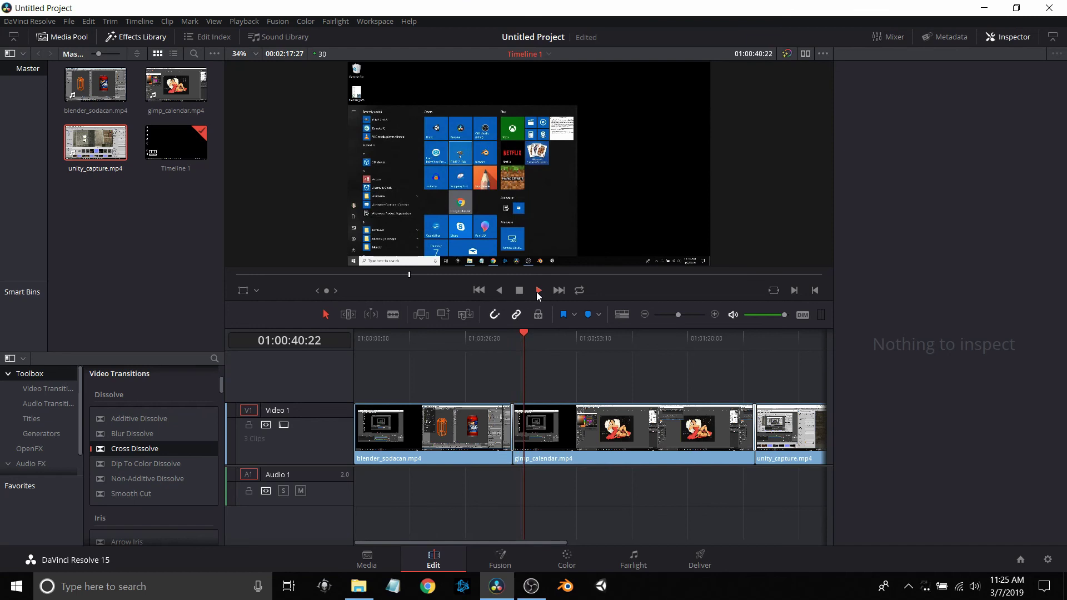
pyautogui.click(734, 346)
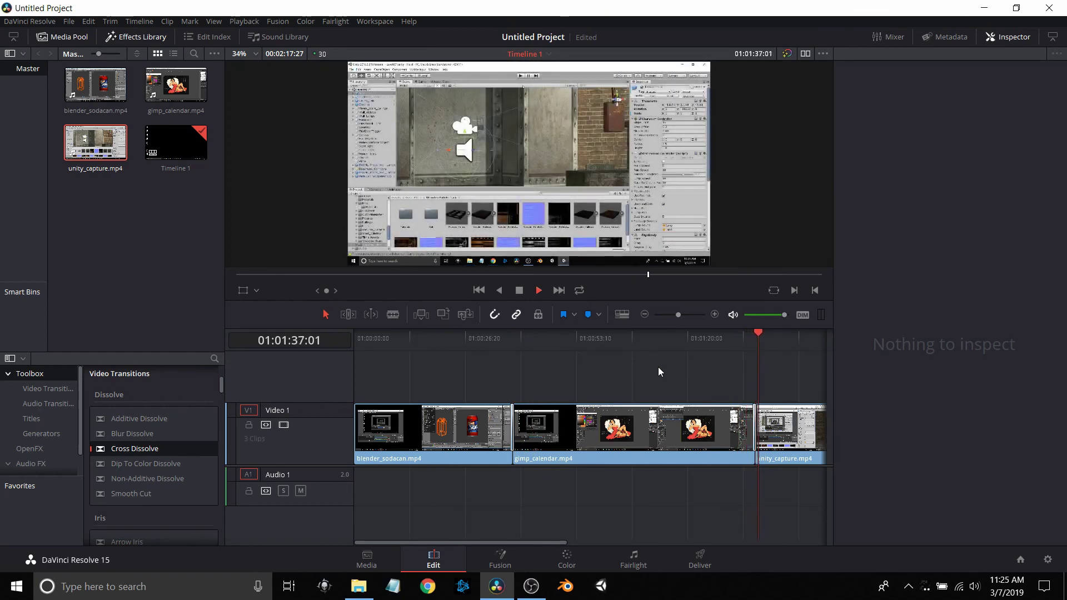
pyautogui.click(520, 291)
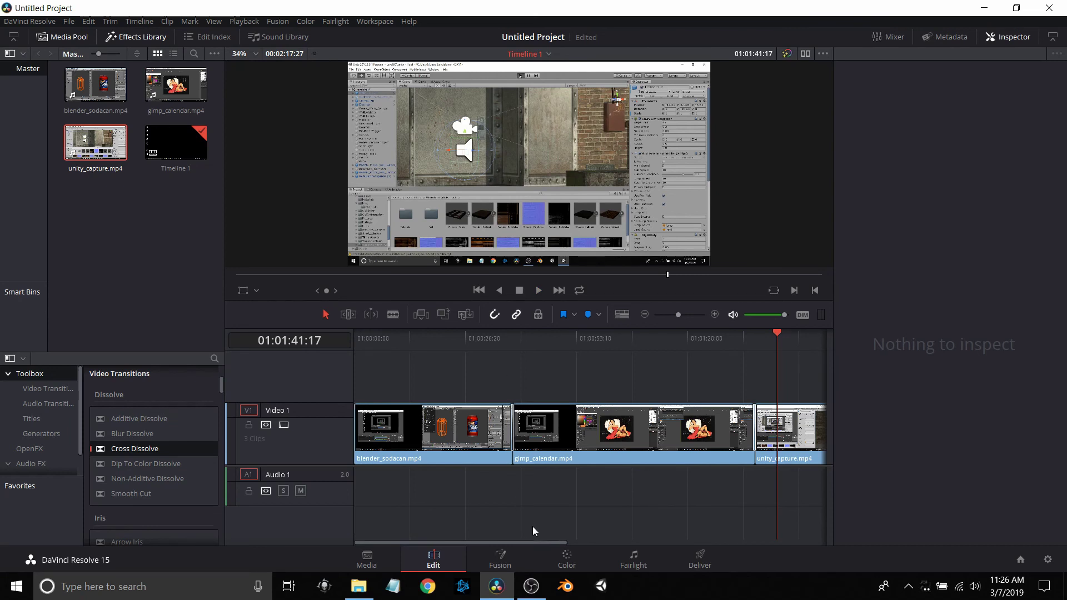
pyautogui.moveTo(539, 543); pyautogui.dragTo(679, 544)
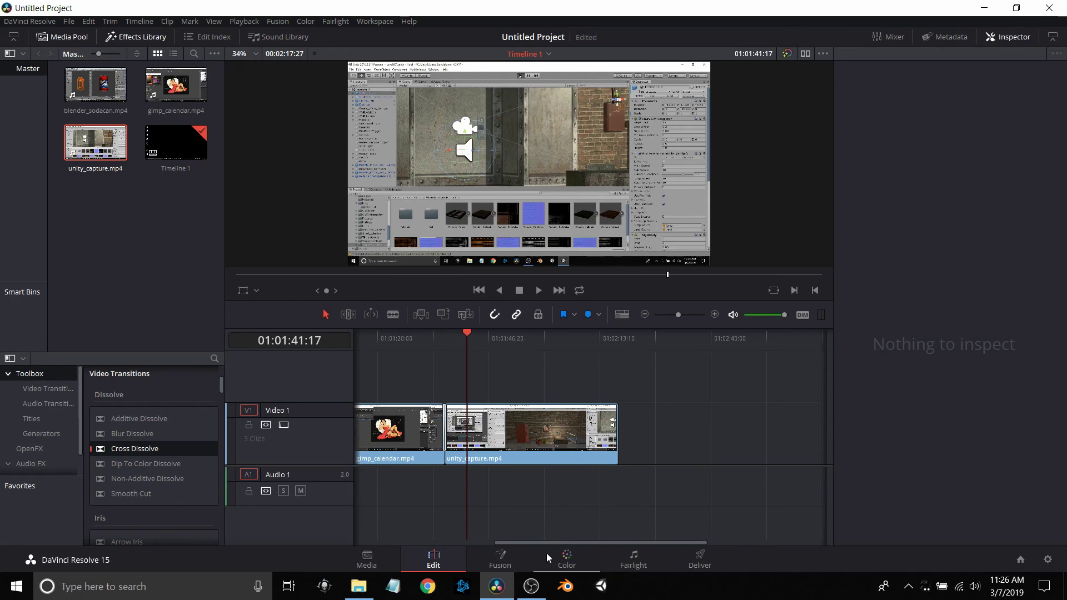
pyautogui.click(531, 587)
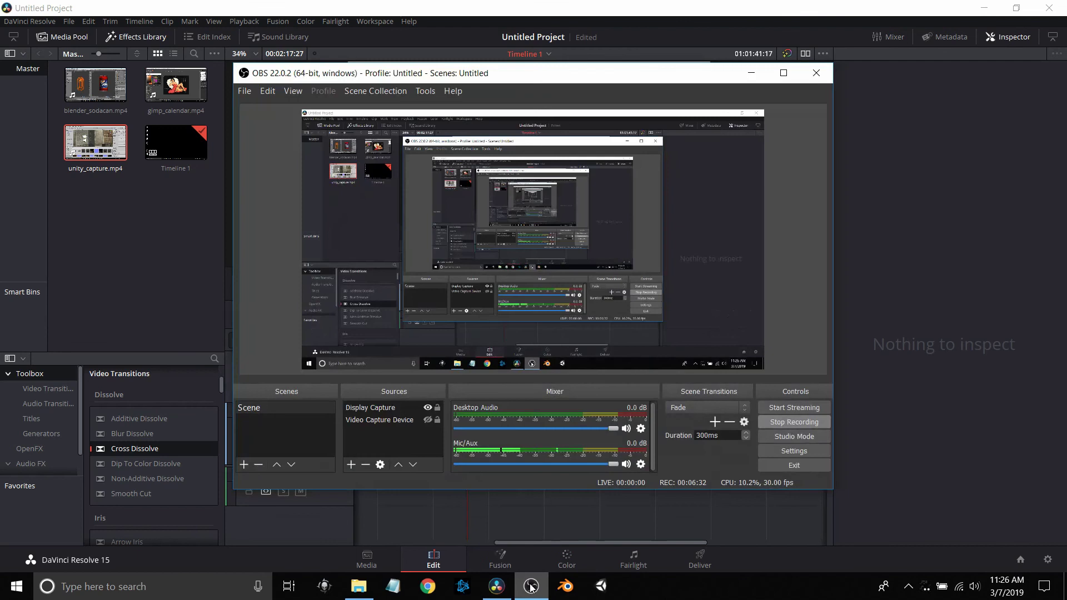